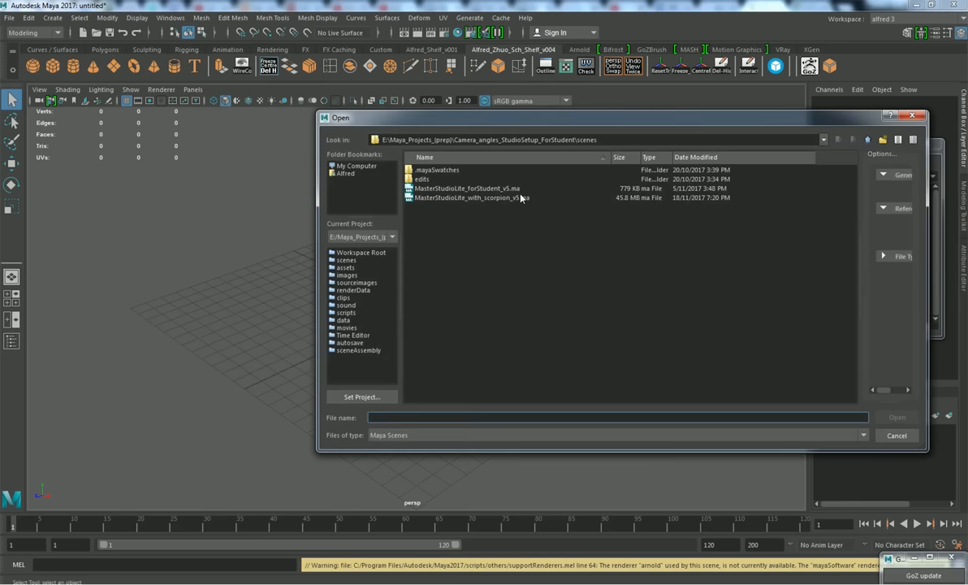
- Open the scene MasterStudioLite_with_scorpion_v5.ma without saving the untitled scene, and dismiss the mental ray notice
{"action": "left_click", "coordinate": [526, 198]}
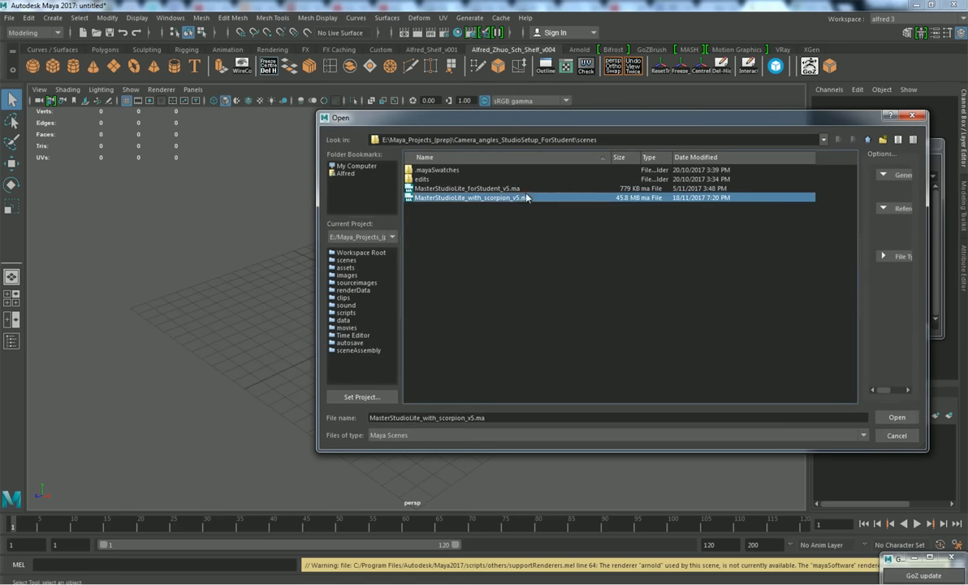
{"action": "left_click", "coordinate": [897, 417]}
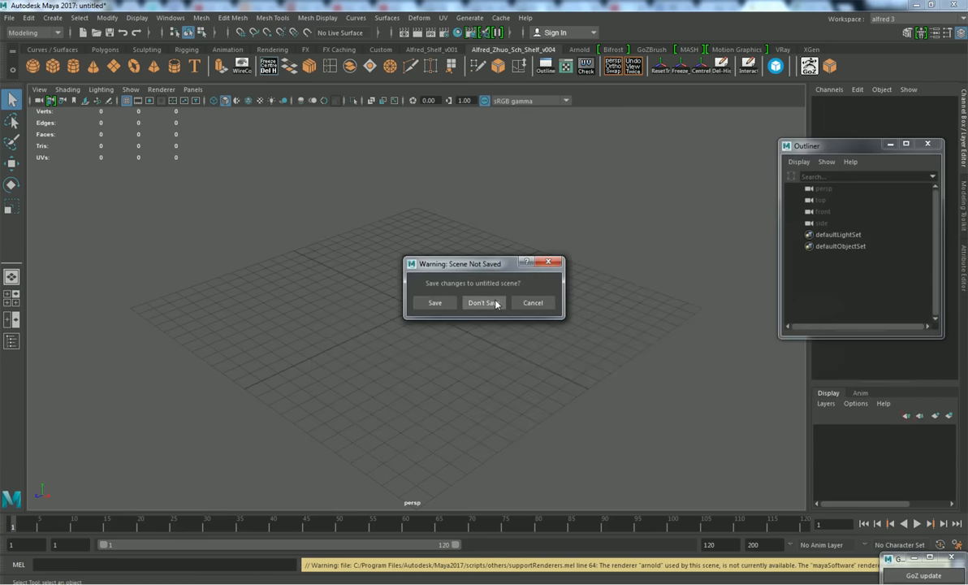
{"action": "left_click", "coordinate": [485, 303]}
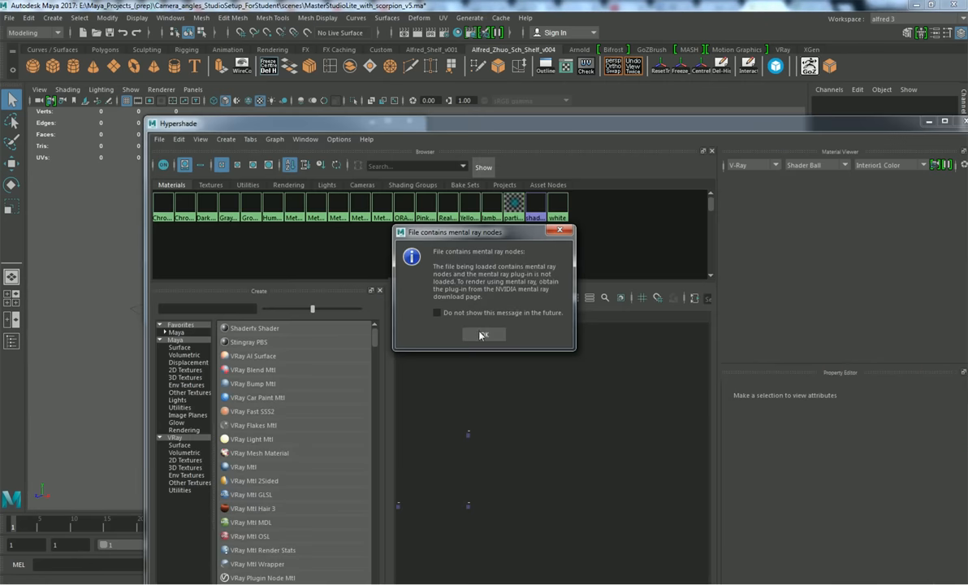
{"action": "left_click_drag", "start_coordinate": [520, 232], "coordinate": [445, 243]}
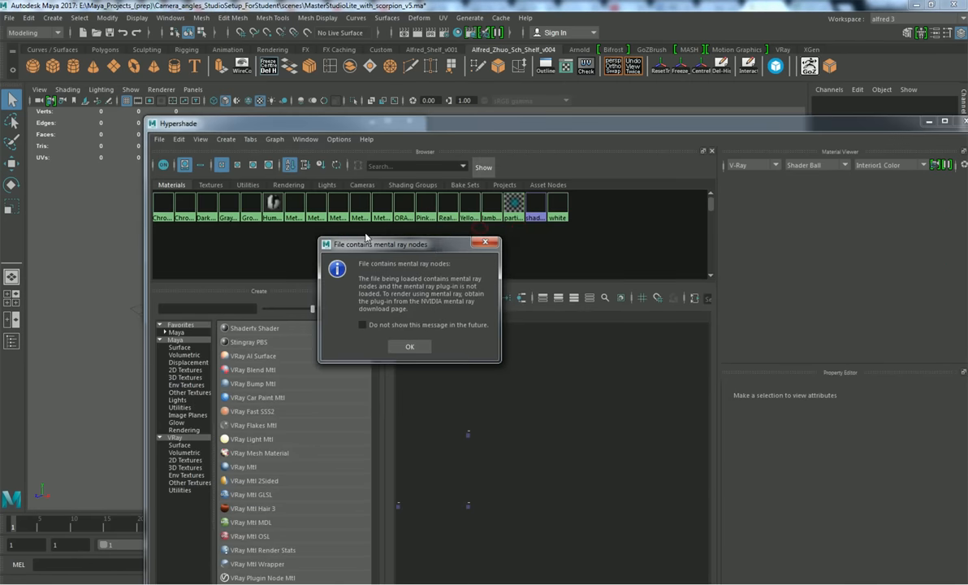
{"action": "left_click_drag", "start_coordinate": [347, 224], "coordinate": [359, 242]}
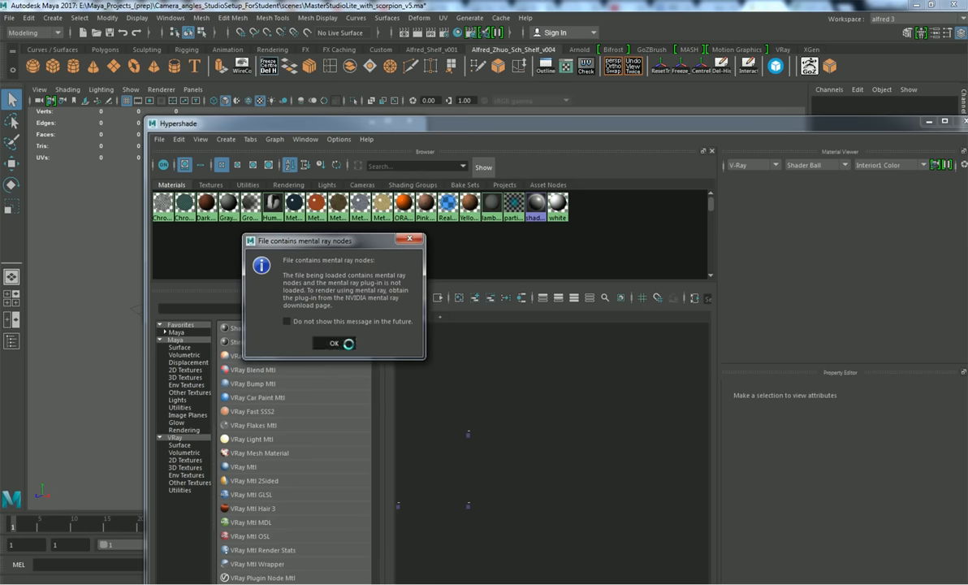
{"action": "left_click", "coordinate": [347, 342]}
- Close the Hypershade window and minimize the Render View to clear the viewport
{"action": "left_click_drag", "start_coordinate": [579, 123], "coordinate": [504, 57]}
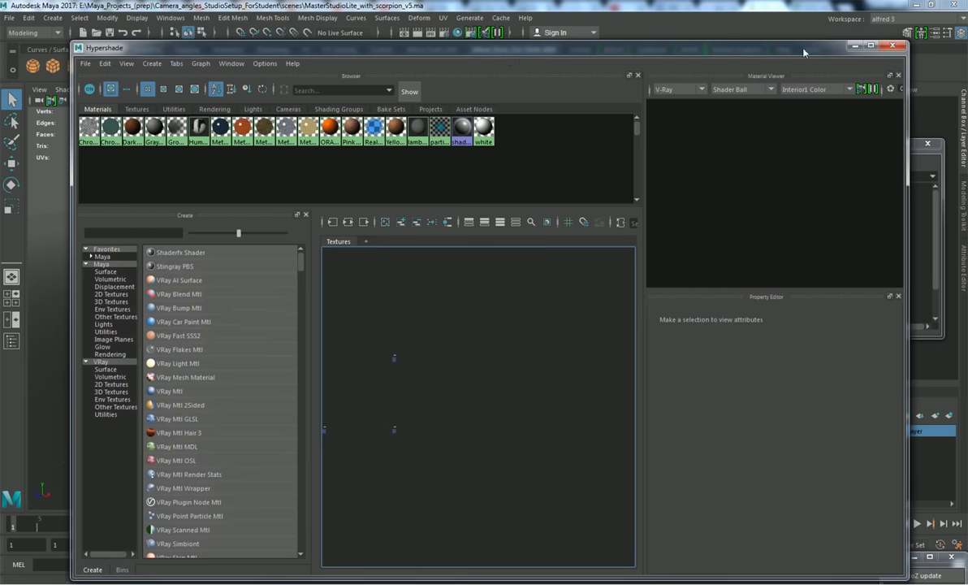
{"action": "left_click_drag", "start_coordinate": [847, 55], "coordinate": [823, 52]}
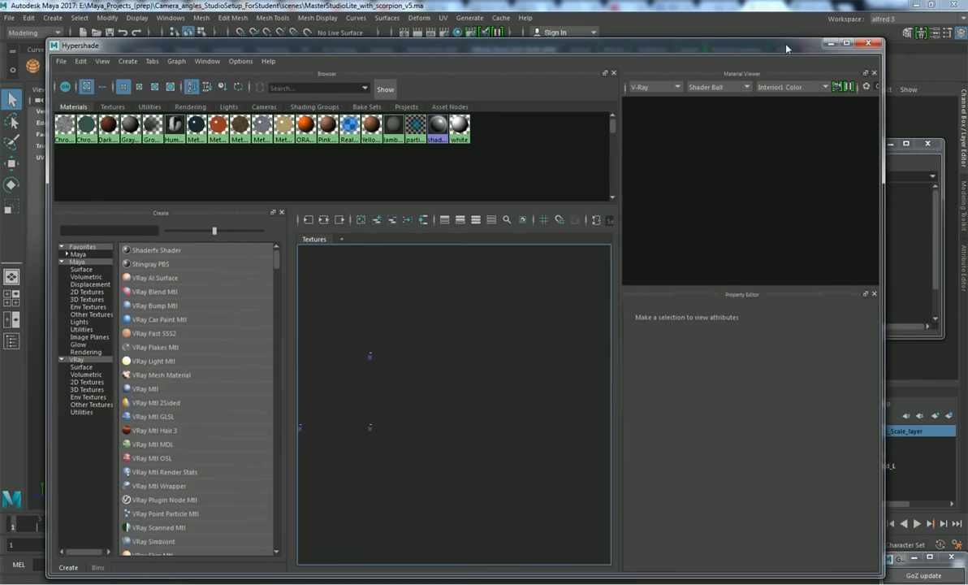
{"action": "left_click", "coordinate": [873, 46]}
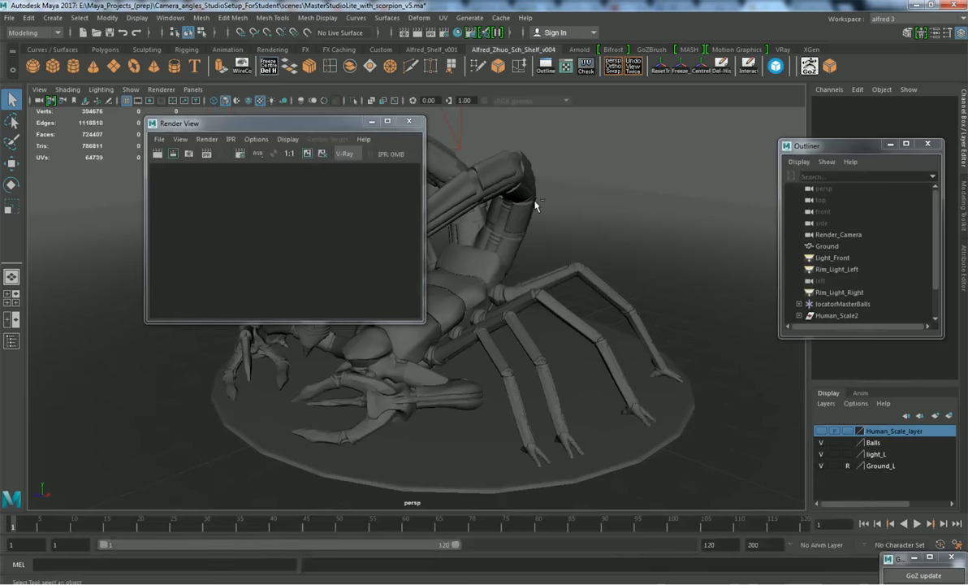
{"action": "left_click", "coordinate": [371, 121]}
- Examine the scorpion model from several angles, then the surrounding studio lights, ground and material balls
{"action": "left_click_drag", "start_coordinate": [455, 255], "coordinate": [490, 250], "text": "alt"}
{"action": "middle_click_drag", "start_coordinate": [491, 249], "coordinate": [437, 260], "text": "alt"}
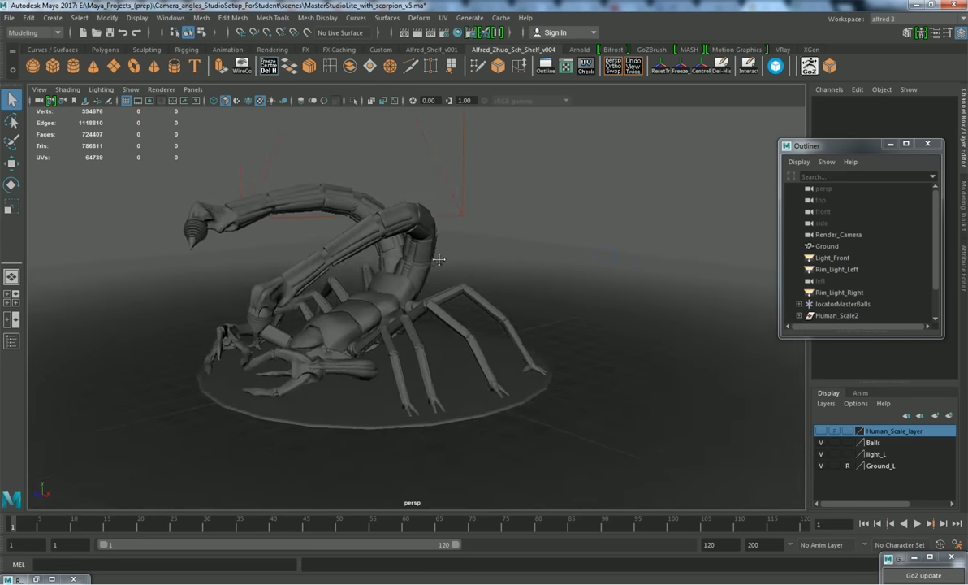
{"action": "left_click_drag", "start_coordinate": [437, 260], "coordinate": [460, 273], "text": "alt"}
{"action": "right_click_drag", "start_coordinate": [460, 274], "coordinate": [543, 282], "text": "alt"}
{"action": "middle_click_drag", "start_coordinate": [542, 283], "coordinate": [570, 221], "text": "alt"}
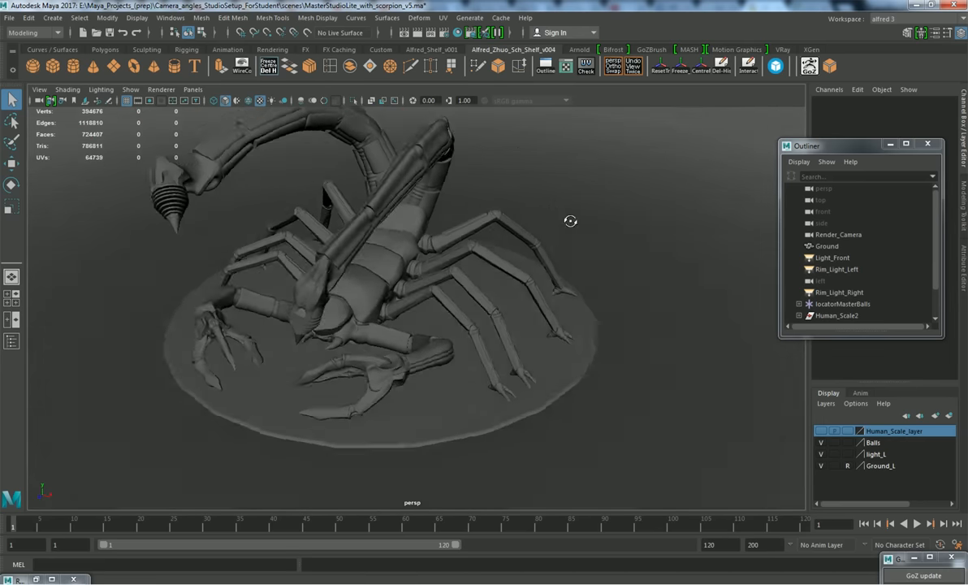
{"action": "mouse_move", "coordinate": [570, 221]}
{"action": "left_mouse_down", "text": "alt"}
{"action": "mouse_move", "coordinate": [625, 253]}
{"action": "mouse_move", "coordinate": [569, 236]}
{"action": "left_mouse_up", "text": "alt"}
{"action": "right_click_drag", "start_coordinate": [569, 236], "coordinate": [211, 189], "text": "alt"}
{"action": "left_click_drag", "start_coordinate": [482, 224], "coordinate": [597, 264], "text": "alt"}
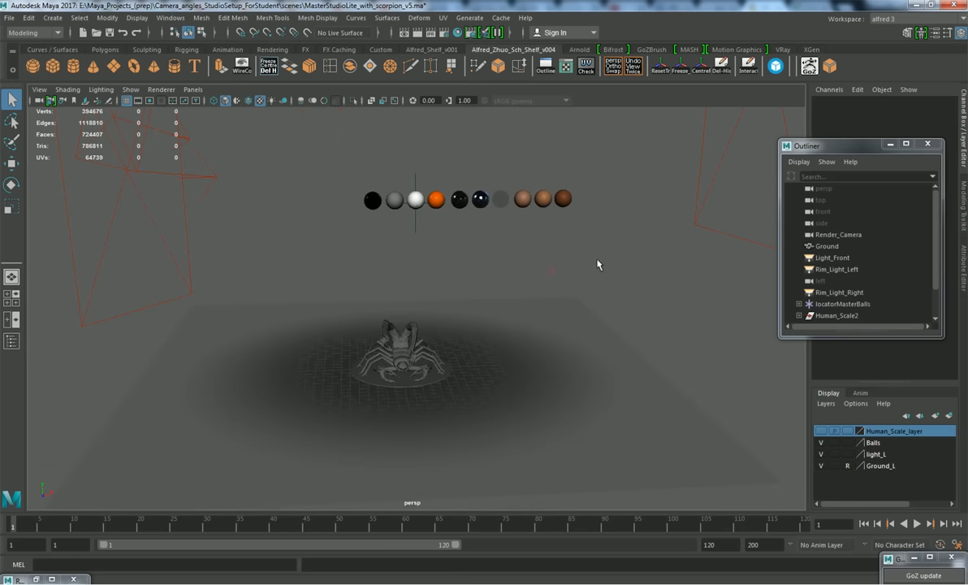
- Hide the Balls display layer to remove the row of material spheres from the studio view
{"action": "left_click", "coordinate": [821, 442]}
{"action": "middle_click_drag", "start_coordinate": [573, 303], "coordinate": [575, 322], "text": "alt"}
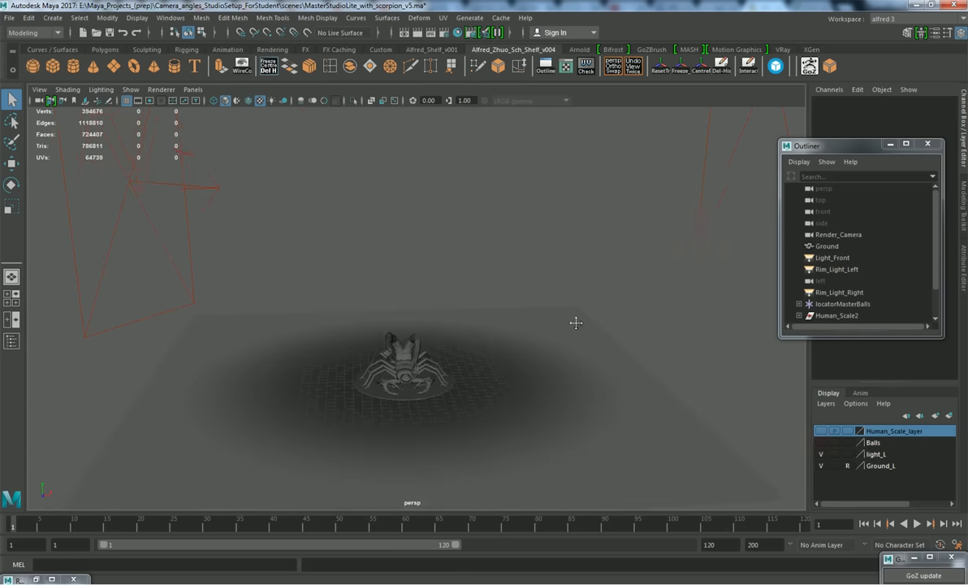
{"action": "right_click_drag", "start_coordinate": [575, 323], "coordinate": [687, 345], "text": "alt"}
{"action": "middle_click_drag", "start_coordinate": [580, 406], "coordinate": [649, 323], "text": "alt"}
{"action": "left_click_drag", "start_coordinate": [649, 322], "coordinate": [614, 324], "text": "alt"}
{"action": "right_click_drag", "start_coordinate": [614, 324], "coordinate": [661, 359], "text": "alt"}
{"action": "left_click_drag", "start_coordinate": [661, 359], "coordinate": [668, 342], "text": "alt"}
{"action": "right_click_drag", "start_coordinate": [668, 343], "coordinate": [712, 360], "text": "alt"}
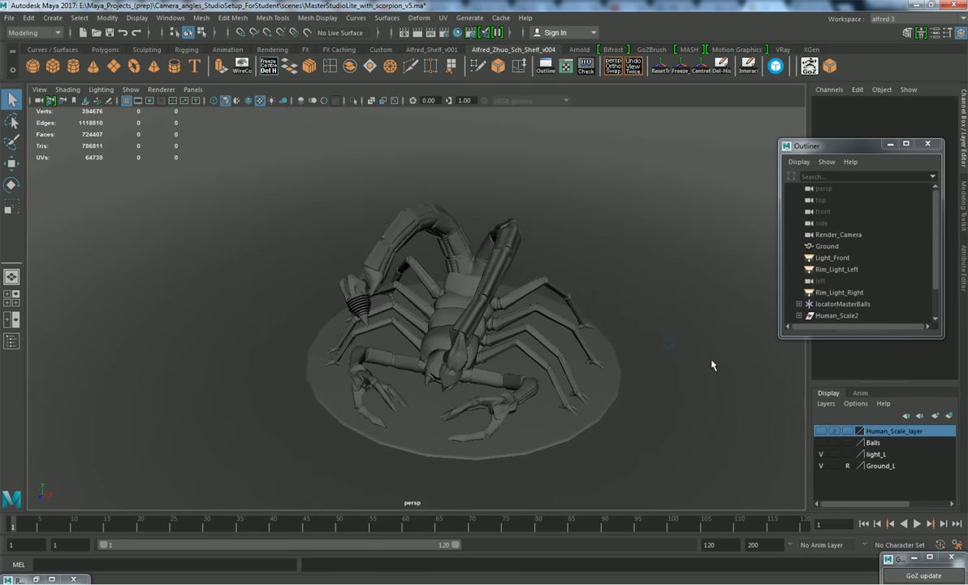
{"action": "middle_click_drag", "start_coordinate": [582, 317], "coordinate": [493, 303], "text": "alt"}
- Create a new standard camera in the scene
{"action": "left_click", "coordinate": [192, 89]}
{"action": "mouse_move", "coordinate": [200, 104]}
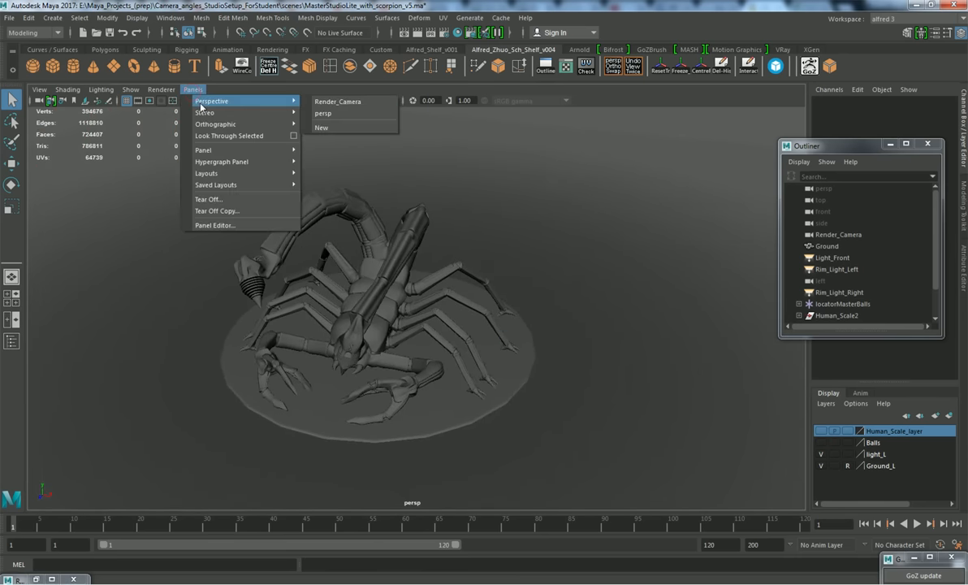
{"action": "left_click", "coordinate": [53, 18]}
{"action": "mouse_move", "coordinate": [91, 92]}
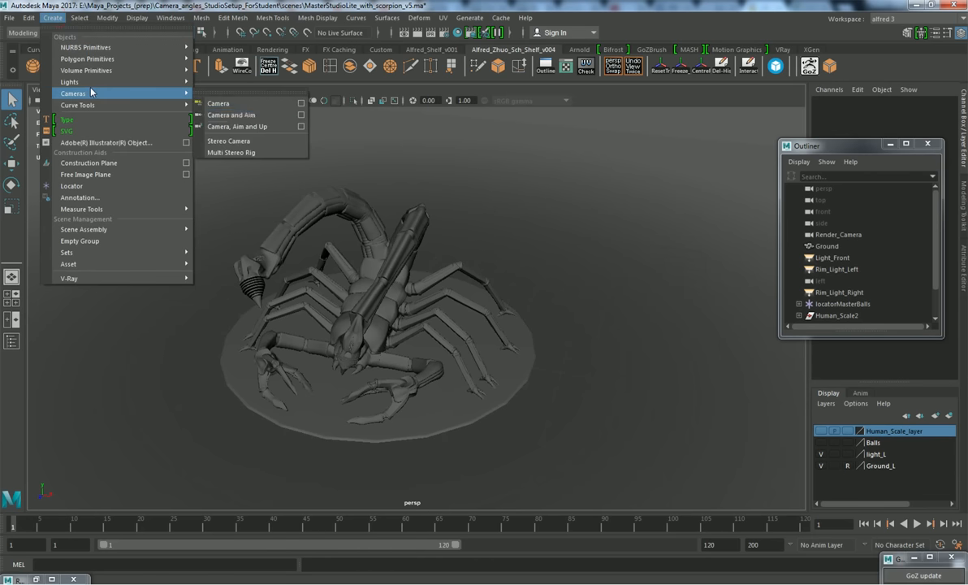
{"action": "left_click", "coordinate": [278, 105]}
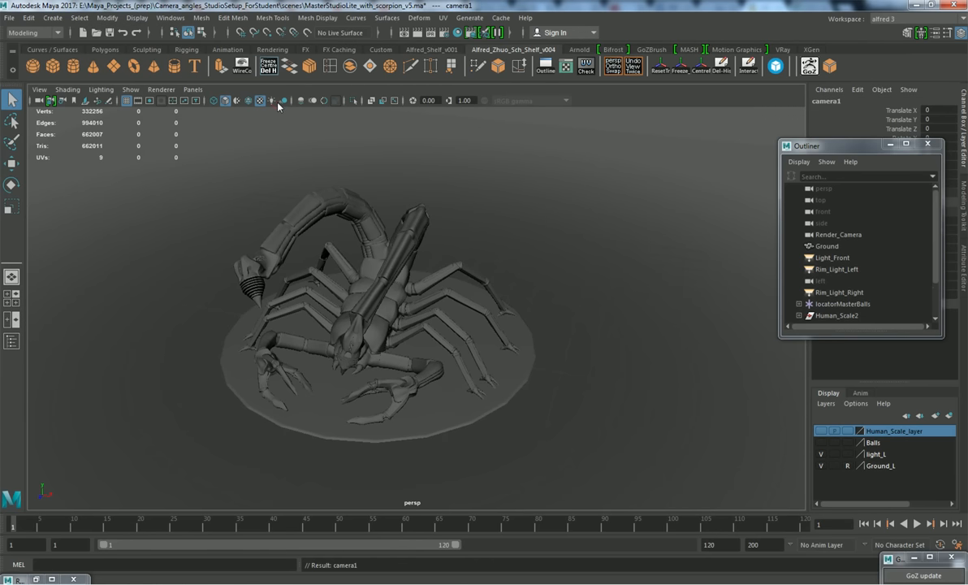
- Switch the viewport from the perspective view to look through the new camera1
{"action": "right_click_drag", "start_coordinate": [568, 277], "coordinate": [579, 279], "text": "alt"}
{"action": "left_click_drag", "start_coordinate": [579, 279], "coordinate": [636, 273], "text": "alt"}
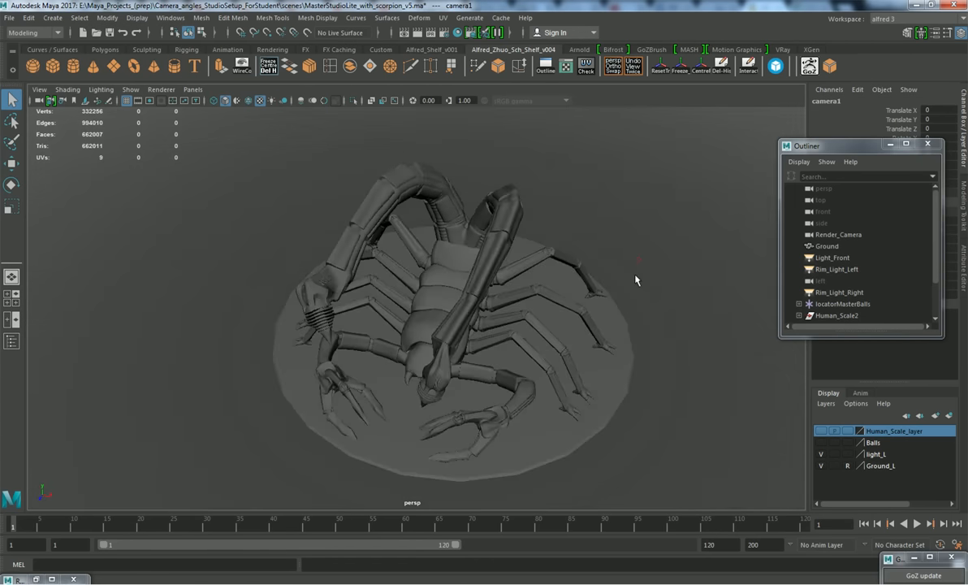
{"action": "middle_click_drag", "start_coordinate": [639, 261], "coordinate": [658, 282], "text": "alt"}
{"action": "left_click_drag", "start_coordinate": [659, 286], "coordinate": [601, 252], "text": "alt"}
{"action": "left_click", "coordinate": [192, 89]}
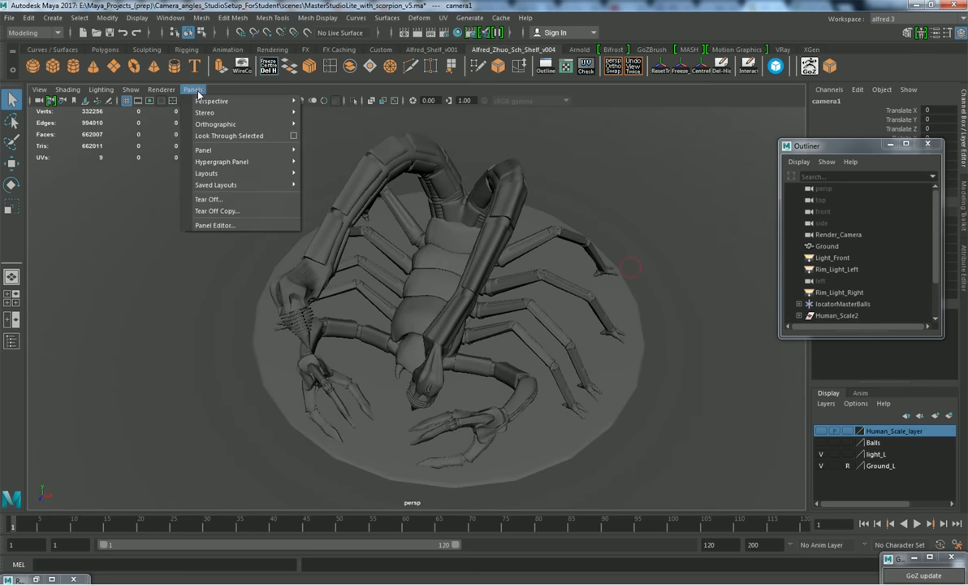
{"action": "mouse_move", "coordinate": [206, 101]}
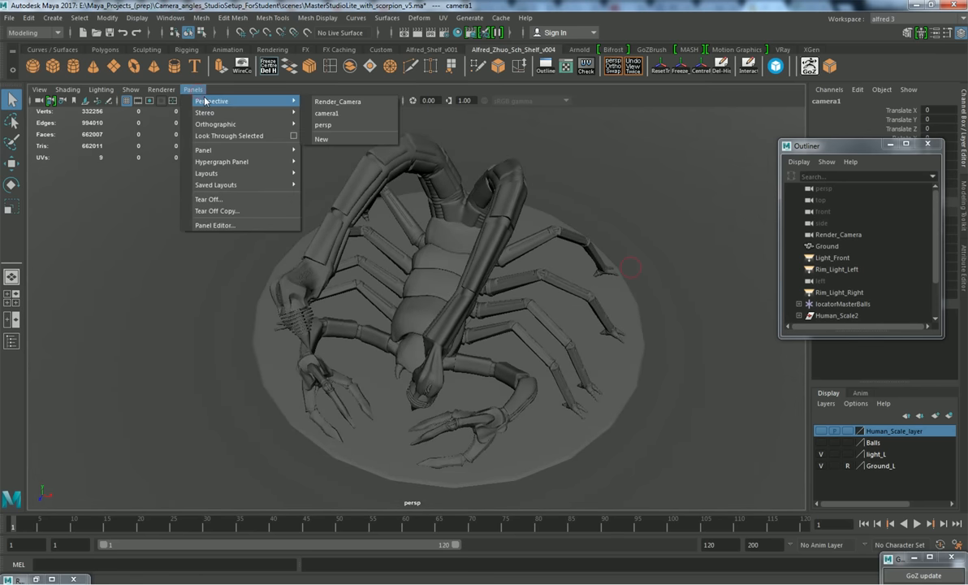
{"action": "left_click", "coordinate": [376, 114]}
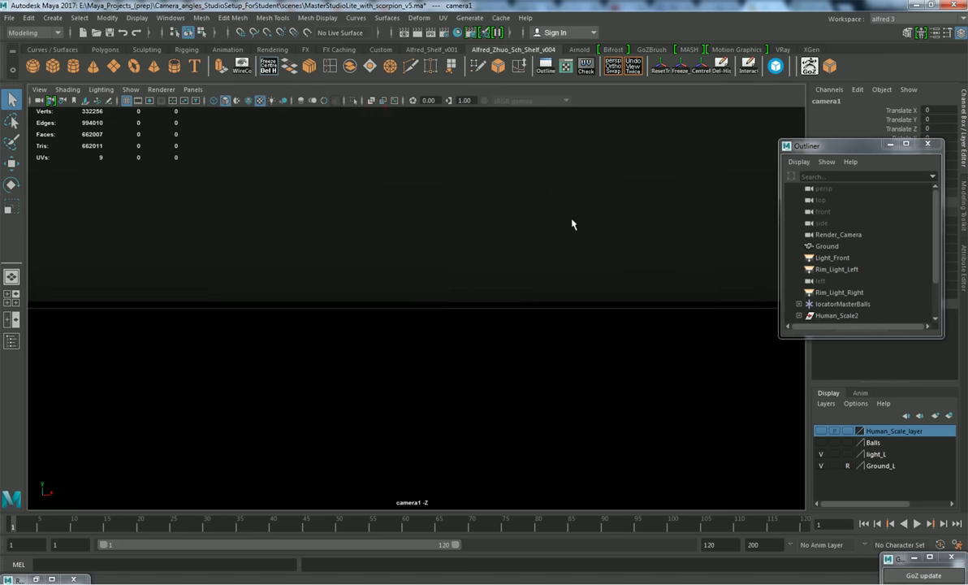
- Position camera1 to frame the whole scorpion and its round base from a raised three-quarter front angle
{"action": "left_click_drag", "start_coordinate": [569, 226], "coordinate": [551, 279], "text": "alt"}
{"action": "right_click_drag", "start_coordinate": [634, 284], "coordinate": [346, 272], "text": "alt"}
{"action": "right_click_drag", "start_coordinate": [573, 284], "coordinate": [462, 298], "text": "alt"}
{"action": "left_click_drag", "start_coordinate": [462, 298], "coordinate": [503, 322], "text": "alt"}
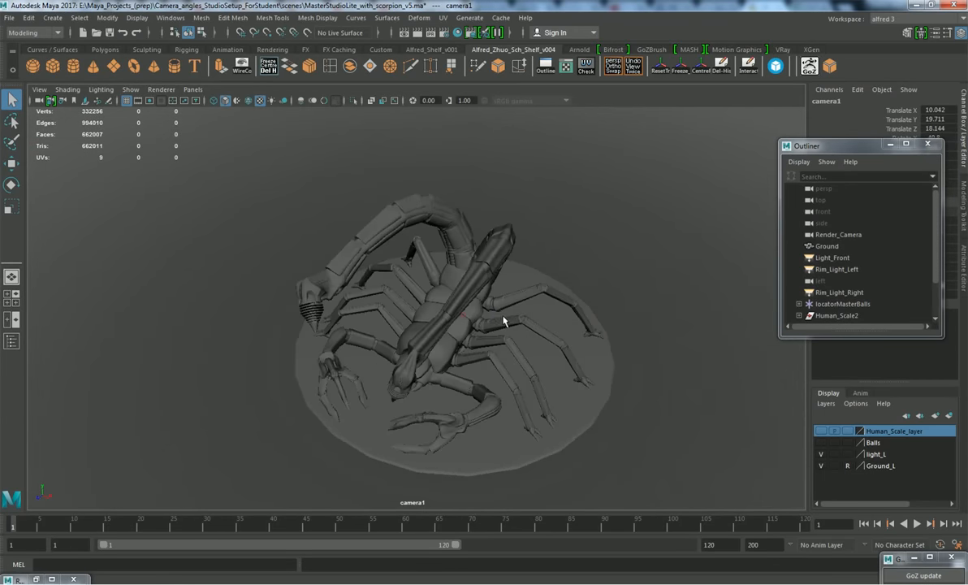
{"action": "right_click_drag", "start_coordinate": [504, 322], "coordinate": [553, 318], "text": "alt"}
{"action": "middle_click_drag", "start_coordinate": [553, 317], "coordinate": [492, 242], "text": "alt"}
{"action": "left_click_drag", "start_coordinate": [547, 268], "coordinate": [490, 242], "text": "alt"}
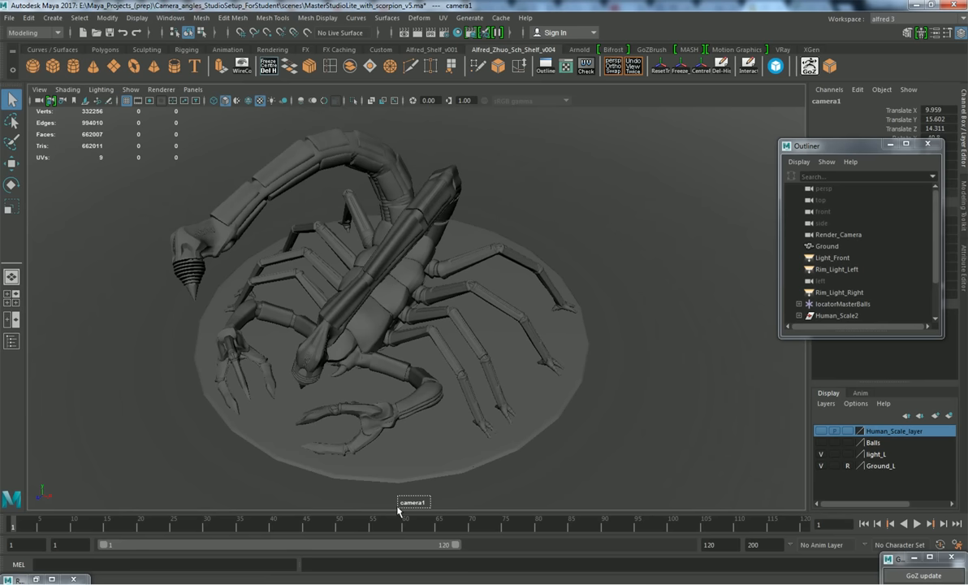
- Select camera1 in the Outliner and display the Resolution Gate in its view
{"action": "left_click_drag", "start_coordinate": [577, 455], "coordinate": [519, 406]}
{"action": "left_click", "coordinate": [729, 317]}
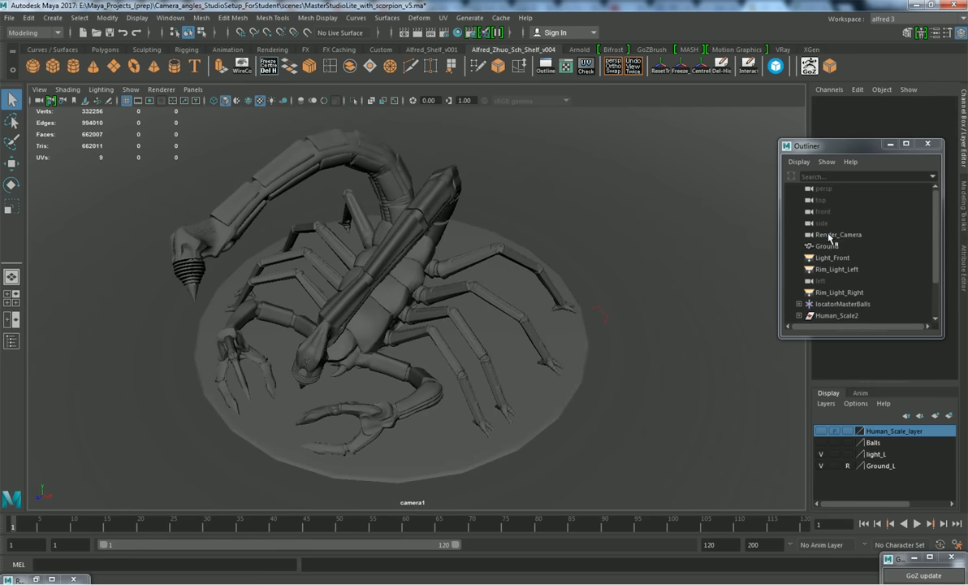
{"action": "scroll", "coordinate": [938, 323], "scroll_direction": "down", "scroll_amount": 2}
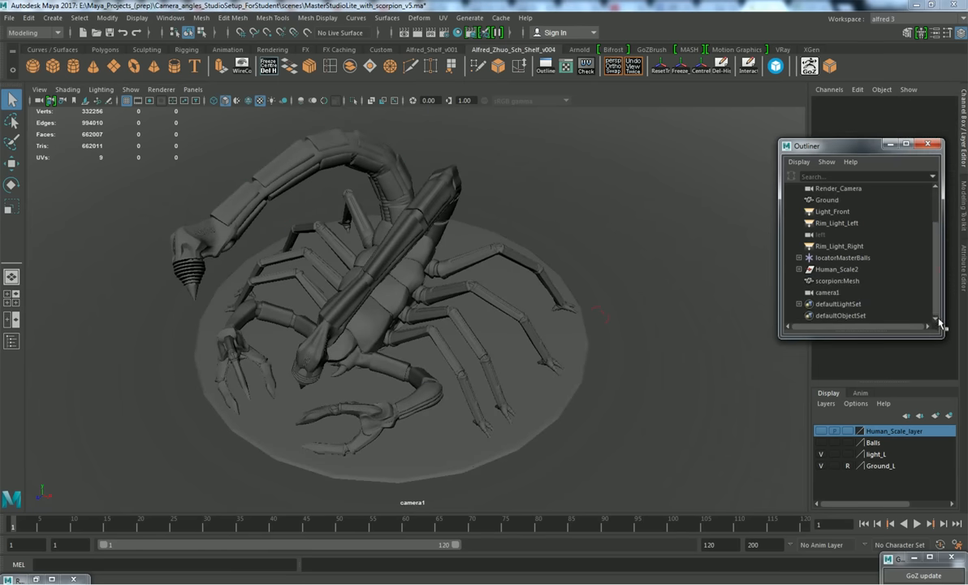
{"action": "left_click", "coordinate": [827, 293]}
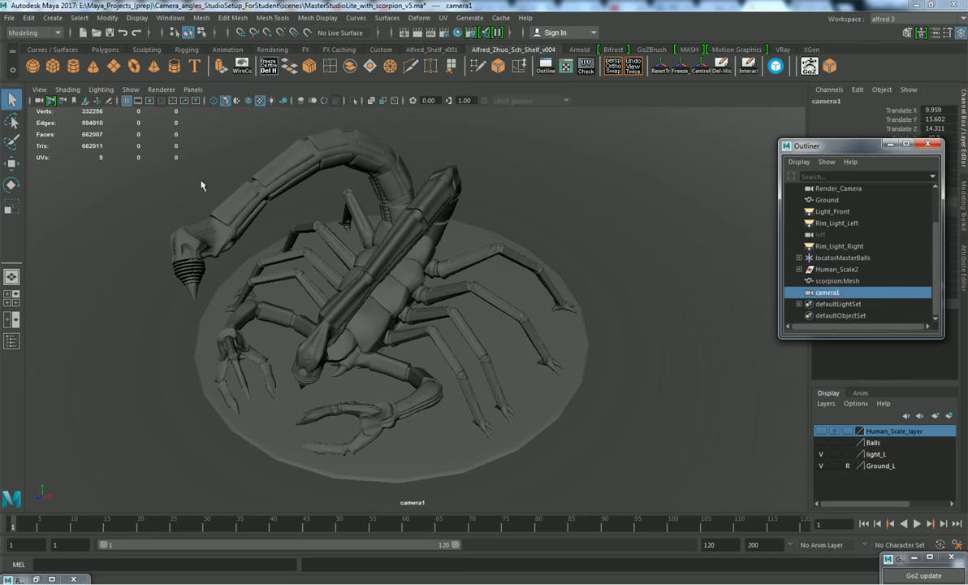
{"action": "left_click", "coordinate": [39, 89]}
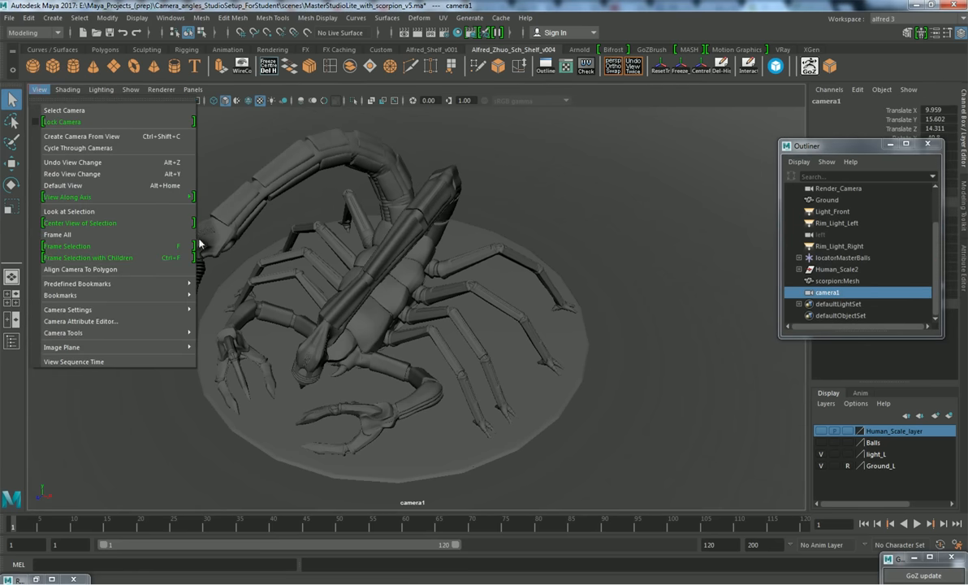
{"action": "mouse_move", "coordinate": [94, 299]}
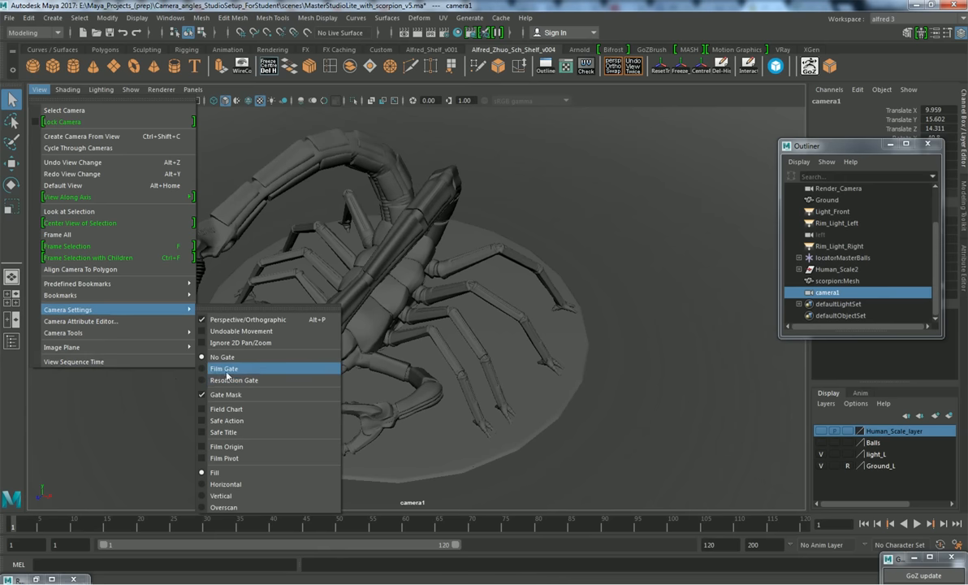
{"action": "left_click", "coordinate": [268, 382]}
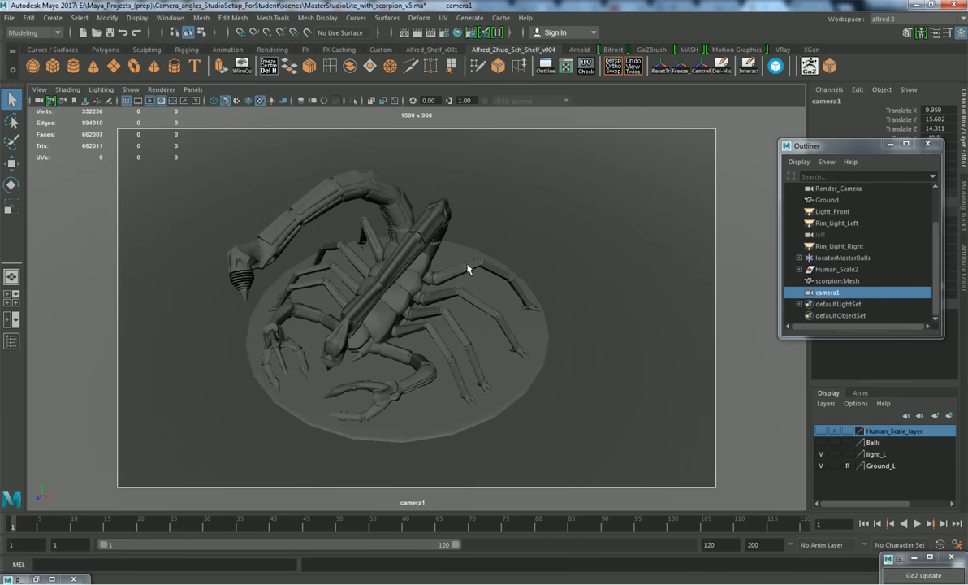
- Open the render settings and set the resolution preset to HD 1080, keeping the window beside the scorpion view
{"action": "left_click_drag", "start_coordinate": [400, 115], "coordinate": [440, 127]}
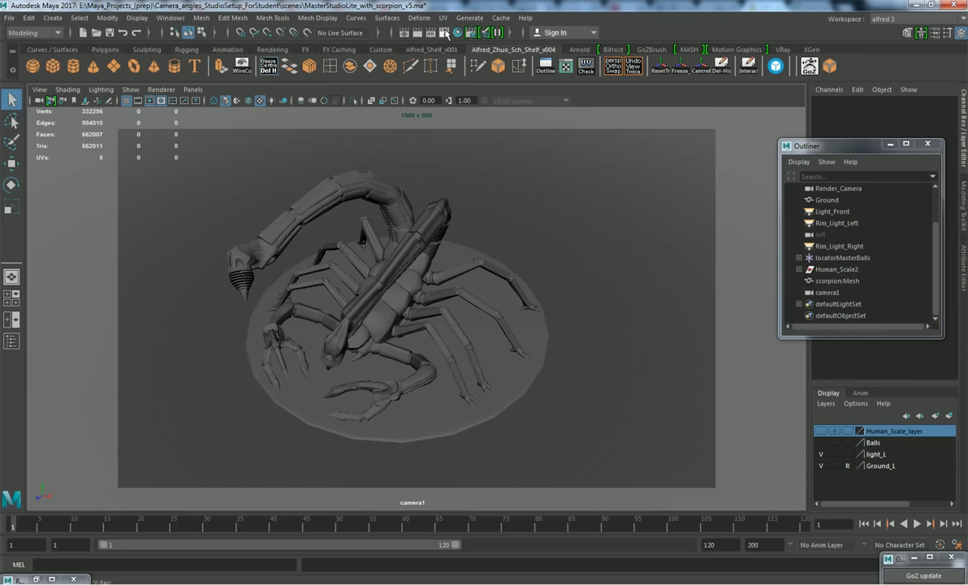
{"action": "left_click", "coordinate": [434, 121]}
{"action": "left_click_drag", "start_coordinate": [259, 122], "coordinate": [551, 125]}
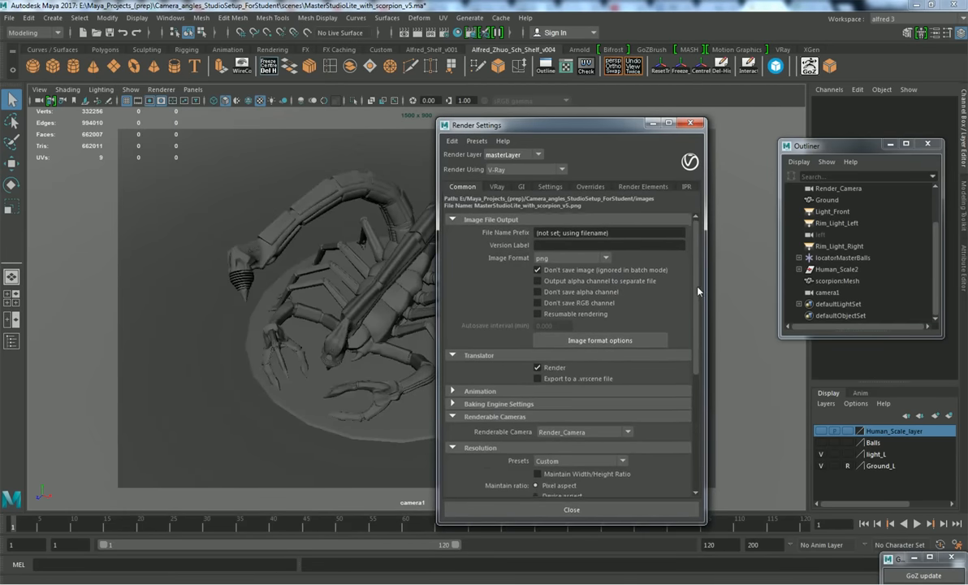
{"action": "left_click_drag", "start_coordinate": [703, 282], "coordinate": [703, 353]}
{"action": "left_click", "coordinate": [621, 338]}
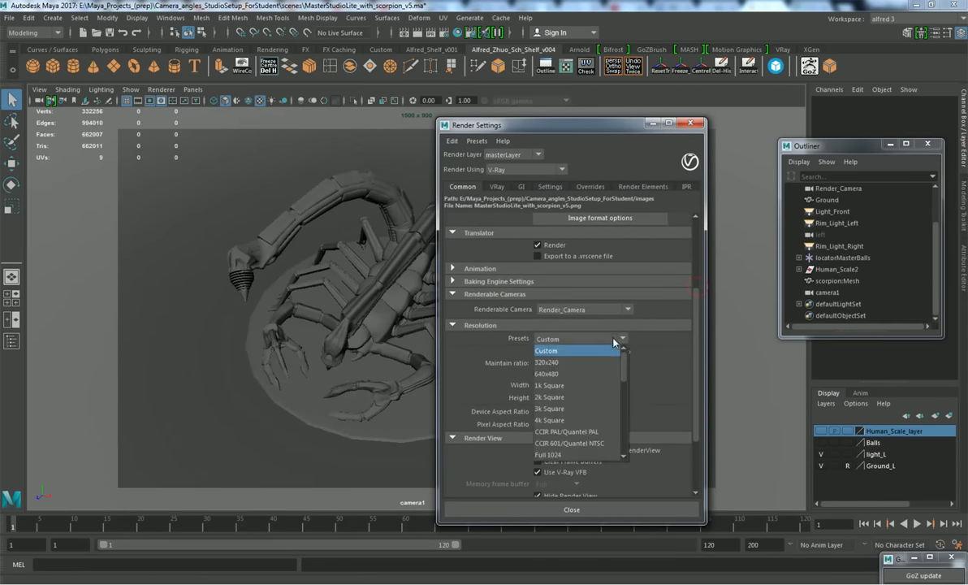
{"action": "scroll", "coordinate": [624, 379], "scroll_direction": "down", "scroll_amount": 3}
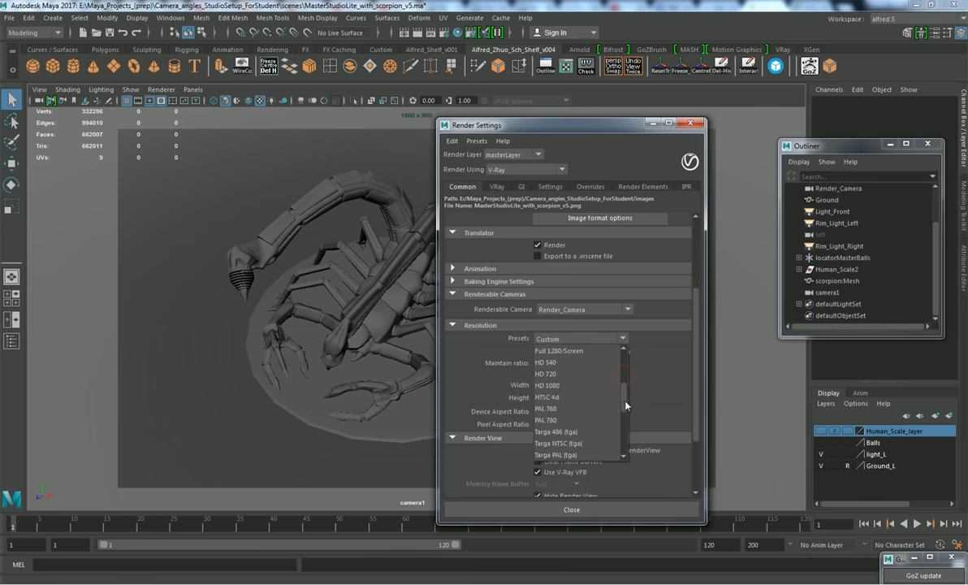
{"action": "left_click", "coordinate": [582, 385]}
{"action": "left_click_drag", "start_coordinate": [588, 131], "coordinate": [742, 77]}
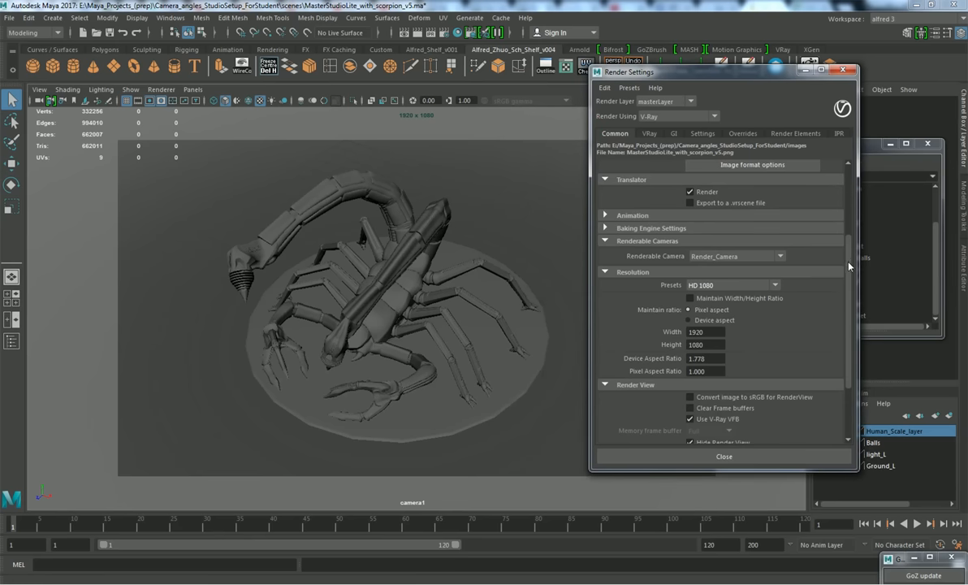
{"action": "scroll", "coordinate": [787, 251], "scroll_direction": "down", "scroll_amount": 3}
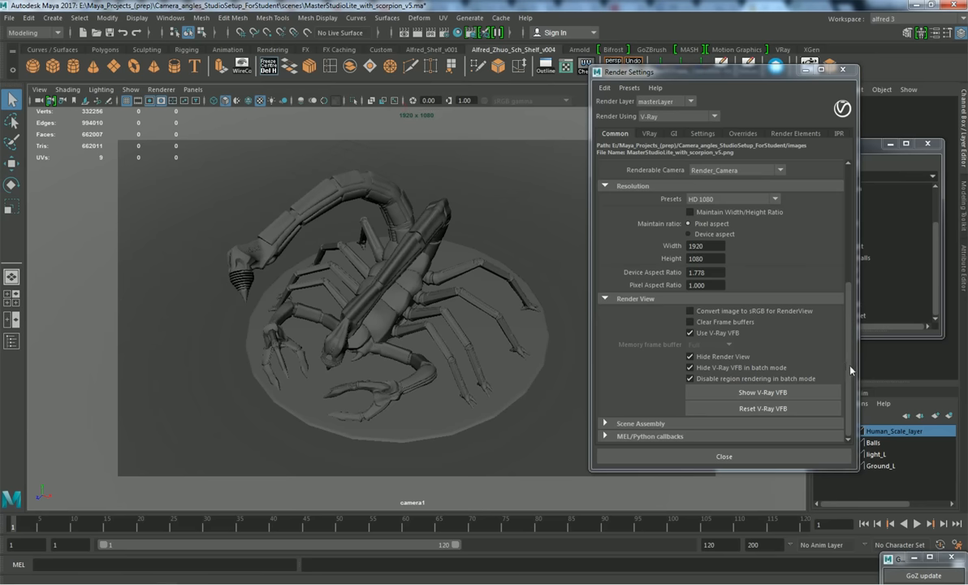
{"action": "scroll", "coordinate": [791, 340], "scroll_direction": "up", "scroll_amount": 7}
{"action": "scroll", "coordinate": [830, 226], "scroll_direction": "down", "scroll_amount": 5}
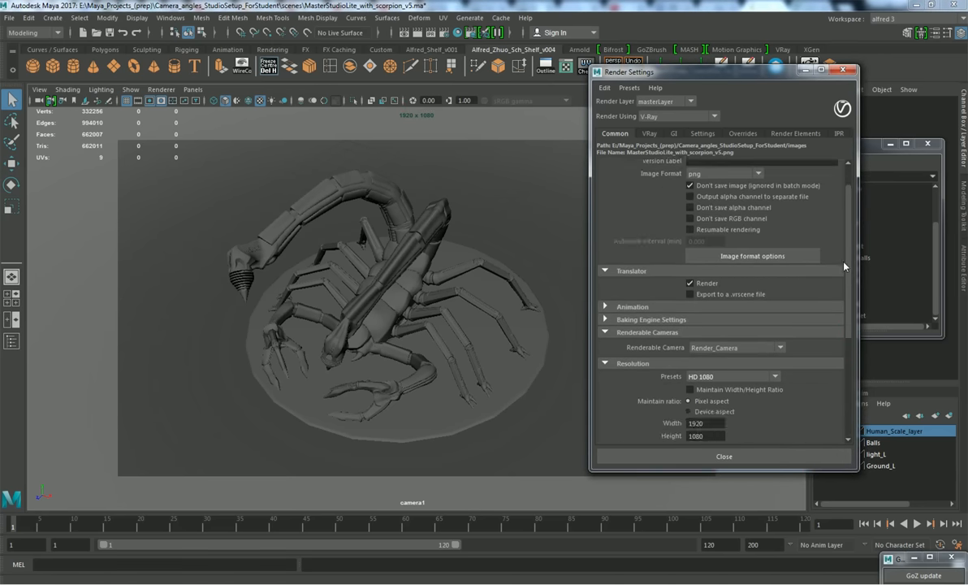
- Put the render settings window away and close the GoZ update window to clear the camera view
{"action": "scroll", "coordinate": [808, 236], "scroll_direction": "up", "scroll_amount": 5}
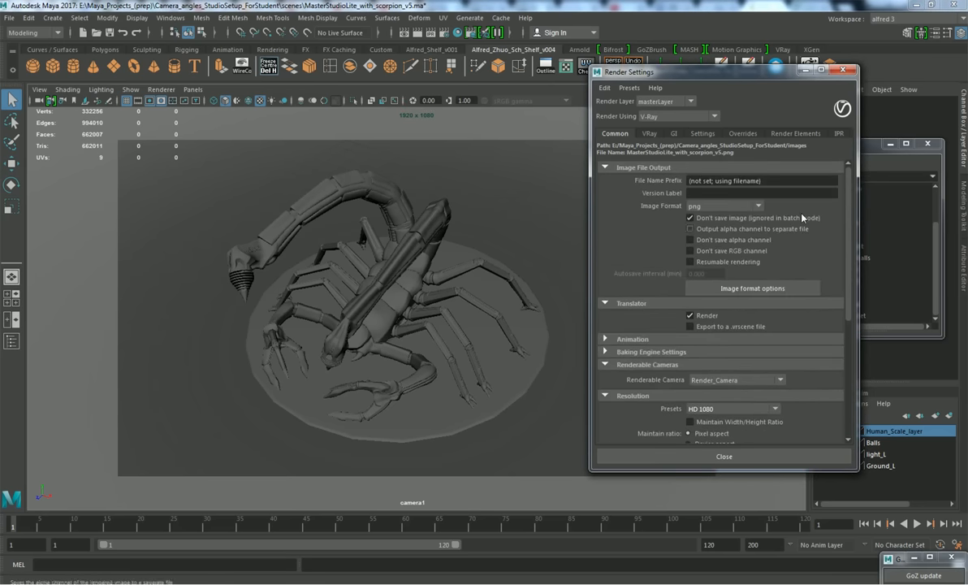
{"action": "left_click", "coordinate": [843, 70]}
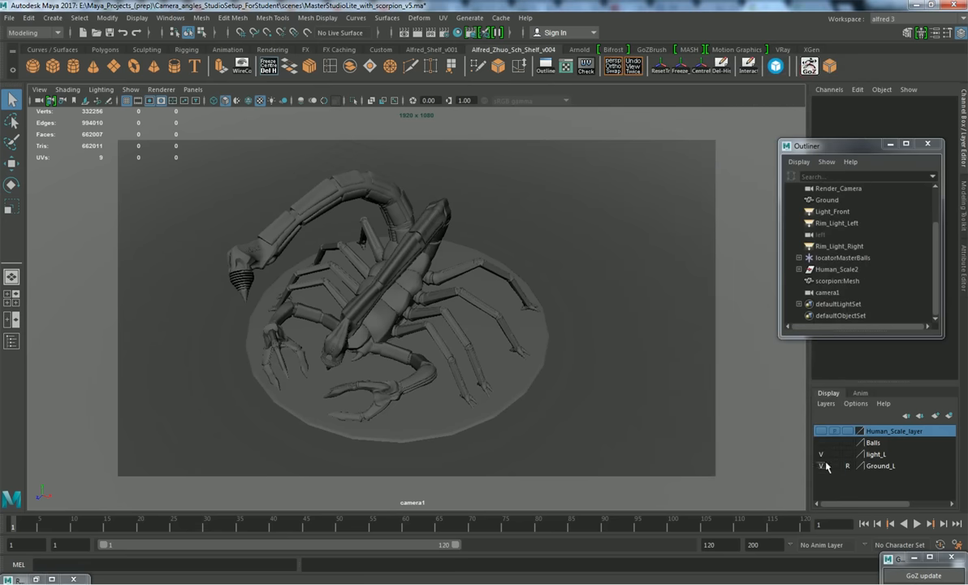
{"action": "left_click", "coordinate": [954, 558]}
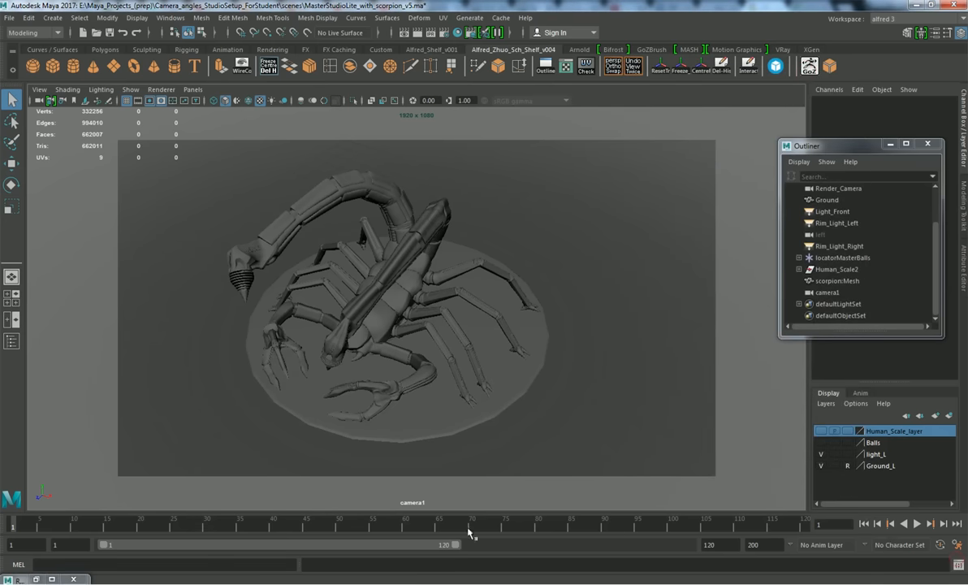
- Lower camera1 to a three-quarter front view of the scorpion and set the animation range to end at frame 4
{"action": "left_click_drag", "start_coordinate": [449, 350], "coordinate": [566, 337], "text": "alt"}
{"action": "left_click", "coordinate": [914, 293]}
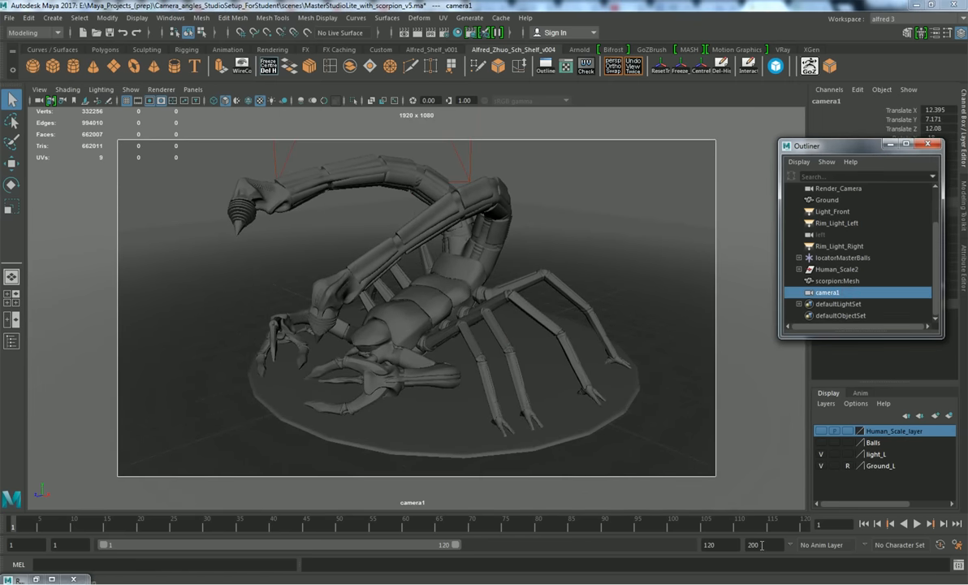
{"action": "left_click_drag", "start_coordinate": [764, 544], "coordinate": [726, 542]}
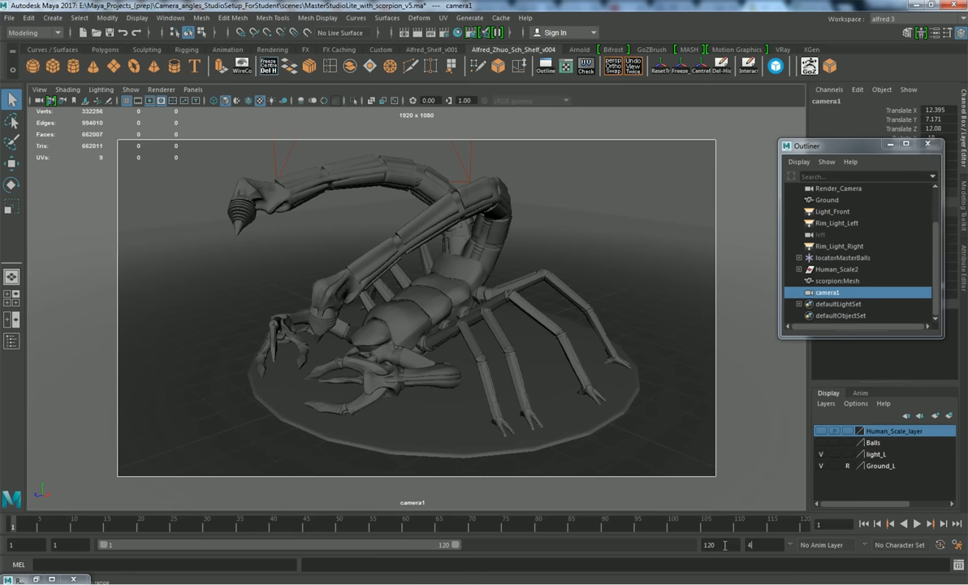
{"action": "type", "text": "4"}
{"action": "key", "text": "Return"}
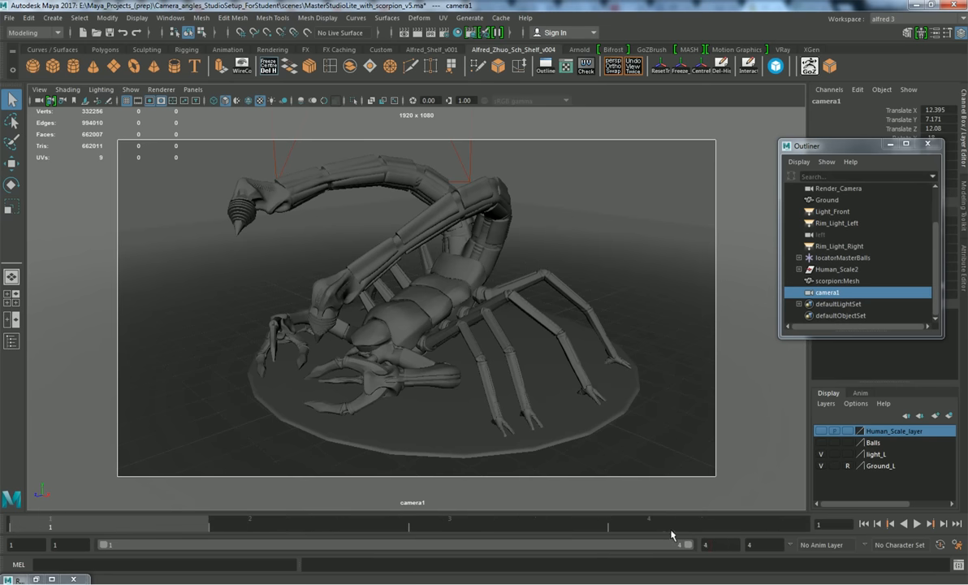
- Fine-tune camera1's three-quarter framing and set a key for it at frame 1
{"action": "left_click_drag", "start_coordinate": [313, 518], "coordinate": [122, 536]}
{"action": "middle_click_drag", "start_coordinate": [496, 399], "coordinate": [492, 392], "text": "alt"}
{"action": "mouse_move", "coordinate": [176, 520]}
{"action": "left_mouse_down"}
{"action": "mouse_move", "coordinate": [659, 524]}
{"action": "mouse_move", "coordinate": [162, 524]}
{"action": "mouse_move", "coordinate": [183, 522]}
{"action": "left_mouse_up"}
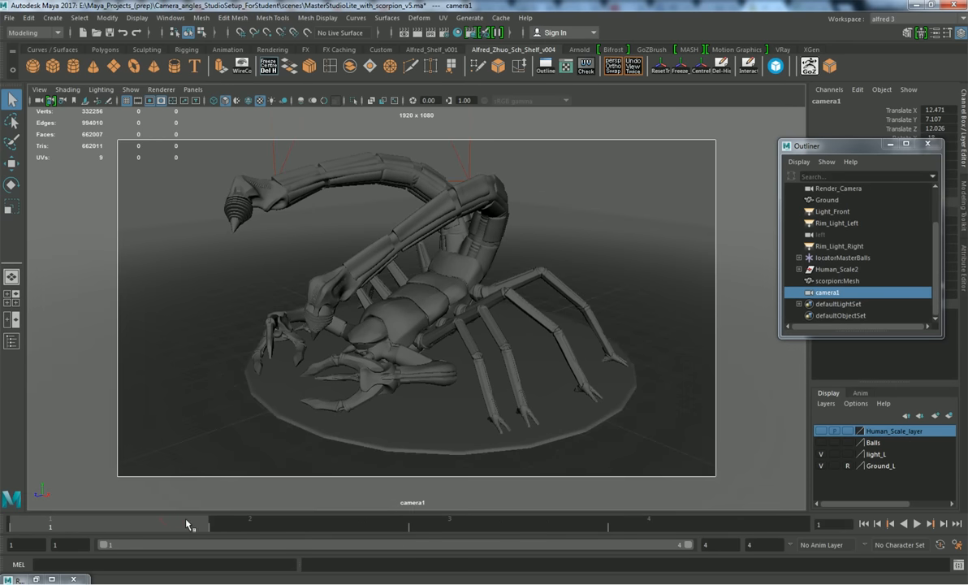
{"action": "key", "text": "s"}
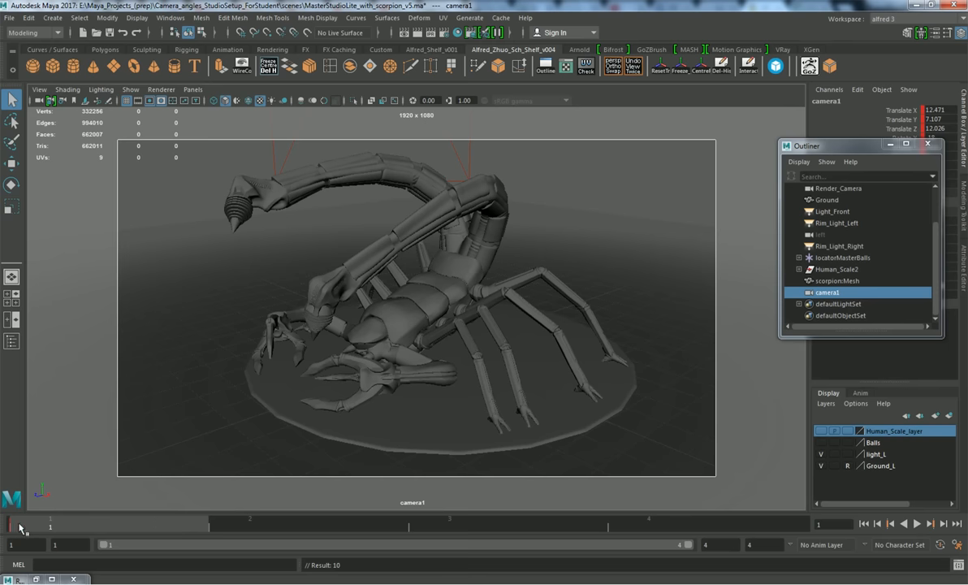
- Test the frame 1 key by moving camera1 away from its framing and playing the animation
{"action": "key", "text": "alt+v"}
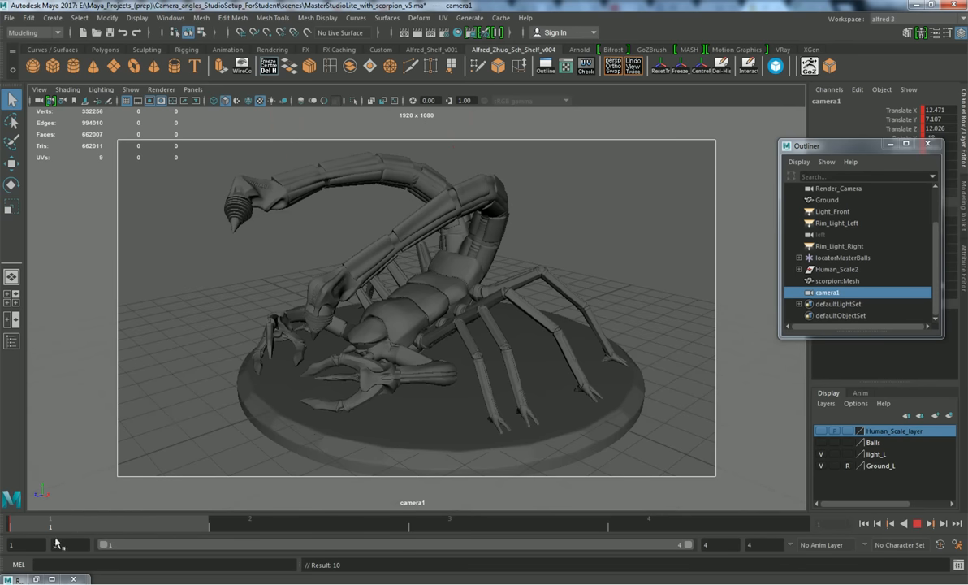
{"action": "key", "text": "alt+v"}
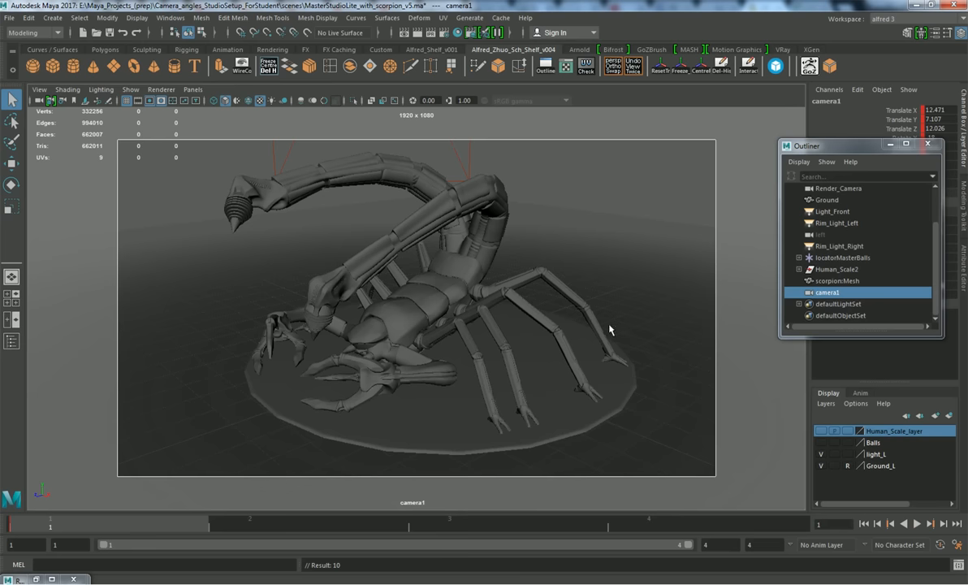
{"action": "key", "text": "alt+v"}
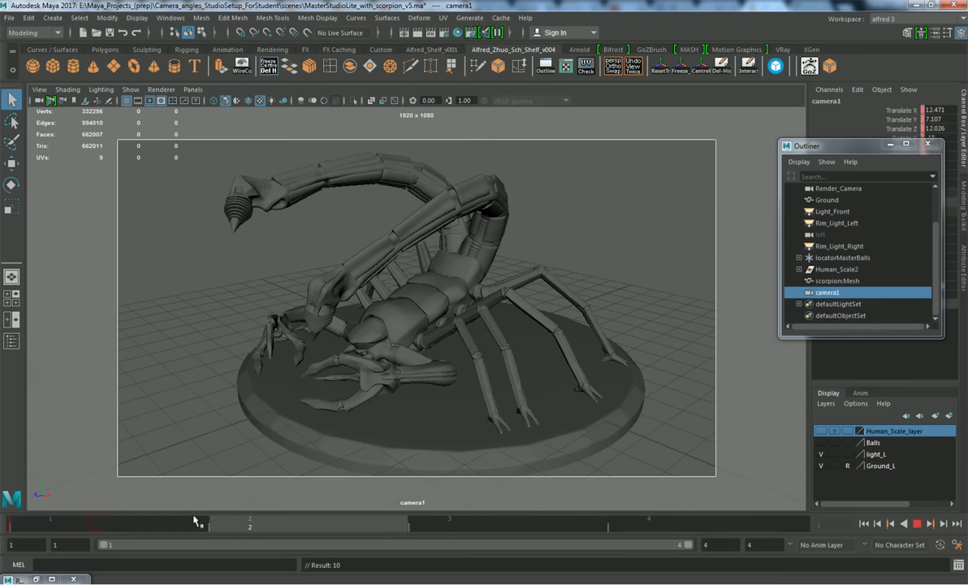
{"action": "key", "text": "alt+v"}
{"action": "right_click_drag", "start_coordinate": [390, 293], "coordinate": [191, 299], "text": "alt"}
{"action": "left_click_drag", "start_coordinate": [499, 298], "coordinate": [469, 355], "text": "alt"}
{"action": "right_click_drag", "start_coordinate": [479, 349], "coordinate": [652, 342], "text": "alt"}
{"action": "key", "text": "alt+v"}
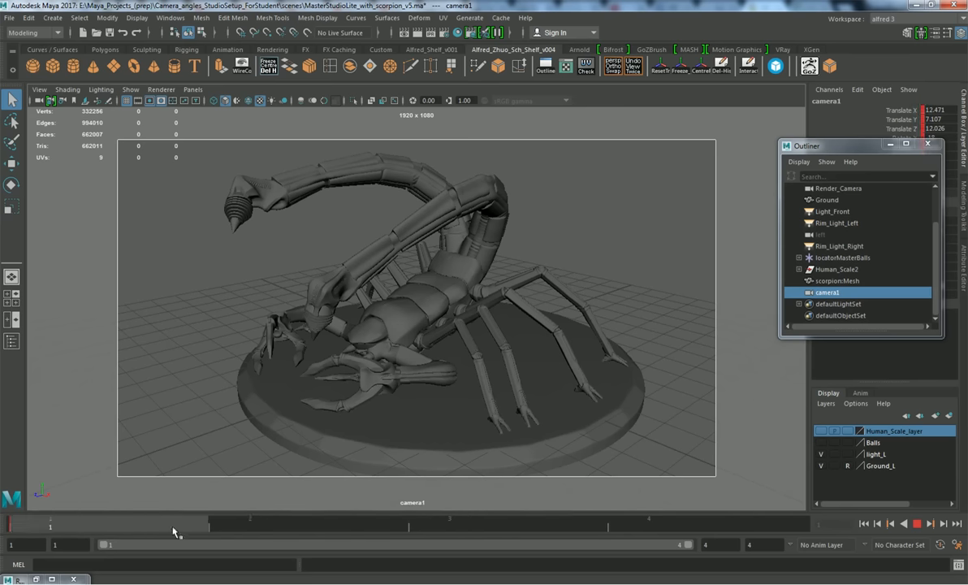
{"action": "left_click", "coordinate": [146, 520]}
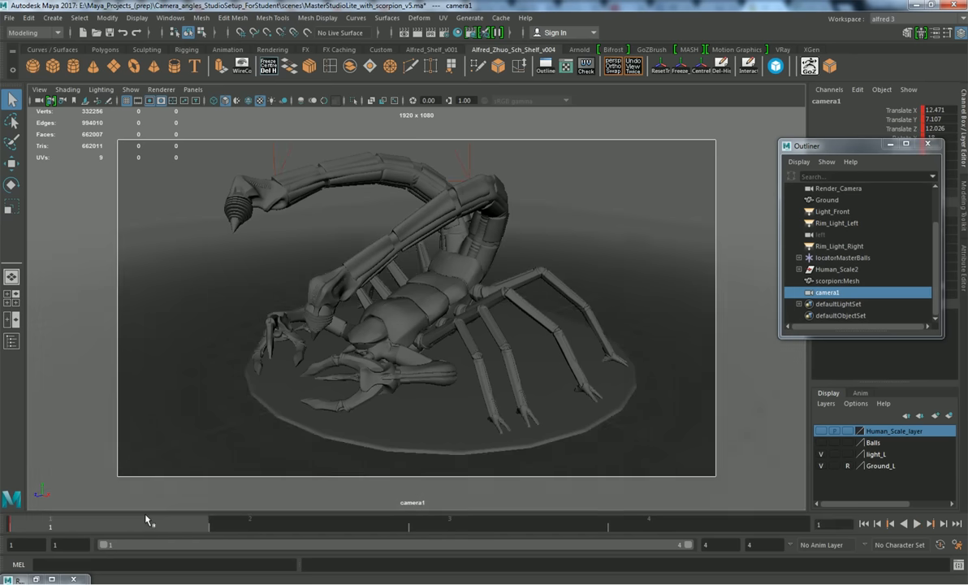
- At frame 2, position camera1 for a low front view with the whole scorpion and base inside the resolution gate
{"action": "left_click", "coordinate": [273, 531]}
{"action": "left_click_drag", "start_coordinate": [501, 322], "coordinate": [541, 338], "text": "alt"}
{"action": "scroll", "coordinate": [490, 339], "scroll_direction": "down", "scroll_amount": 5}
{"action": "scroll", "coordinate": [569, 302], "scroll_direction": "down", "scroll_amount": 5}
{"action": "middle_click_drag", "start_coordinate": [568, 302], "coordinate": [486, 302], "text": "alt"}
{"action": "left_click_drag", "start_coordinate": [486, 302], "coordinate": [551, 283], "text": "alt"}
{"action": "middle_click_drag", "start_coordinate": [551, 283], "coordinate": [488, 312], "text": "alt"}
{"action": "right_click_drag", "start_coordinate": [488, 313], "coordinate": [634, 318], "text": "alt"}
{"action": "middle_click_drag", "start_coordinate": [439, 312], "coordinate": [479, 329], "text": "alt"}
{"action": "left_click_drag", "start_coordinate": [479, 329], "coordinate": [490, 339], "text": "alt"}
{"action": "right_click_drag", "start_coordinate": [490, 339], "coordinate": [579, 332], "text": "alt"}
{"action": "left_click_drag", "start_coordinate": [579, 331], "coordinate": [538, 343], "text": "alt"}
{"action": "right_click_drag", "start_coordinate": [573, 332], "coordinate": [594, 334], "text": "alt"}
{"action": "left_click_drag", "start_coordinate": [595, 334], "coordinate": [551, 352], "text": "alt"}
{"action": "middle_click_drag", "start_coordinate": [537, 349], "coordinate": [555, 347], "text": "alt"}
{"action": "left_click_drag", "start_coordinate": [556, 348], "coordinate": [540, 350], "text": "alt"}
{"action": "mouse_move", "coordinate": [540, 350]}
{"action": "right_mouse_down", "text": "alt"}
{"action": "mouse_move", "coordinate": [542, 340]}
{"action": "mouse_move", "coordinate": [553, 341]}
{"action": "right_mouse_up", "text": "alt"}
{"action": "middle_click_drag", "start_coordinate": [545, 333], "coordinate": [556, 349], "text": "alt"}
{"action": "right_click_drag", "start_coordinate": [569, 354], "coordinate": [563, 347], "text": "alt"}
{"action": "middle_click_drag", "start_coordinate": [564, 351], "coordinate": [562, 343], "text": "alt"}
{"action": "mouse_move", "coordinate": [563, 344]}
{"action": "right_mouse_down", "text": "alt"}
{"action": "mouse_move", "coordinate": [573, 348]}
{"action": "mouse_move", "coordinate": [566, 344]}
{"action": "right_mouse_up", "text": "alt"}
{"action": "middle_click_drag", "start_coordinate": [566, 343], "coordinate": [568, 347], "text": "alt"}
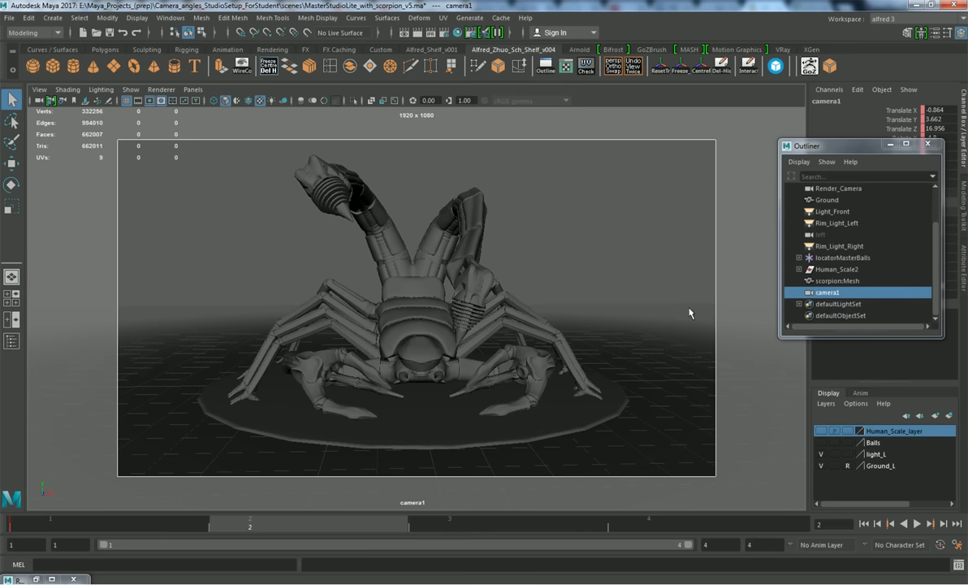
- Select camera1 in the Outliner, key its front view at frame 2 and play the animation briefly
{"action": "left_click_drag", "start_coordinate": [695, 464], "coordinate": [118, 447]}
{"action": "left_click", "coordinate": [610, 170]}
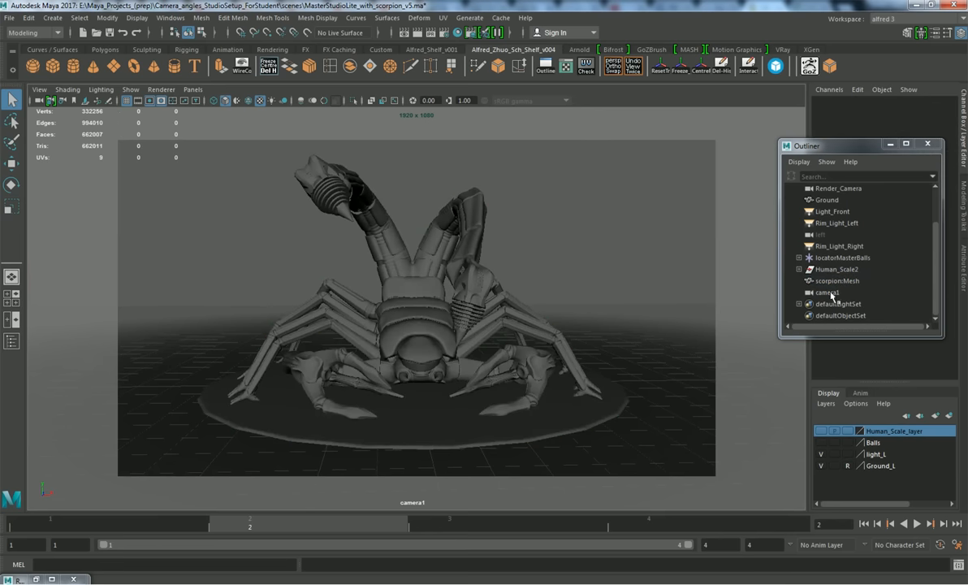
{"action": "left_click", "coordinate": [829, 292]}
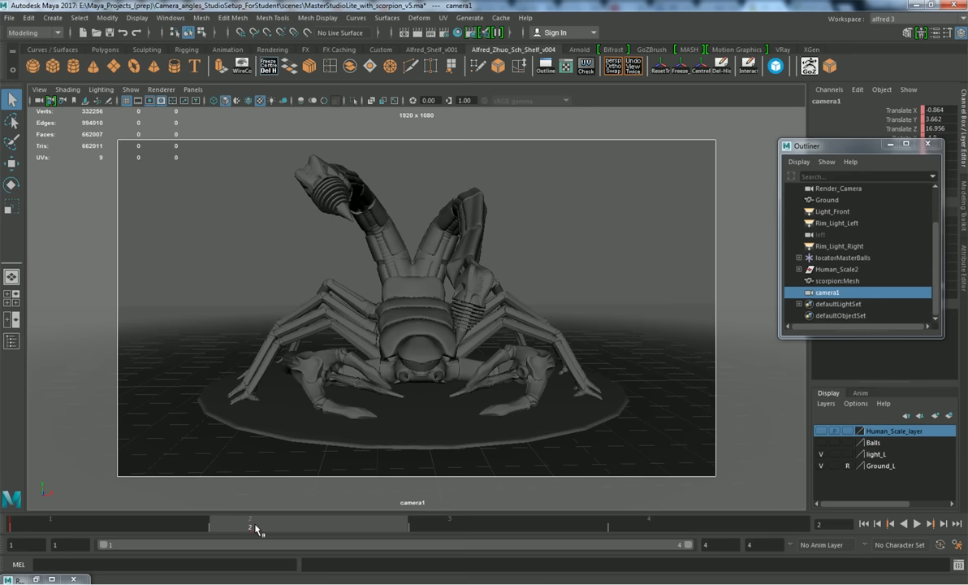
{"action": "key", "text": "s"}
{"action": "key", "text": "alt+v"}
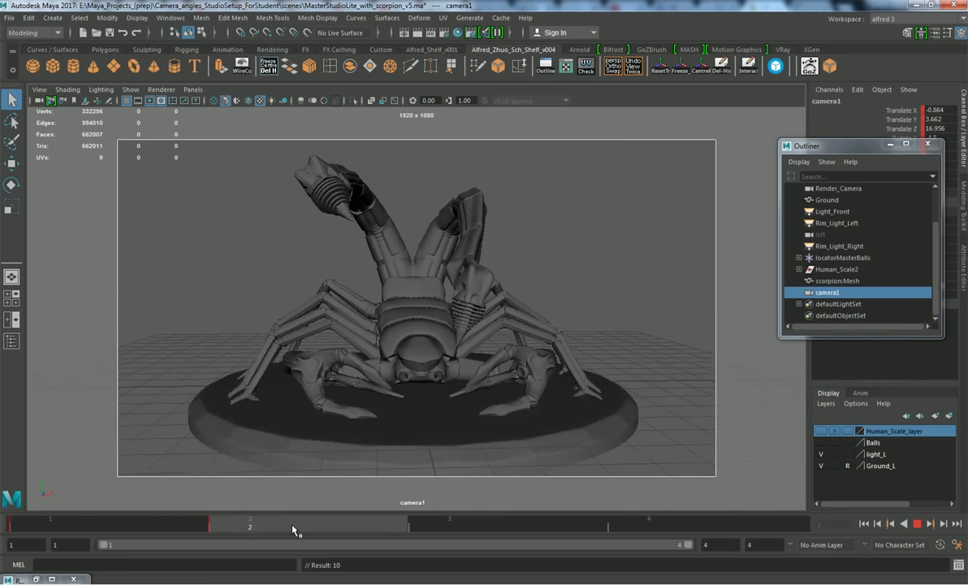
{"action": "key", "text": "alt+v"}
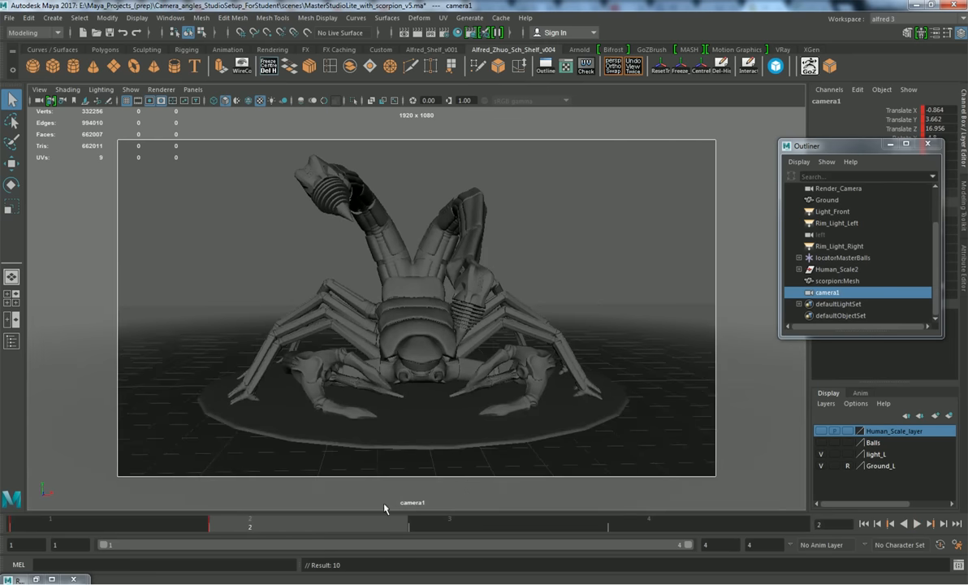
- At frame 3, orbit camera1 to a low side view of the scorpion, fitted inside the resolution gate
{"action": "left_click", "coordinate": [450, 527]}
{"action": "mouse_move", "coordinate": [350, 333]}
{"action": "left_mouse_down", "text": "alt"}
{"action": "mouse_move", "coordinate": [398, 358]}
{"action": "mouse_move", "coordinate": [542, 349]}
{"action": "mouse_move", "coordinate": [334, 337]}
{"action": "left_mouse_up", "text": "alt"}
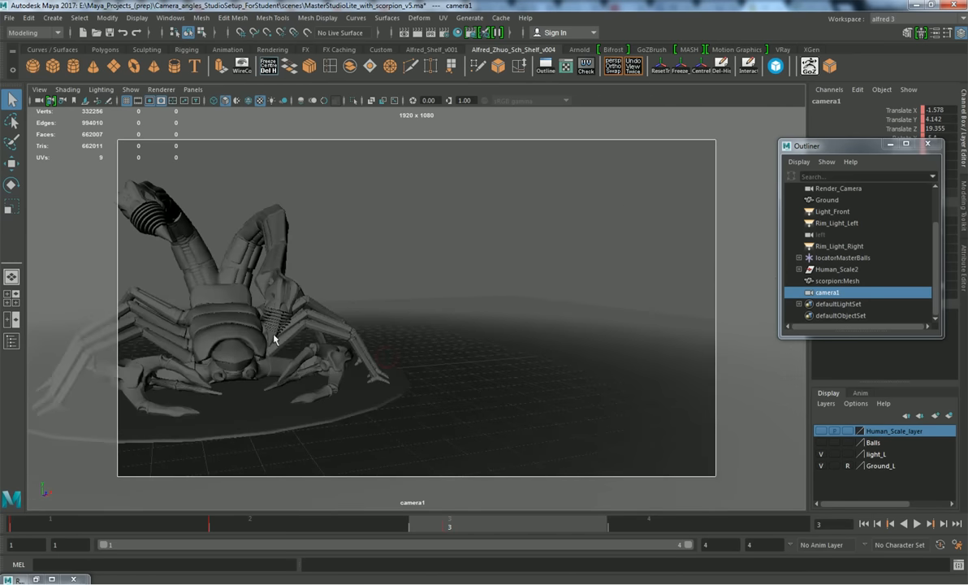
{"action": "left_click", "coordinate": [233, 342]}
{"action": "mouse_move", "coordinate": [249, 343]}
{"action": "left_mouse_down", "text": "alt"}
{"action": "mouse_move", "coordinate": [383, 377]}
{"action": "mouse_move", "coordinate": [301, 388]}
{"action": "mouse_move", "coordinate": [373, 361]}
{"action": "mouse_move", "coordinate": [519, 385]}
{"action": "mouse_move", "coordinate": [503, 398]}
{"action": "mouse_move", "coordinate": [501, 370]}
{"action": "mouse_move", "coordinate": [517, 368]}
{"action": "mouse_move", "coordinate": [504, 394]}
{"action": "mouse_move", "coordinate": [574, 421]}
{"action": "mouse_move", "coordinate": [558, 373]}
{"action": "mouse_move", "coordinate": [606, 406]}
{"action": "mouse_move", "coordinate": [621, 398]}
{"action": "left_mouse_up", "text": "alt"}
{"action": "left_click", "coordinate": [655, 332]}
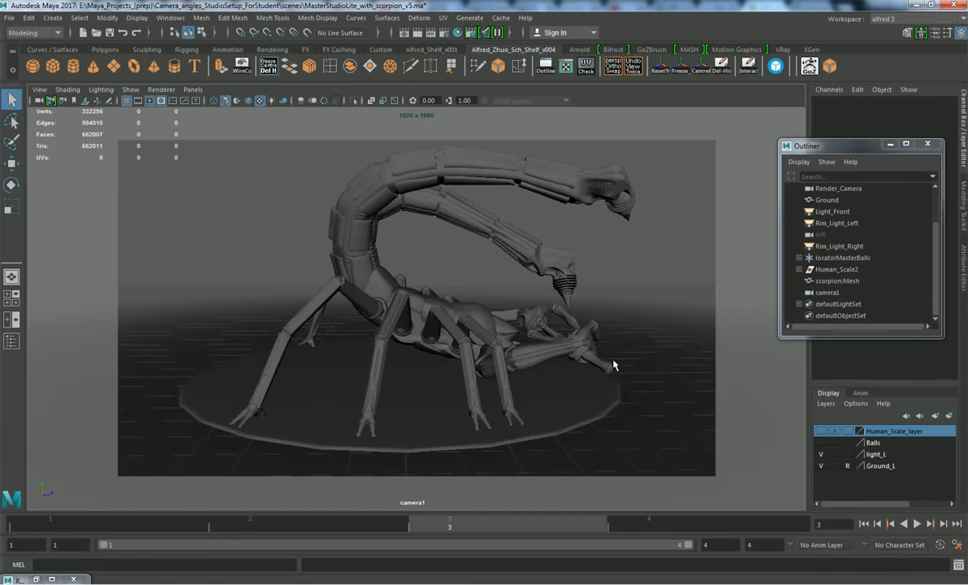
{"action": "left_click_drag", "start_coordinate": [615, 353], "coordinate": [622, 380], "text": "alt"}
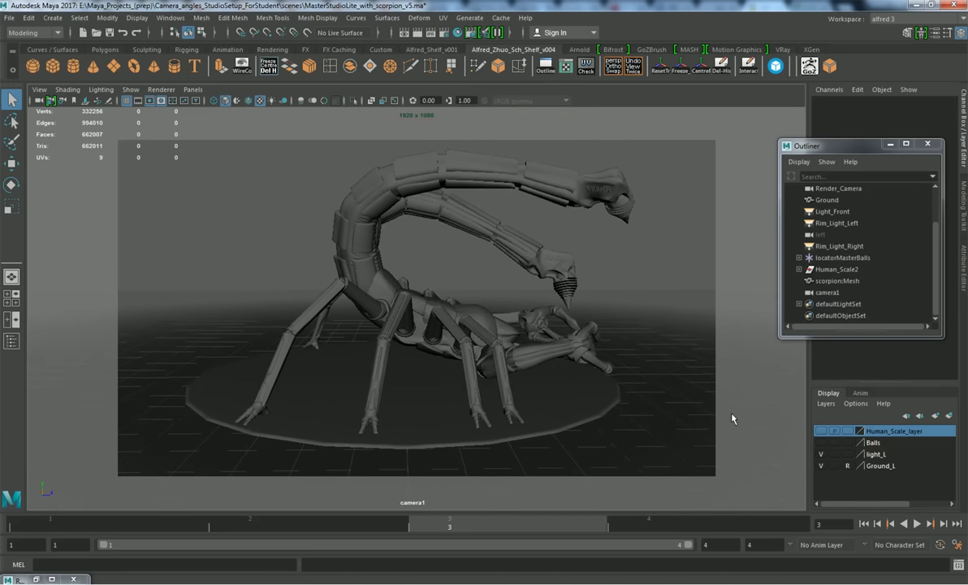
- Key camera1's side view at frame 3, then play and scrub the timeline to check the keyed angles
{"action": "left_click", "coordinate": [827, 292]}
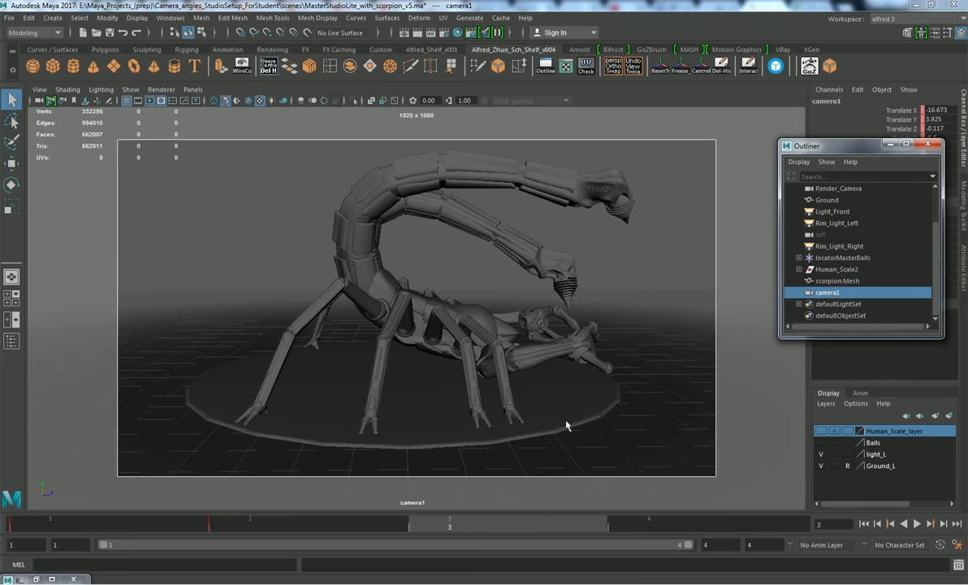
{"action": "key", "text": "s"}
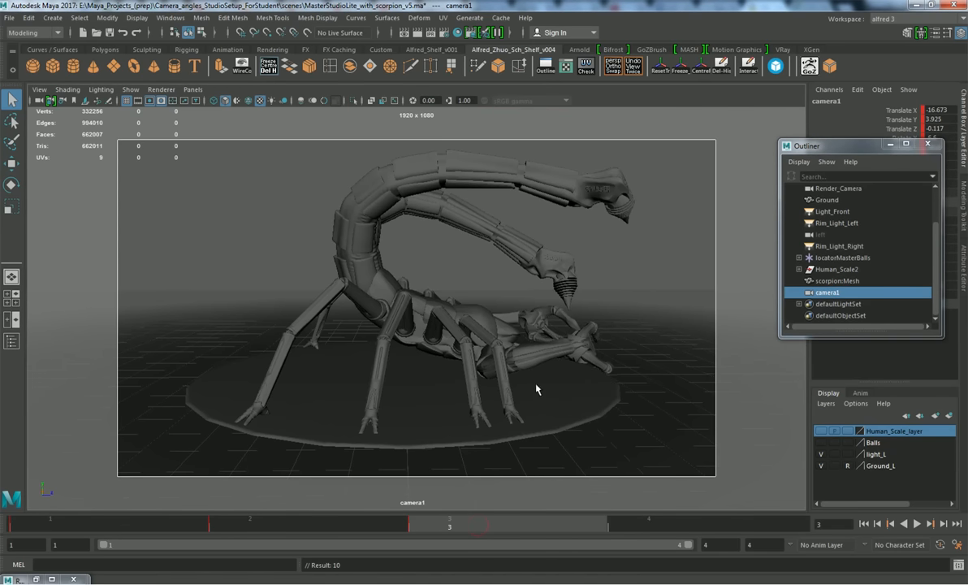
{"action": "right_click_drag", "start_coordinate": [513, 315], "coordinate": [370, 303], "text": "alt"}
{"action": "left_click_drag", "start_coordinate": [370, 303], "coordinate": [547, 400], "text": "alt"}
{"action": "key", "text": "alt+v"}
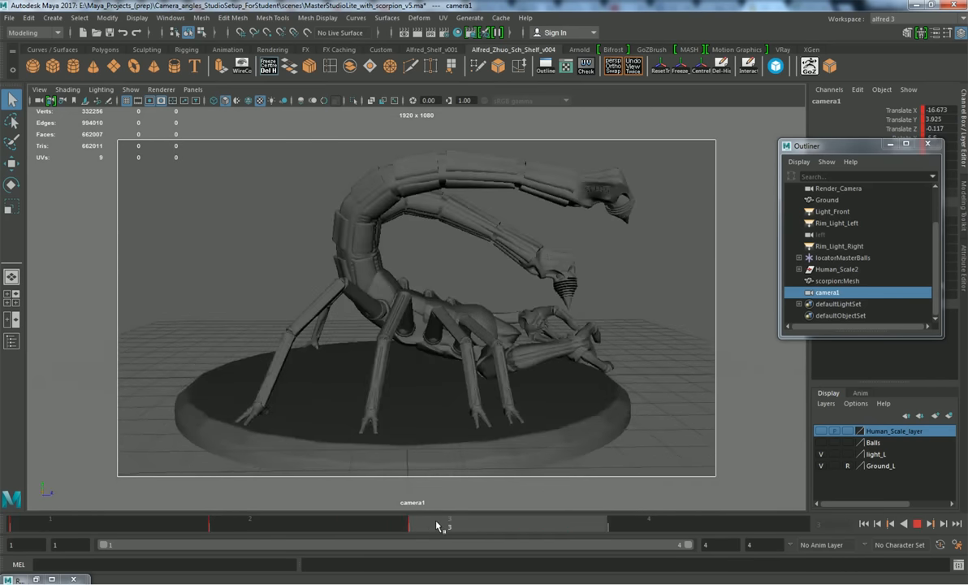
{"action": "left_click_drag", "start_coordinate": [515, 513], "coordinate": [666, 541]}
{"action": "left_click_drag", "start_coordinate": [532, 530], "coordinate": [154, 525]}
- At frame 4, position camera1 directly above the scorpion so the round base fills the height of the resolution gate
{"action": "left_click", "coordinate": [640, 527]}
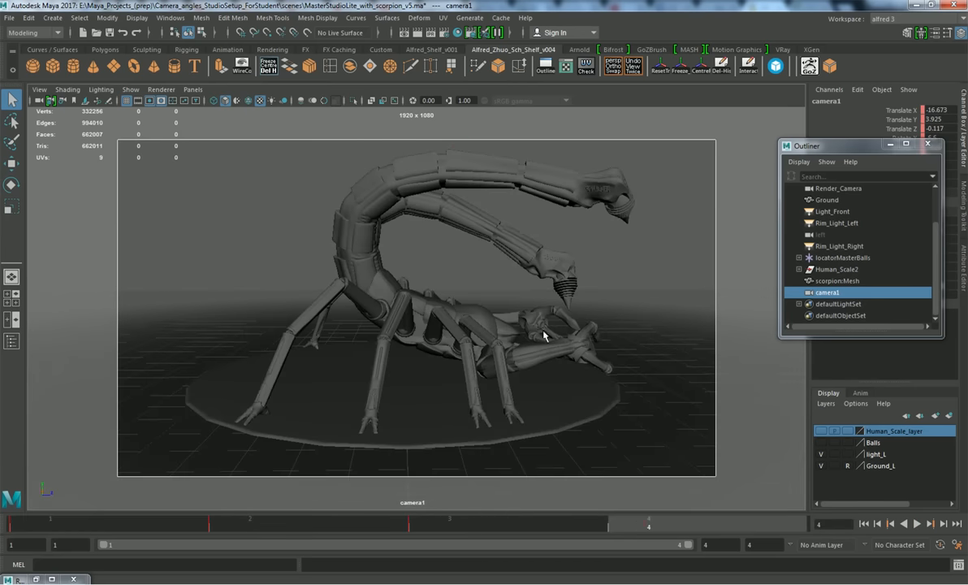
{"action": "left_click_drag", "start_coordinate": [513, 339], "coordinate": [523, 409], "text": "alt"}
{"action": "right_click_drag", "start_coordinate": [523, 408], "coordinate": [452, 396], "text": "alt"}
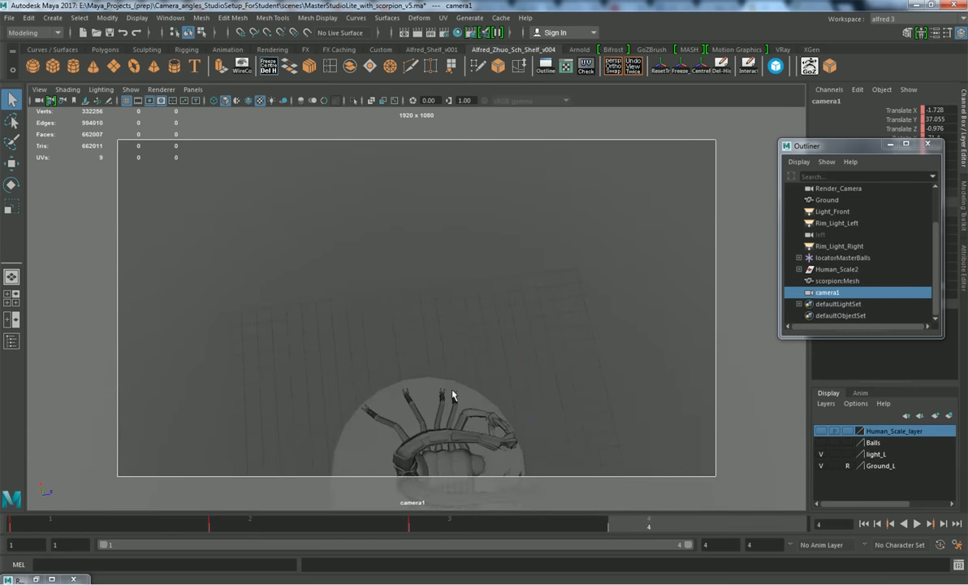
{"action": "middle_click_drag", "start_coordinate": [452, 463], "coordinate": [438, 386], "text": "alt"}
{"action": "left_click", "coordinate": [440, 385]}
{"action": "key", "text": "f"}
{"action": "left_click_drag", "start_coordinate": [512, 378], "coordinate": [328, 306], "text": "alt"}
{"action": "left_click", "coordinate": [574, 263]}
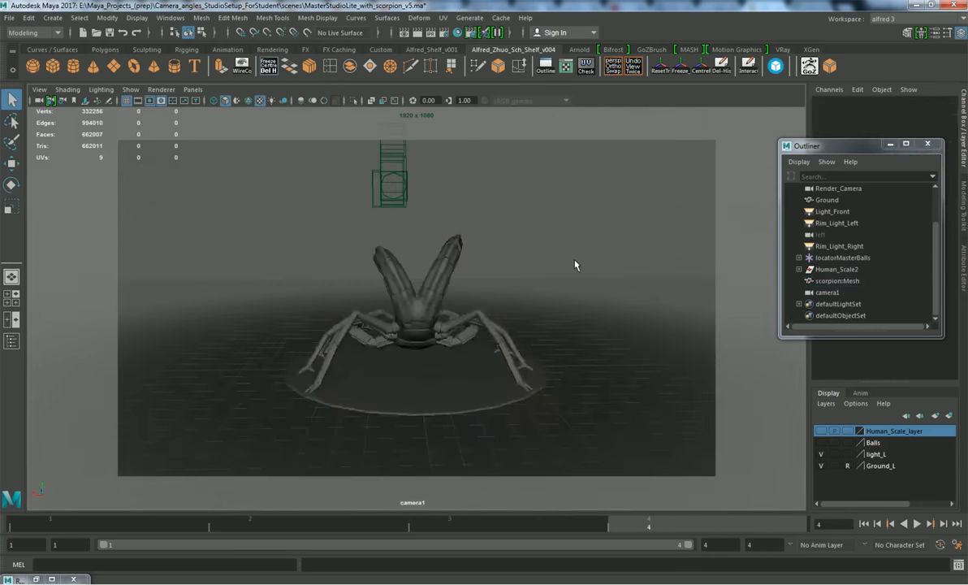
{"action": "scroll", "coordinate": [574, 267], "scroll_direction": "up", "scroll_amount": 2}
{"action": "left_click_drag", "start_coordinate": [575, 268], "coordinate": [573, 255], "text": "alt"}
{"action": "right_click_drag", "start_coordinate": [572, 261], "coordinate": [596, 273], "text": "alt"}
{"action": "left_click_drag", "start_coordinate": [597, 274], "coordinate": [399, 339], "text": "alt"}
{"action": "right_click_drag", "start_coordinate": [464, 341], "coordinate": [413, 331], "text": "alt"}
{"action": "left_click_drag", "start_coordinate": [412, 330], "coordinate": [416, 328], "text": "alt"}
{"action": "right_click_drag", "start_coordinate": [416, 329], "coordinate": [523, 339], "text": "alt"}
{"action": "mouse_move", "coordinate": [523, 350]}
{"action": "left_mouse_down", "text": "alt"}
{"action": "mouse_move", "coordinate": [524, 333]}
{"action": "mouse_move", "coordinate": [536, 335]}
{"action": "mouse_move", "coordinate": [519, 335]}
{"action": "left_mouse_up", "text": "alt"}
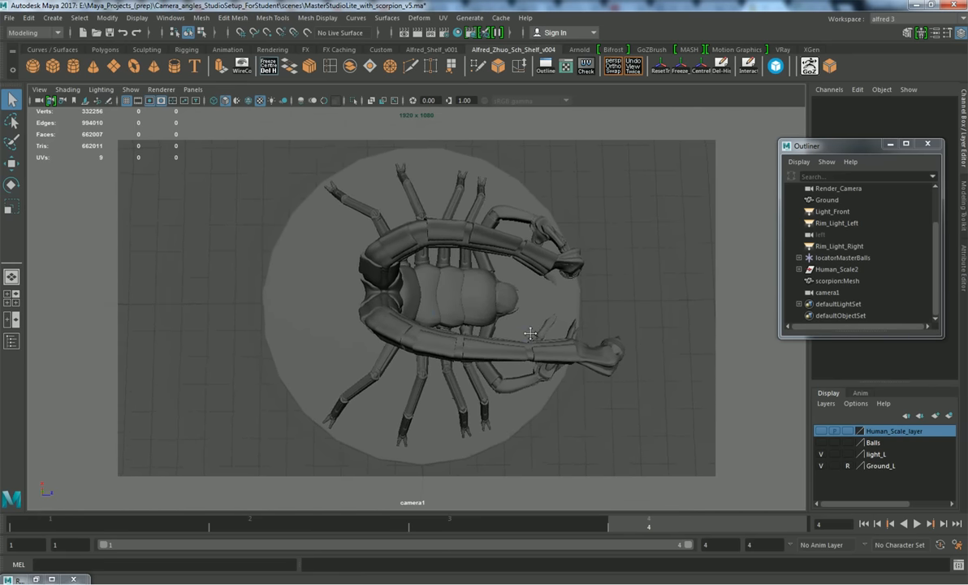
- Select camera1, key its top view at frame 4 and scrub the timeline back to frame 1
{"action": "left_click", "coordinate": [812, 292]}
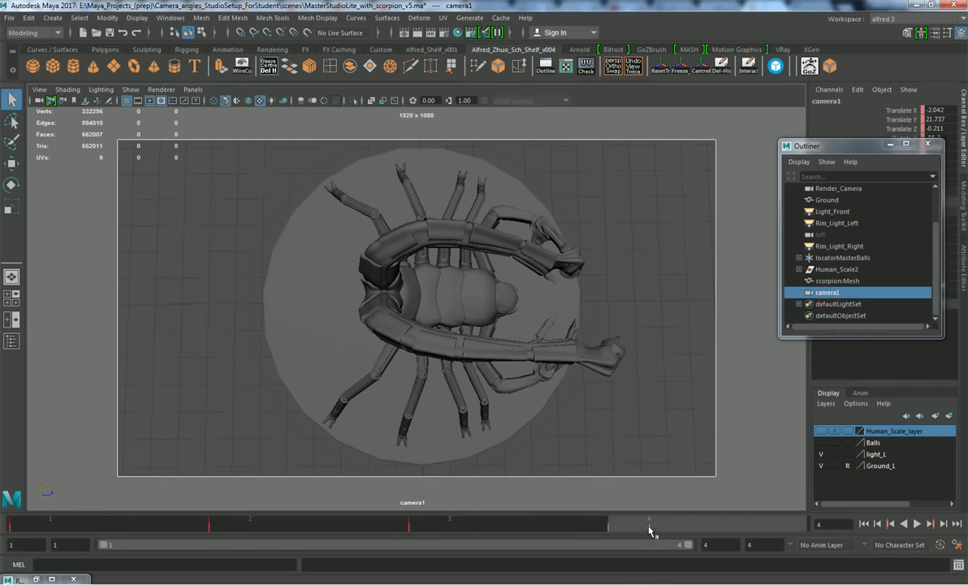
{"action": "key", "text": "s"}
{"action": "left_click_drag", "start_coordinate": [649, 528], "coordinate": [158, 530]}
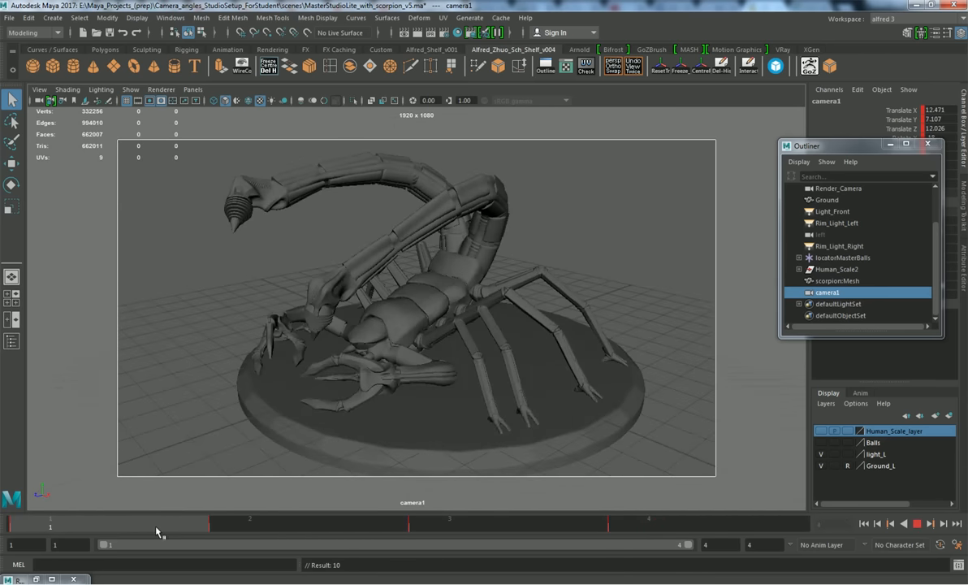
{"action": "mouse_move", "coordinate": [159, 531]}
{"action": "left_mouse_down"}
{"action": "mouse_move", "coordinate": [670, 521]}
{"action": "mouse_move", "coordinate": [350, 521]}
{"action": "mouse_move", "coordinate": [620, 520]}
{"action": "mouse_move", "coordinate": [165, 536]}
{"action": "mouse_move", "coordinate": [201, 522]}
{"action": "mouse_move", "coordinate": [668, 520]}
{"action": "mouse_move", "coordinate": [49, 523]}
{"action": "left_mouse_up"}
- Assign an existing glossy dark metallic material to scorpion:Mesh and clear the selection
{"action": "left_click", "coordinate": [837, 281]}
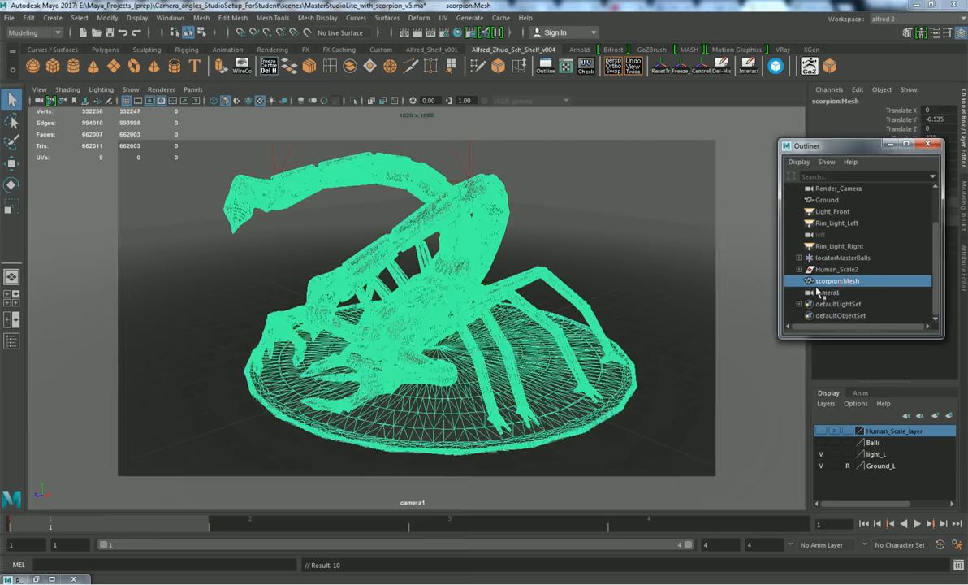
{"action": "mouse_move", "coordinate": [488, 241]}
{"action": "right_mouse_down"}
{"action": "mouse_move", "coordinate": [497, 571]}
{"action": "mouse_move", "coordinate": [467, 559]}
{"action": "mouse_move", "coordinate": [594, 572]}
{"action": "mouse_move", "coordinate": [633, 532]}
{"action": "mouse_move", "coordinate": [648, 463]}
{"action": "mouse_move", "coordinate": [673, 435]}
{"action": "mouse_move", "coordinate": [674, 402]}
{"action": "mouse_move", "coordinate": [650, 475]}
{"action": "mouse_move", "coordinate": [642, 465]}
{"action": "mouse_move", "coordinate": [663, 494]}
{"action": "mouse_move", "coordinate": [671, 490]}
{"action": "mouse_move", "coordinate": [672, 523]}
{"action": "mouse_move", "coordinate": [662, 513]}
{"action": "right_mouse_up"}
{"action": "left_click", "coordinate": [677, 266]}
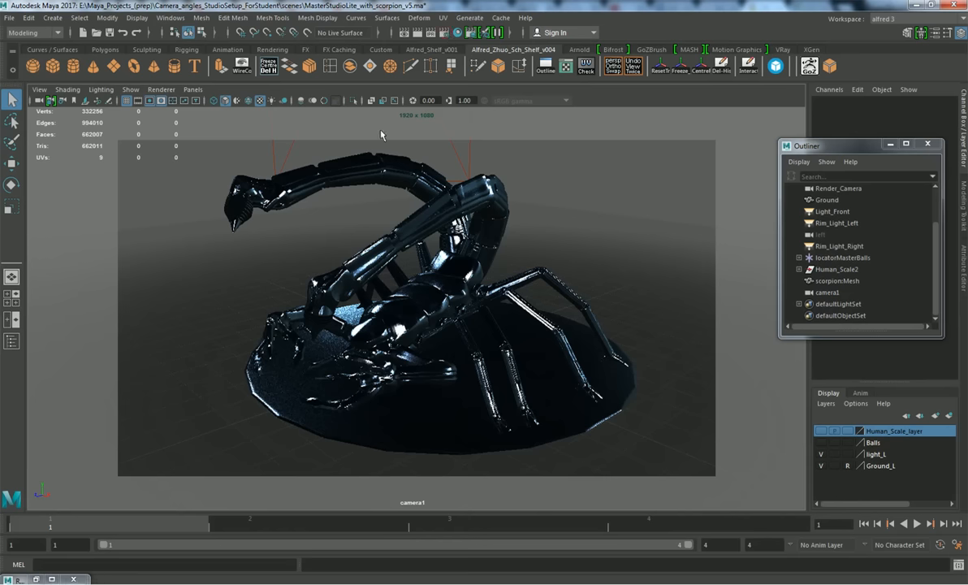
- Bring up the render settings briefly, put them away again and open the Hypershade
{"action": "left_click", "coordinate": [36, 579]}
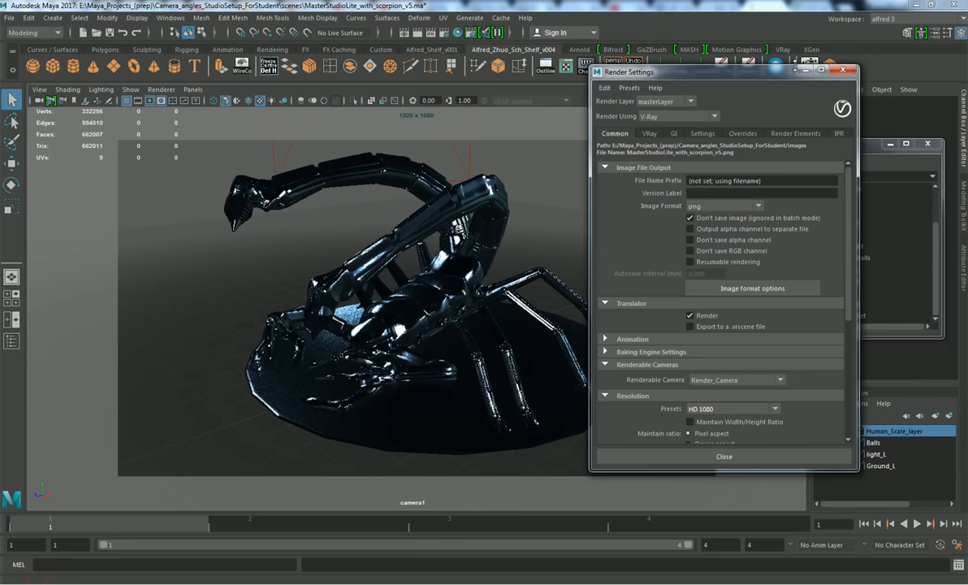
{"action": "left_click", "coordinate": [806, 70]}
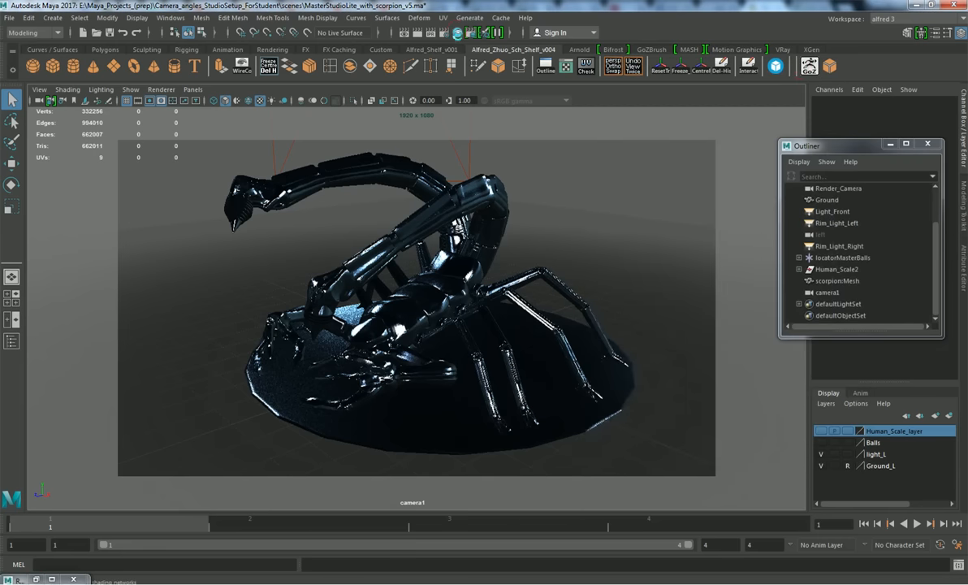
{"action": "left_click", "coordinate": [457, 32]}
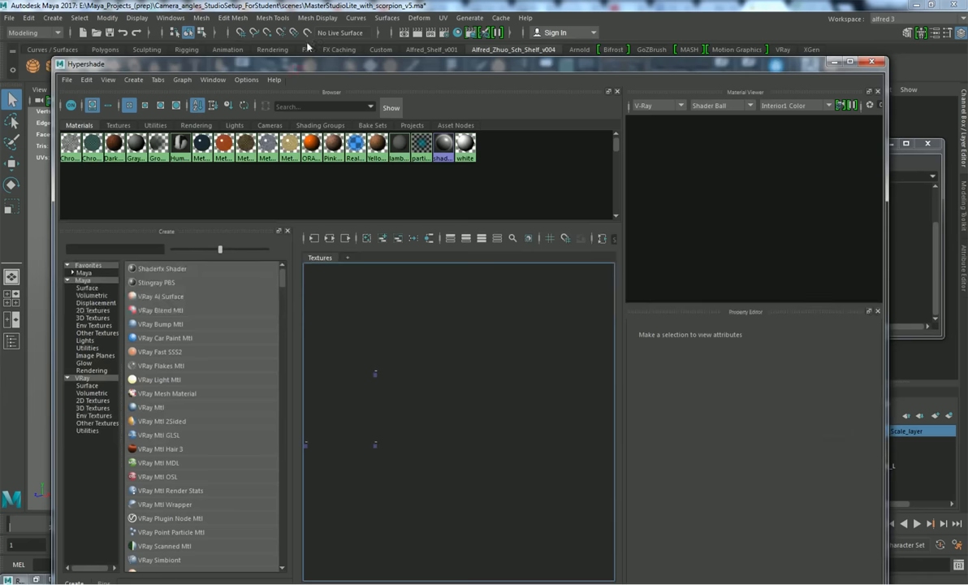
- In the Hypershade textures, relink the HDR_Reflect file texture's image to Parking_B.hdr in the project's sourceimages folder
{"action": "left_click_drag", "start_coordinate": [318, 68], "coordinate": [329, 51]}
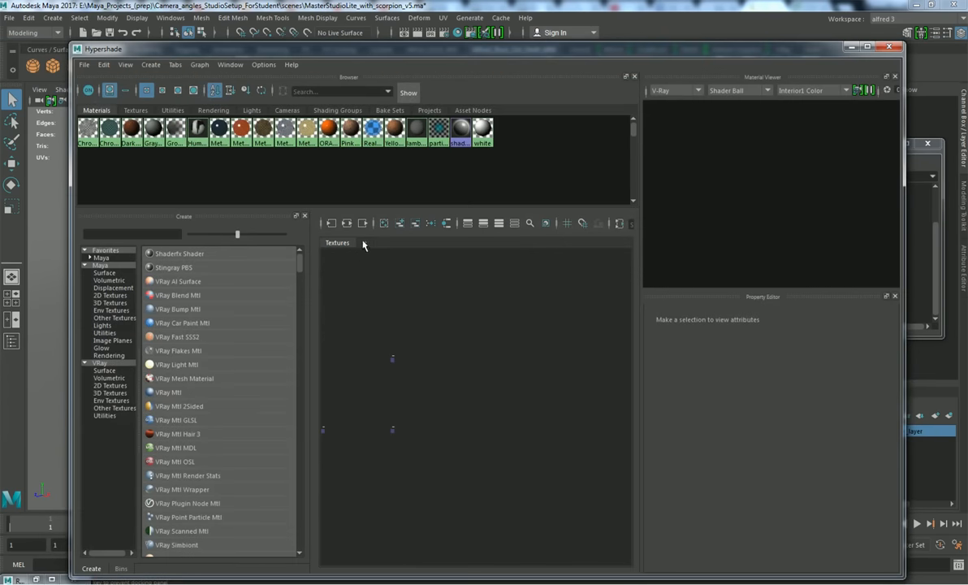
{"action": "left_click", "coordinate": [358, 51]}
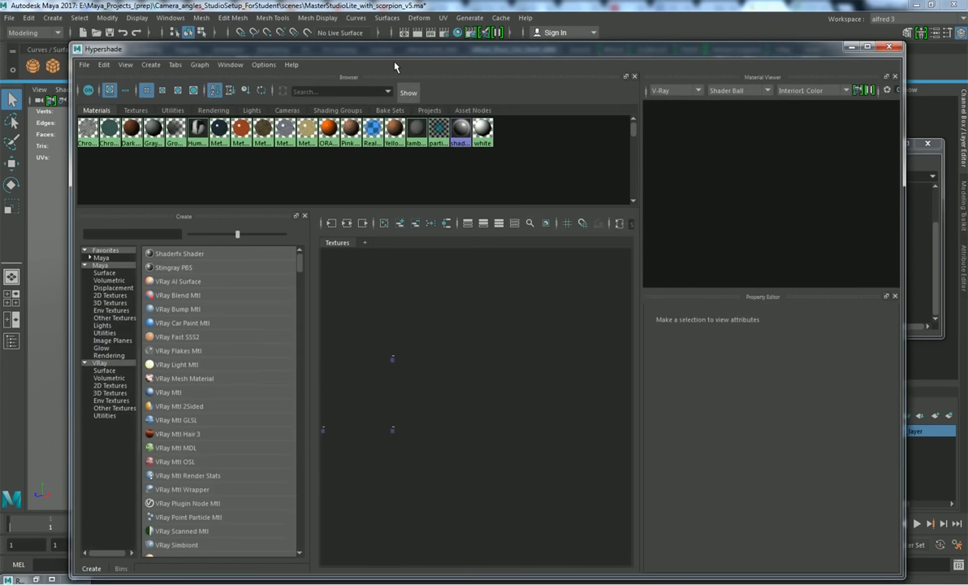
{"action": "mouse_move", "coordinate": [424, 56]}
{"action": "left_mouse_down"}
{"action": "mouse_move", "coordinate": [410, 38]}
{"action": "mouse_move", "coordinate": [422, 38]}
{"action": "left_mouse_up"}
{"action": "left_click", "coordinate": [135, 94]}
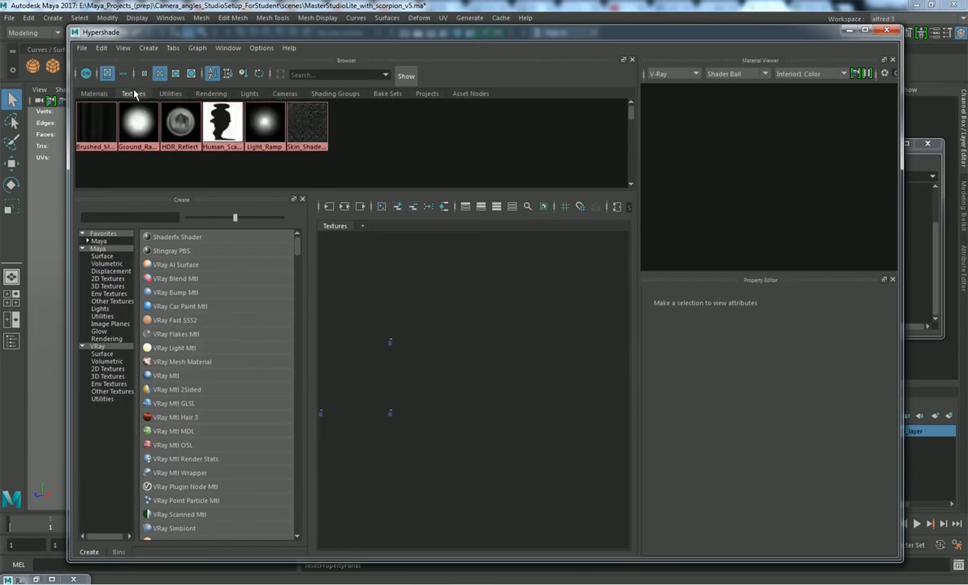
{"action": "left_click", "coordinate": [180, 122]}
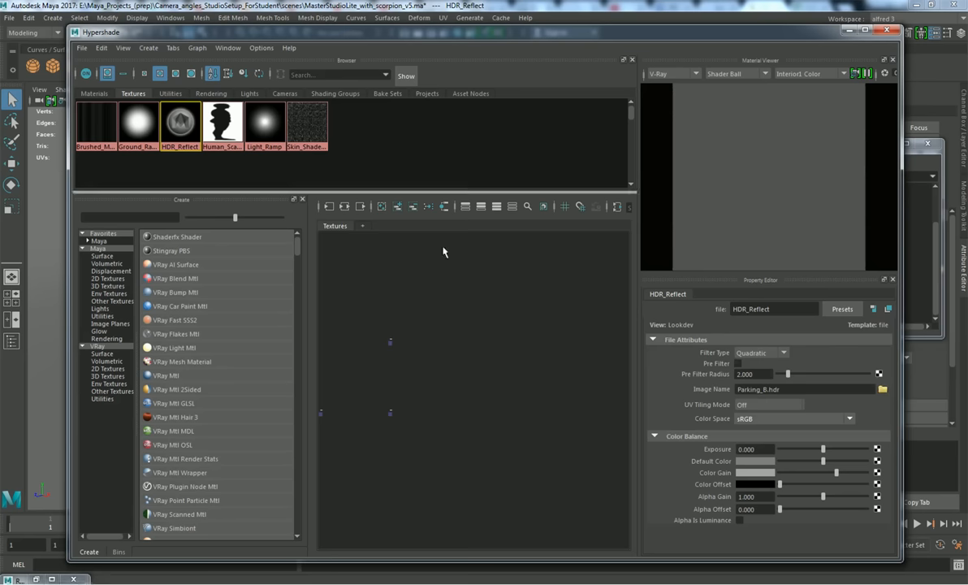
{"action": "left_click", "coordinate": [210, 127]}
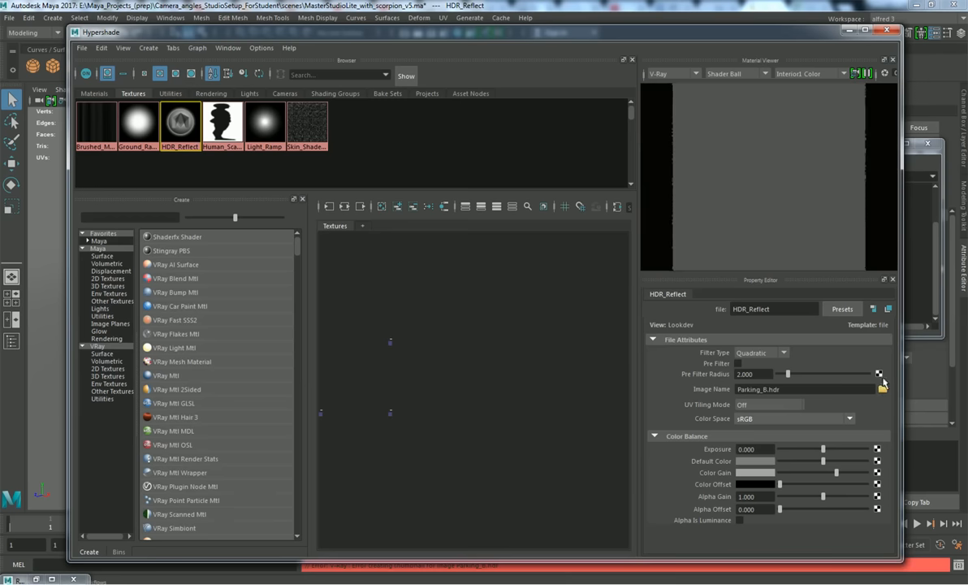
{"action": "left_click", "coordinate": [881, 390]}
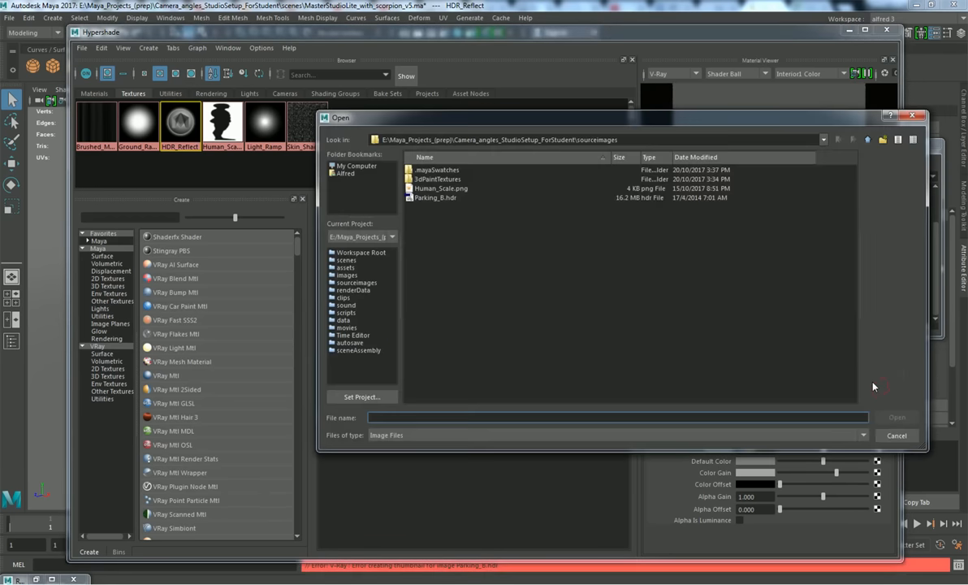
{"action": "double_click", "coordinate": [439, 198]}
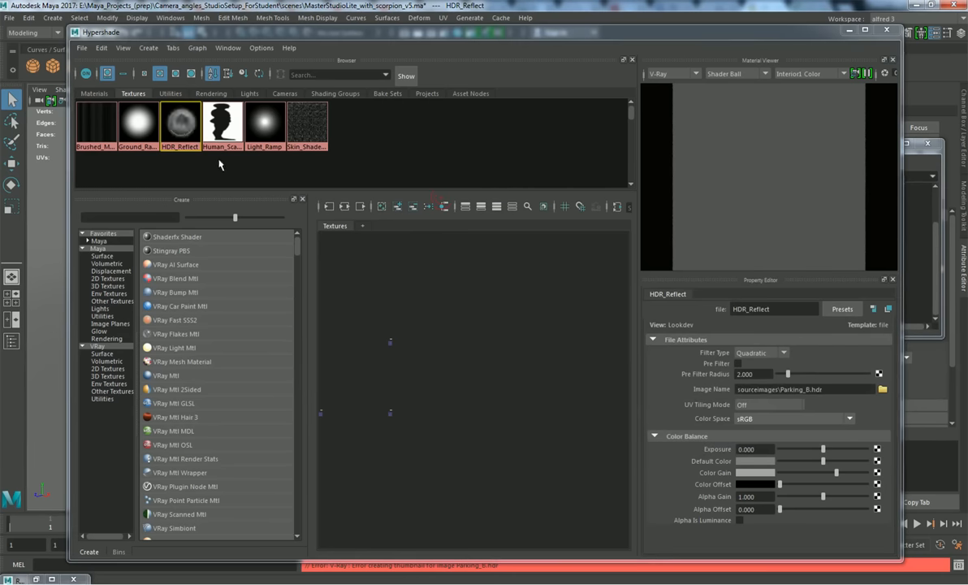
- Check the Human_Scale and HDR_Reflect textures, return to the materials listing and minimize the Hypershade
{"action": "left_click", "coordinate": [224, 129]}
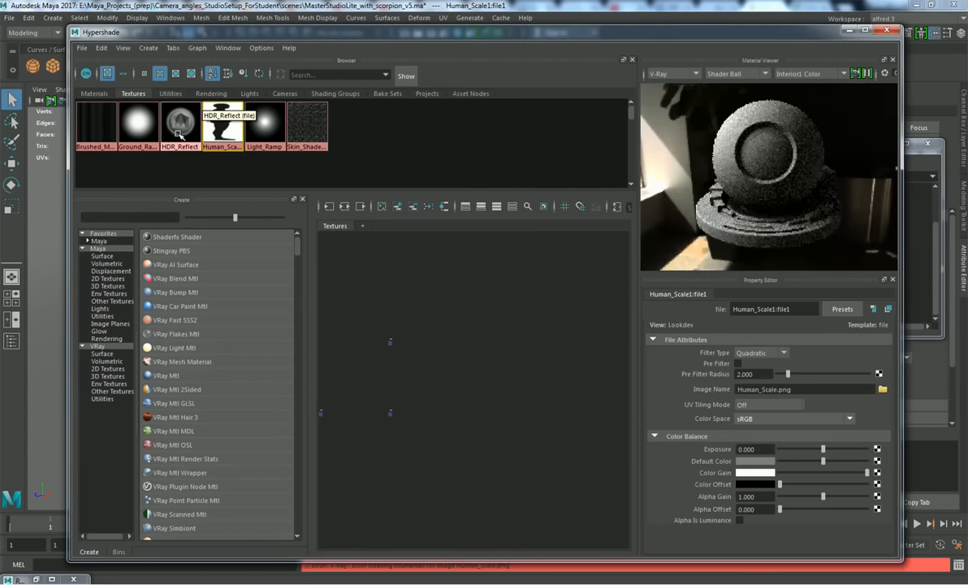
{"action": "left_click", "coordinate": [178, 130]}
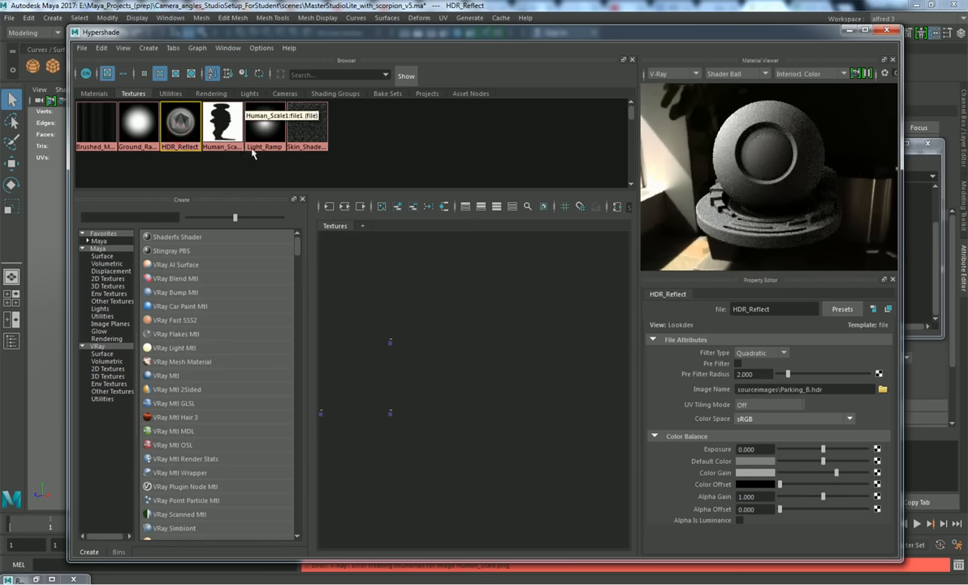
{"action": "left_click", "coordinate": [763, 74]}
{"action": "left_click", "coordinate": [723, 86]}
{"action": "left_click", "coordinate": [223, 123]}
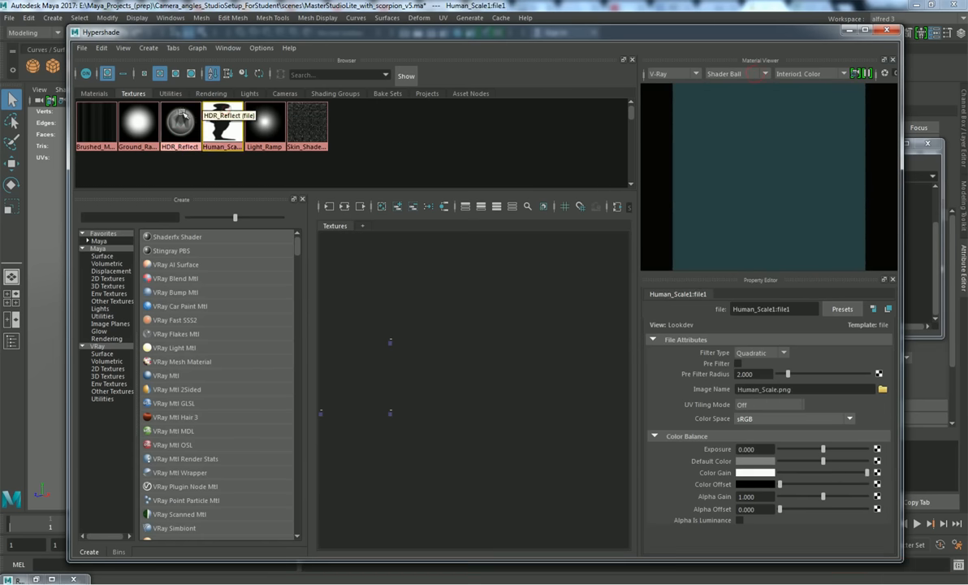
{"action": "left_click", "coordinate": [181, 123]}
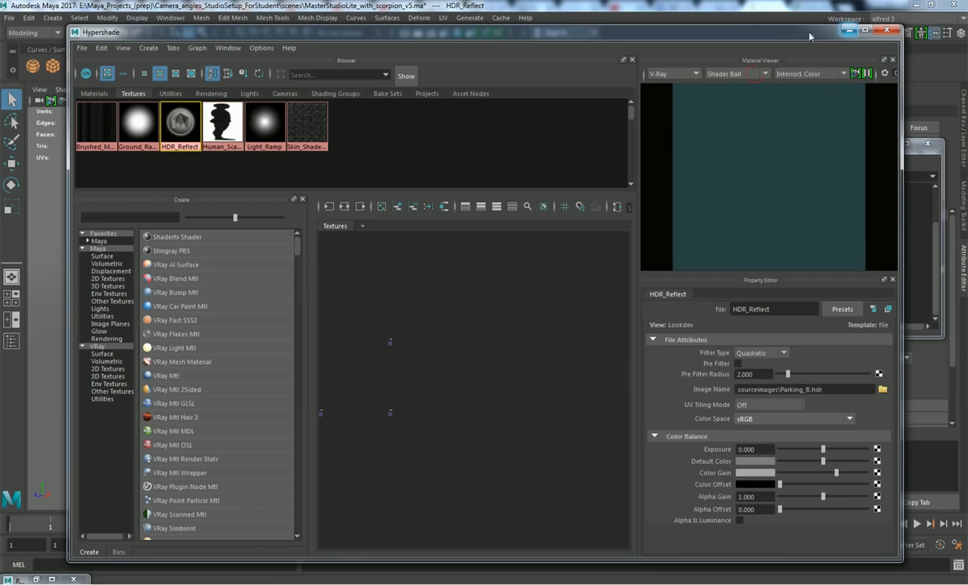
{"action": "left_click", "coordinate": [97, 93]}
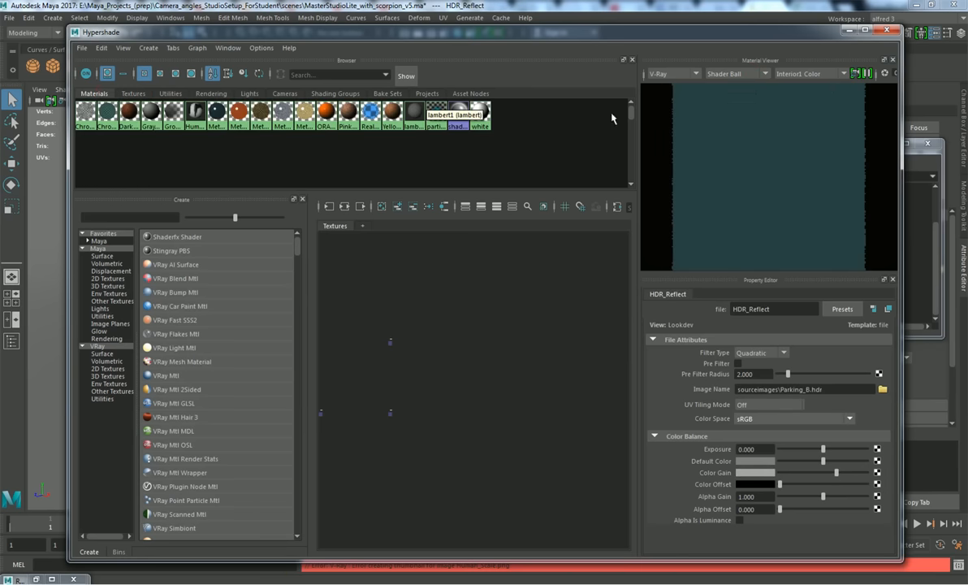
{"action": "left_click", "coordinate": [850, 31]}
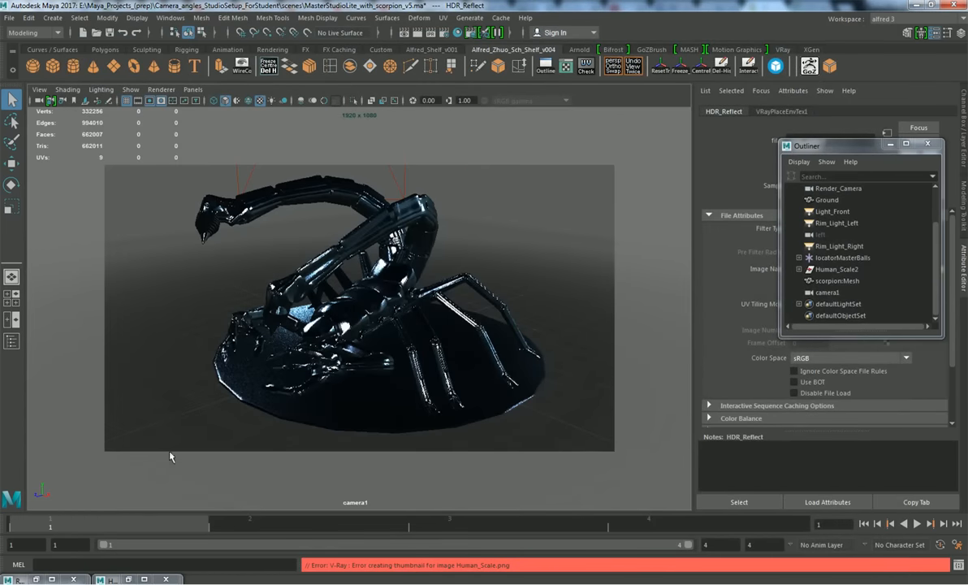
- Return the timeline to frame 1 and save the scene under the new name MasterStudioLite_with_scorpion_v6.ma
{"action": "left_click_drag", "start_coordinate": [158, 522], "coordinate": [106, 521]}
{"action": "left_click", "coordinate": [9, 17]}
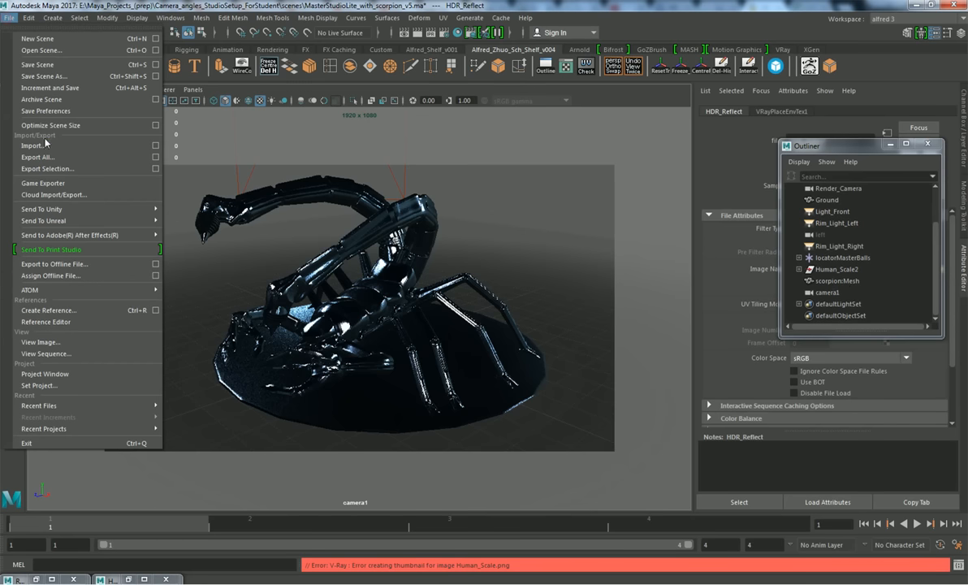
{"action": "left_click", "coordinate": [68, 77]}
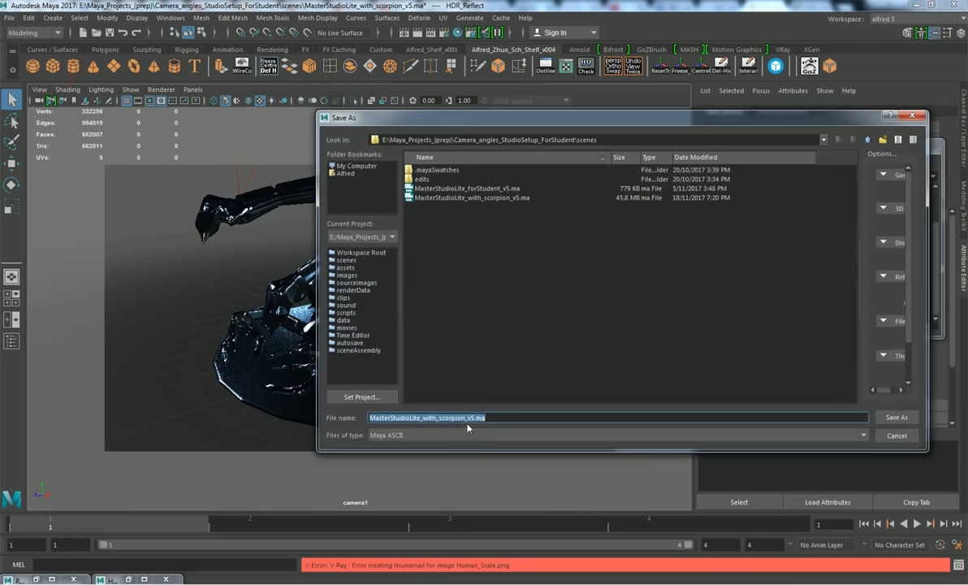
{"action": "left_click", "coordinate": [475, 418]}
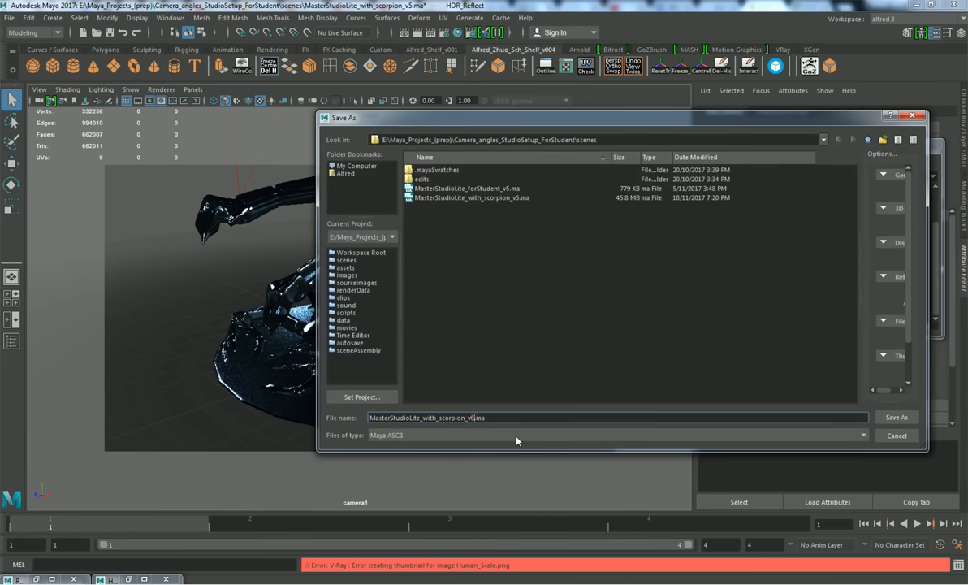
{"action": "key", "text": "Return"}
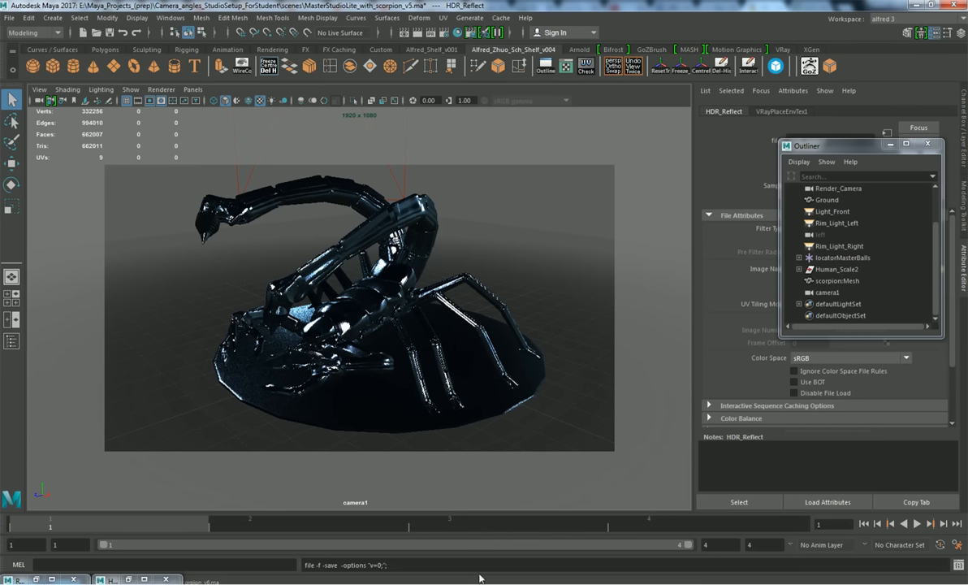
- Switch to Windows Explorer and open the Camera_angles_StudioSetup_ForStudent folder inside Maya_Projects_(prep) on drive E
{"action": "left_click", "coordinate": [428, 536]}
{"action": "left_click", "coordinate": [486, 229]}
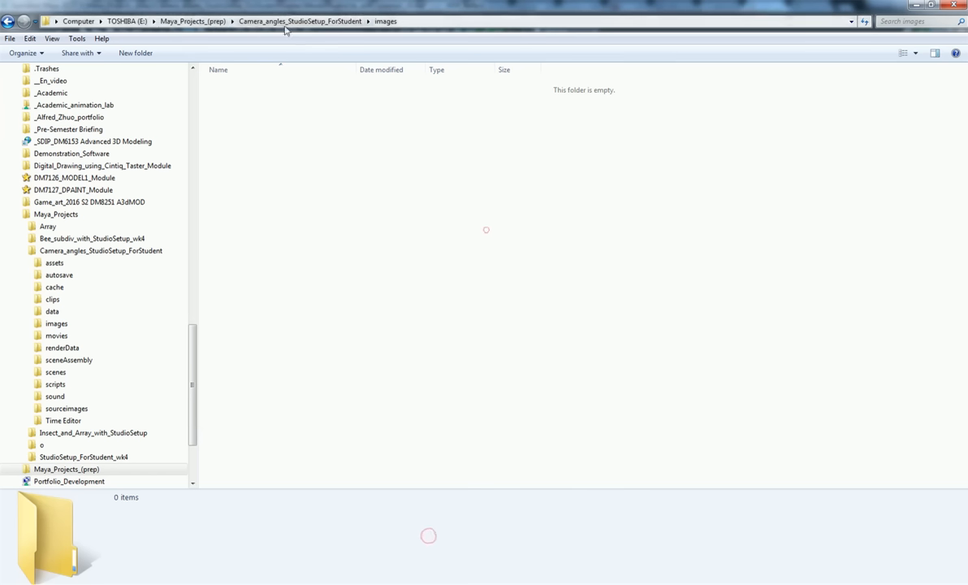
{"action": "left_click", "coordinate": [141, 24]}
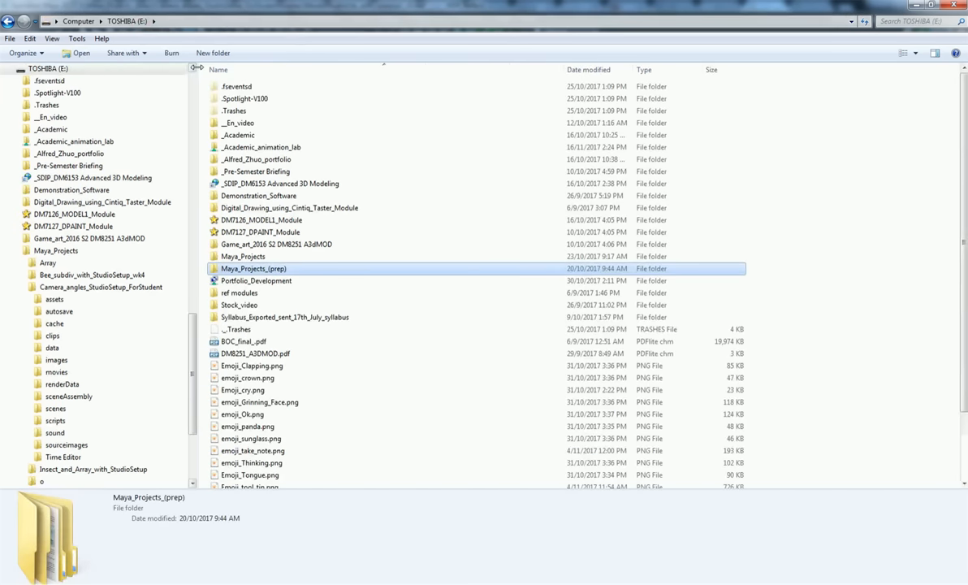
{"action": "double_click", "coordinate": [259, 268]}
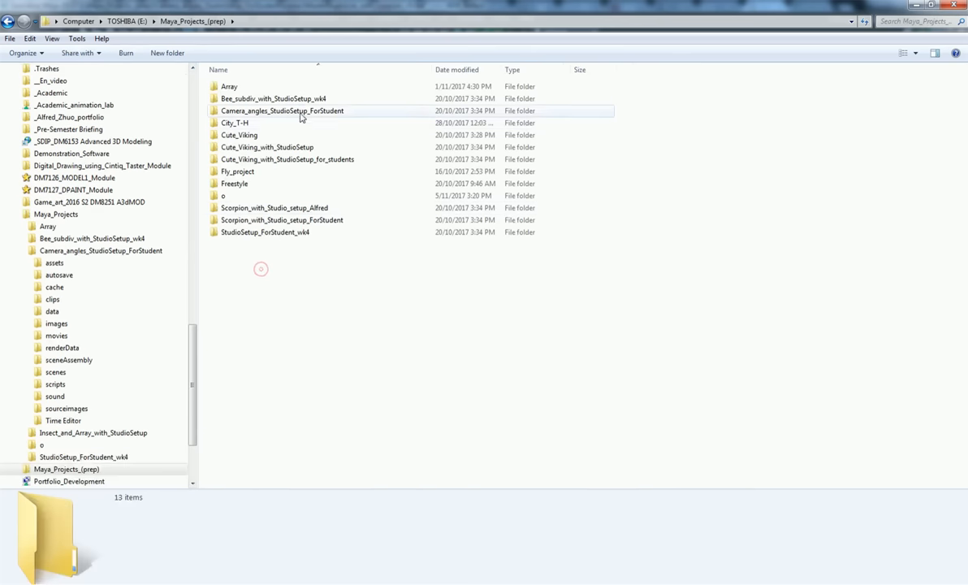
{"action": "double_click", "coordinate": [262, 113]}
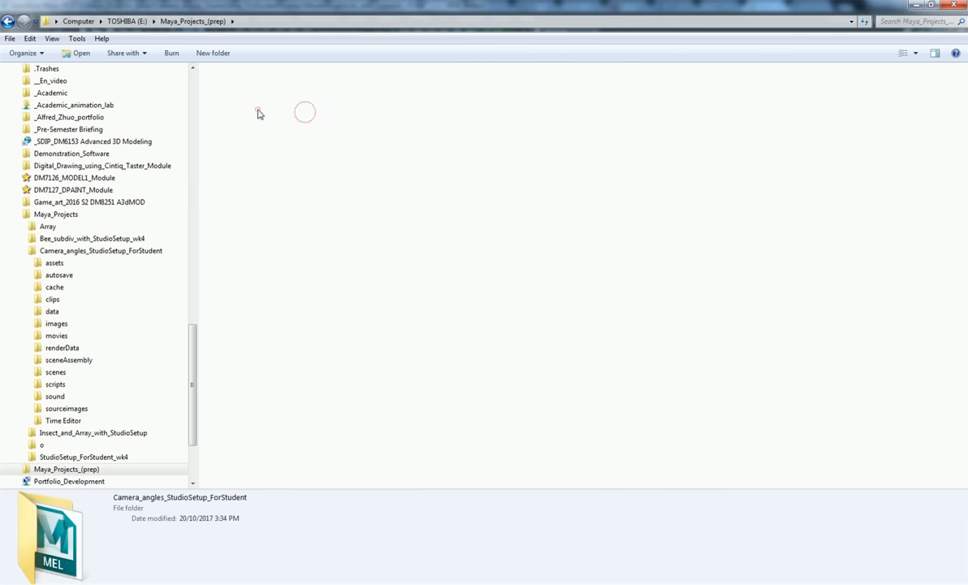
- Look over the project's subfolders and workspace.mel, and open the images folder
{"action": "left_click_drag", "start_coordinate": [272, 148], "coordinate": [265, 78]}
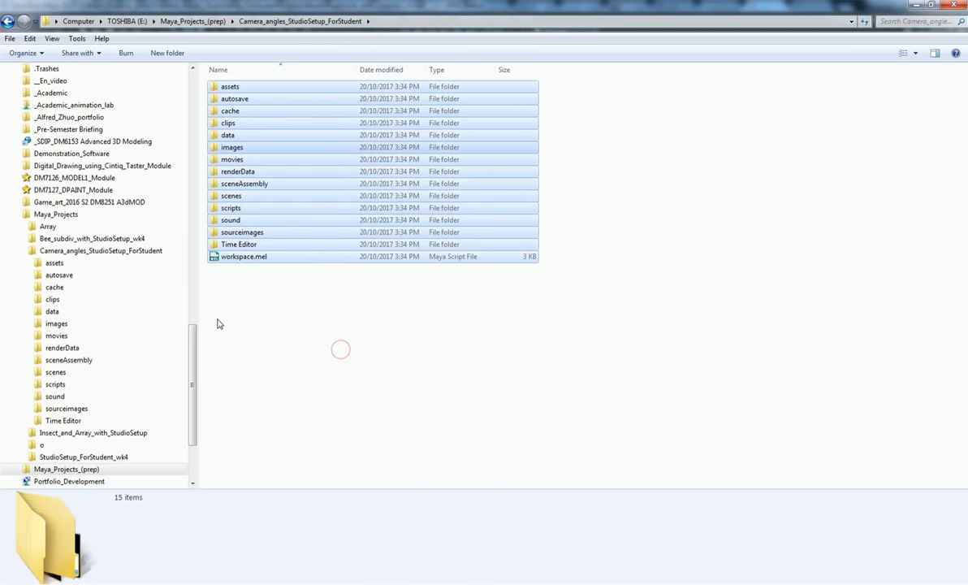
{"action": "left_click", "coordinate": [309, 255]}
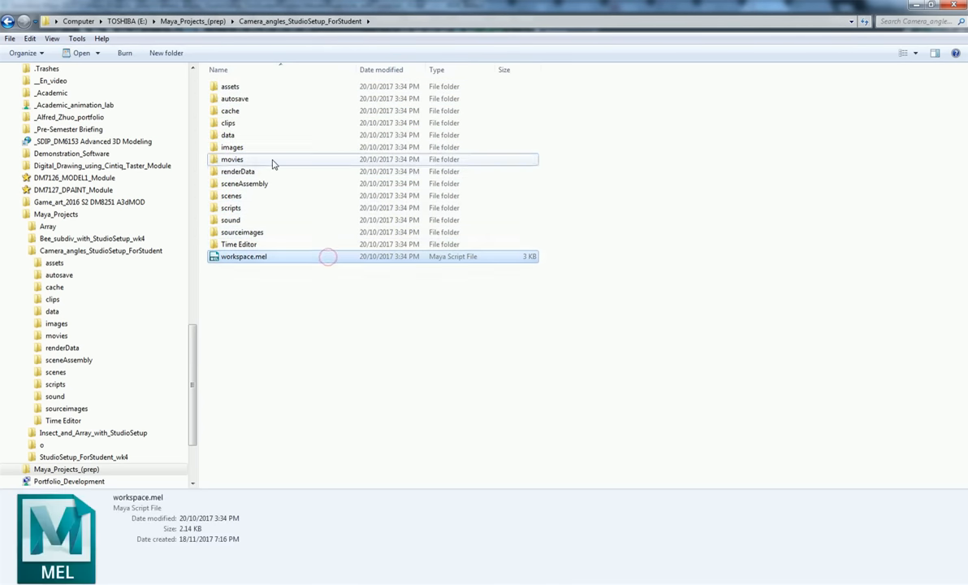
{"action": "left_click", "coordinate": [263, 160]}
{"action": "left_click", "coordinate": [261, 150]}
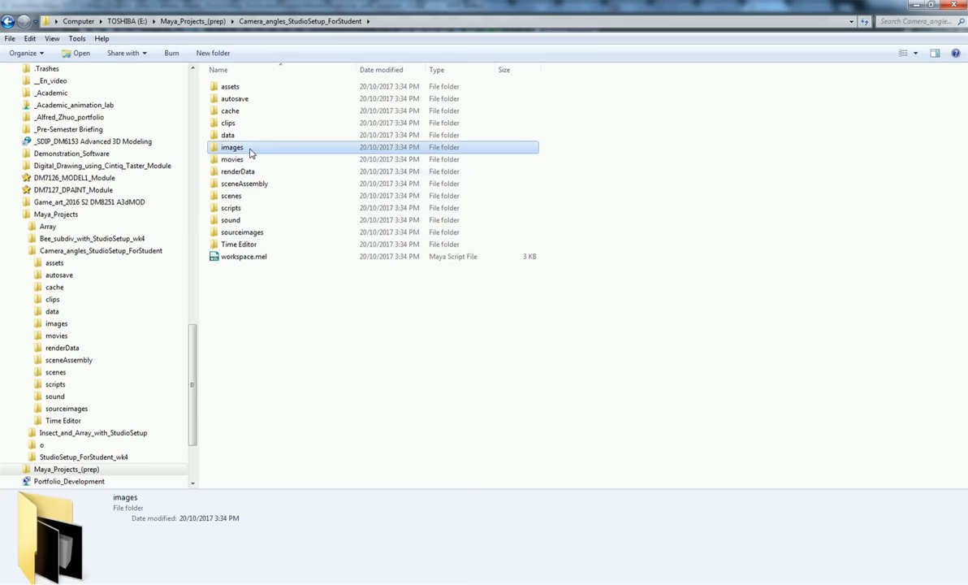
{"action": "double_click", "coordinate": [255, 148]}
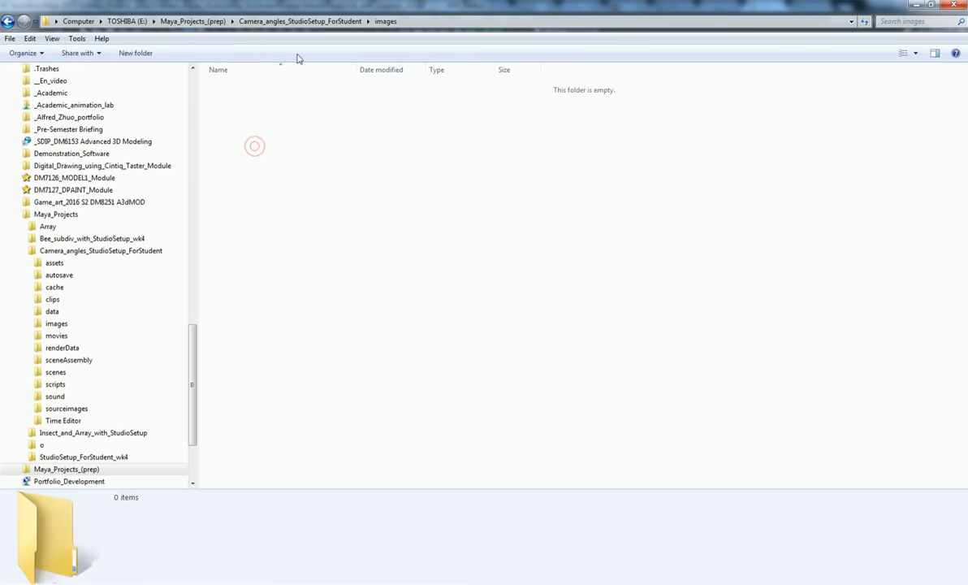
- Go back to the project folder, review its full contents, look inside images again and minimize Explorer to return to Maya
{"action": "left_click", "coordinate": [332, 23]}
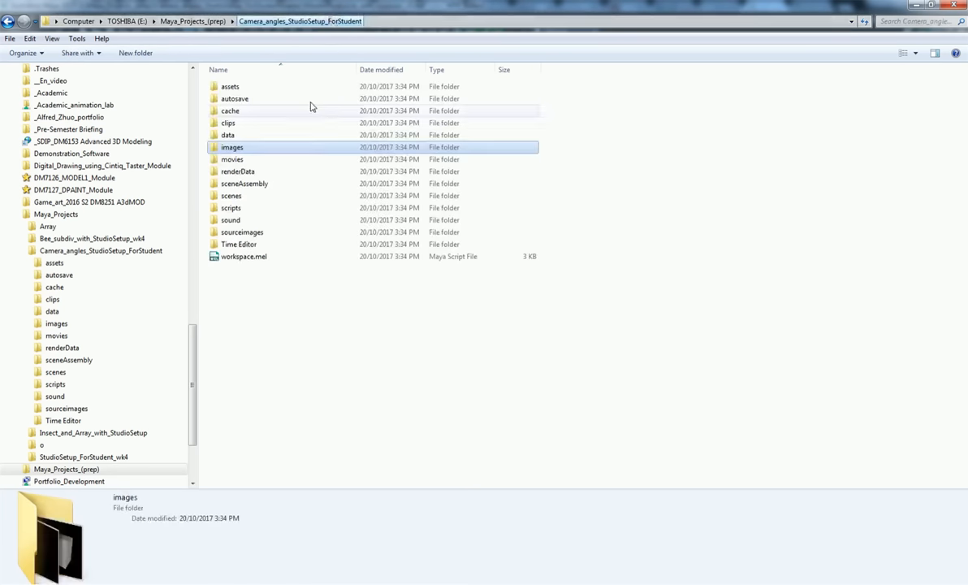
{"action": "left_click_drag", "start_coordinate": [339, 312], "coordinate": [250, 38]}
{"action": "left_click_drag", "start_coordinate": [339, 313], "coordinate": [289, 41]}
{"action": "left_click", "coordinate": [461, 333]}
{"action": "left_click_drag", "start_coordinate": [512, 315], "coordinate": [385, 303]}
{"action": "left_click", "coordinate": [431, 367]}
{"action": "left_click_drag", "start_coordinate": [435, 351], "coordinate": [300, 143]}
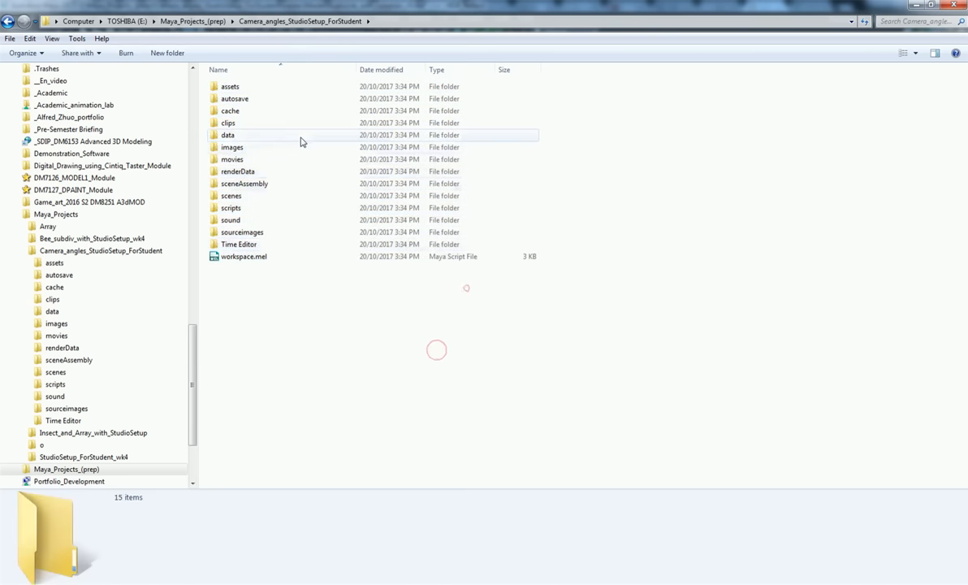
{"action": "double_click", "coordinate": [289, 151]}
{"action": "left_click", "coordinate": [343, 151]}
{"action": "left_click", "coordinate": [917, 6]}
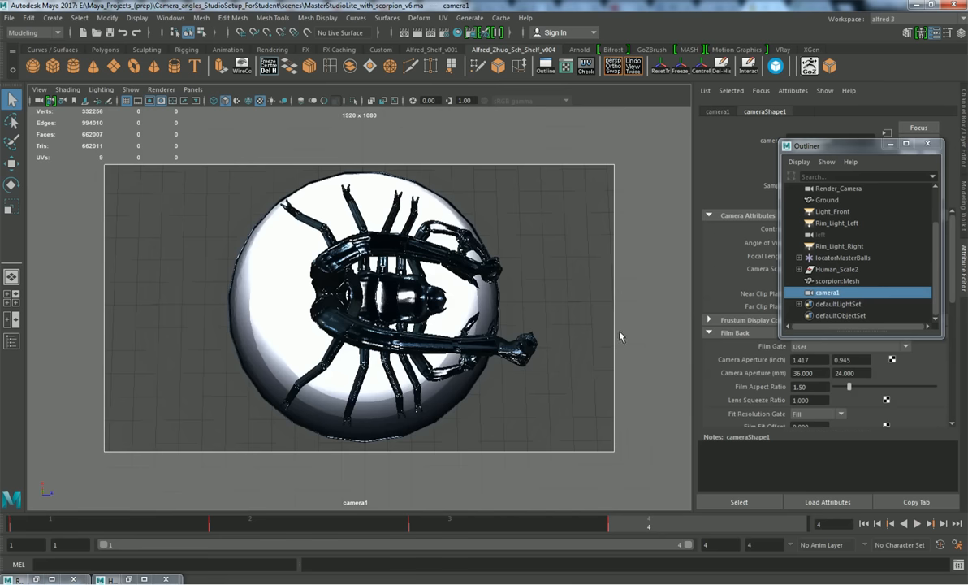
- Play back the keyed camera1 views, stop the playback and scrub the timeline to frame 1
{"action": "key", "text": "alt+v"}
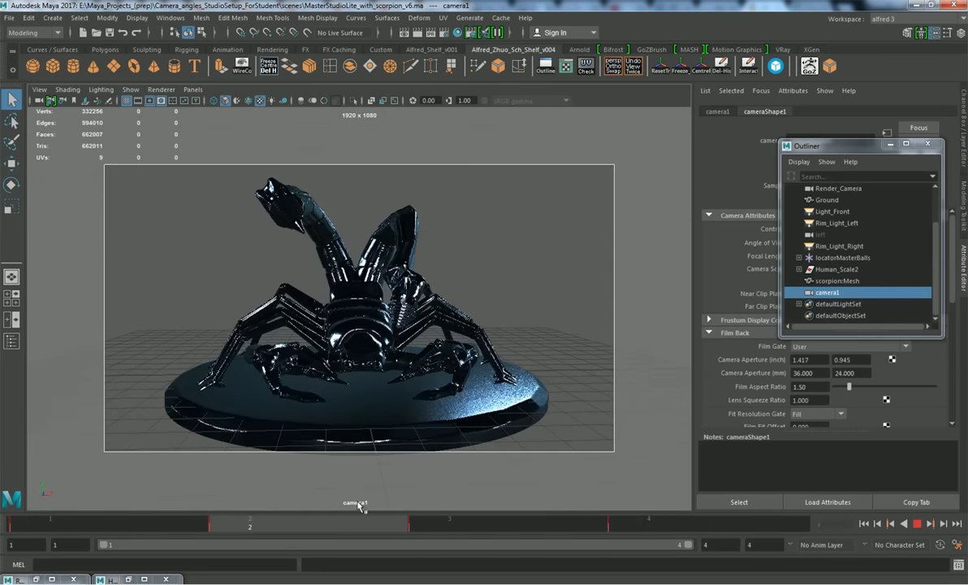
{"action": "left_click_drag", "start_coordinate": [159, 529], "coordinate": [268, 490]}
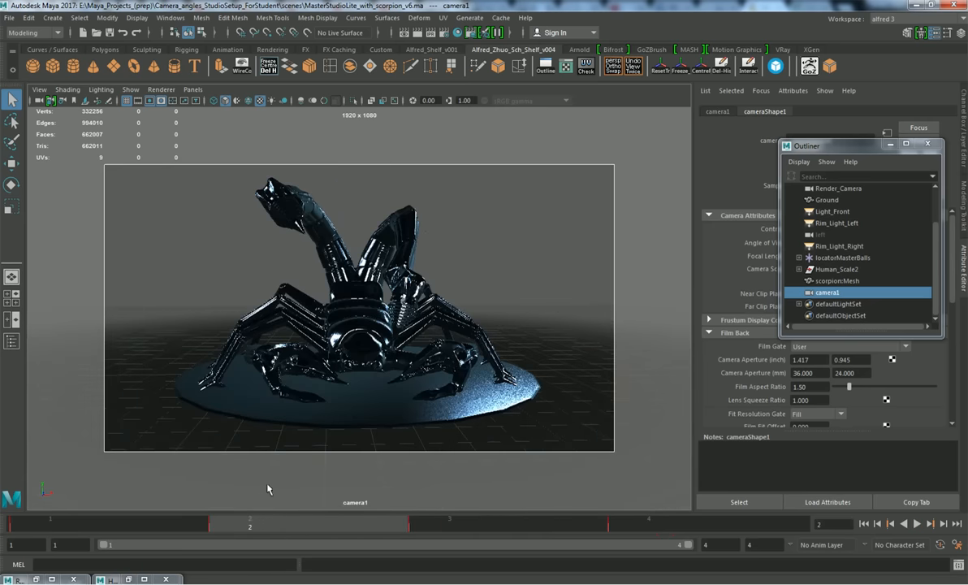
{"action": "left_click", "coordinate": [155, 531]}
{"action": "mouse_move", "coordinate": [324, 529]}
{"action": "left_mouse_down"}
{"action": "mouse_move", "coordinate": [714, 539]}
{"action": "mouse_move", "coordinate": [92, 526]}
{"action": "mouse_move", "coordinate": [525, 532]}
{"action": "mouse_move", "coordinate": [122, 529]}
{"action": "left_mouse_up"}
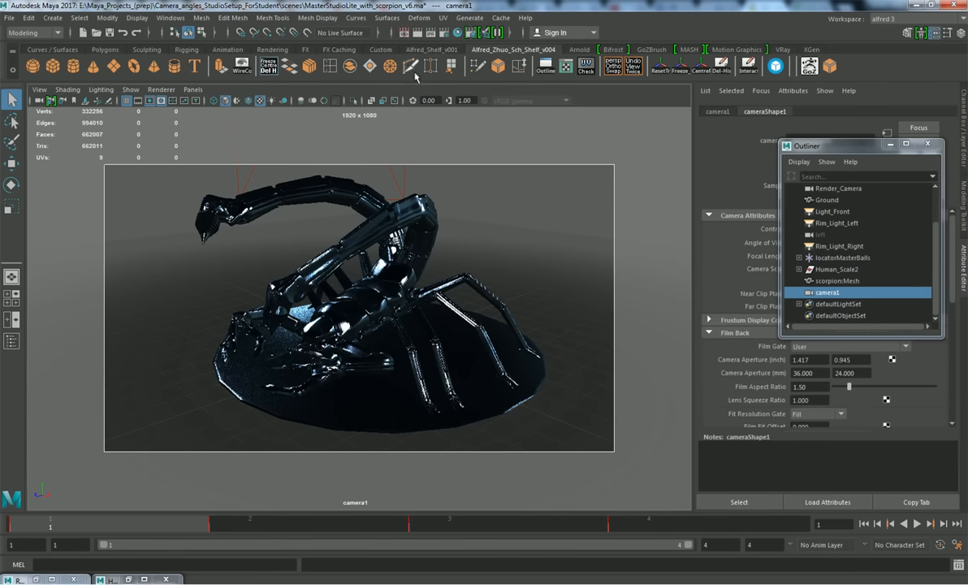
- Open the Render View, set the test resolution to 50% Settings (960x540), start a test render and close the frame buffer
{"action": "left_click", "coordinate": [36, 580]}
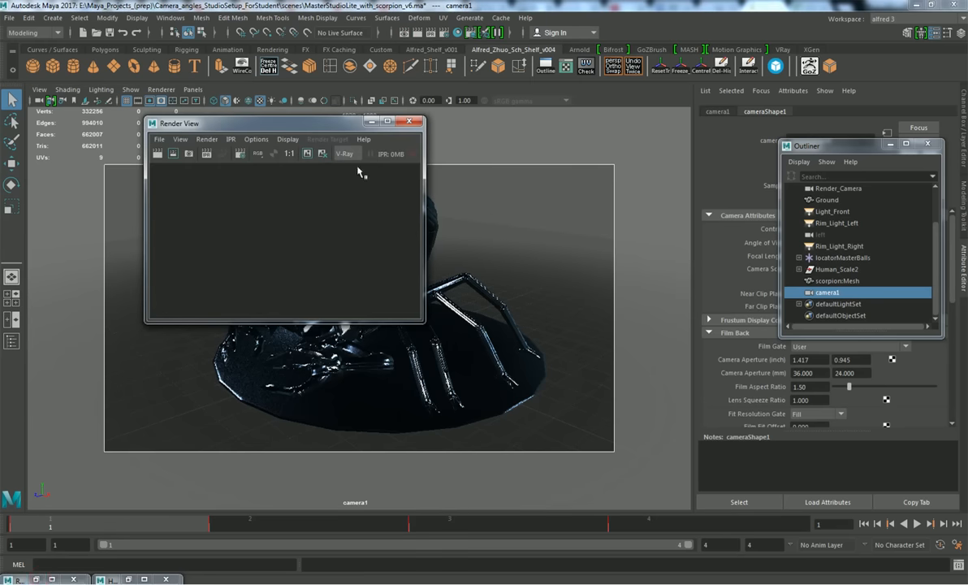
{"action": "left_click_drag", "start_coordinate": [273, 123], "coordinate": [437, 168]}
{"action": "left_click", "coordinate": [420, 185]}
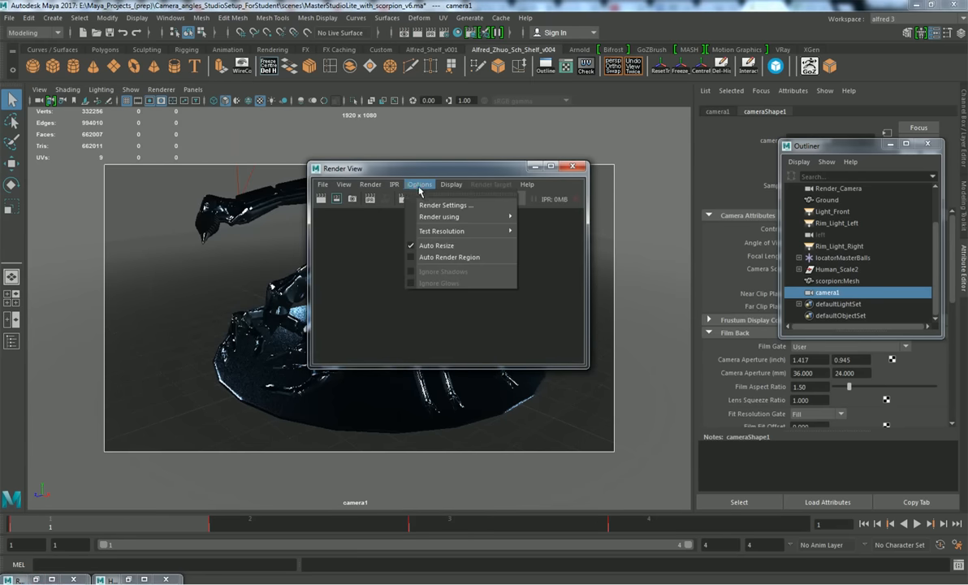
{"action": "mouse_move", "coordinate": [426, 232]}
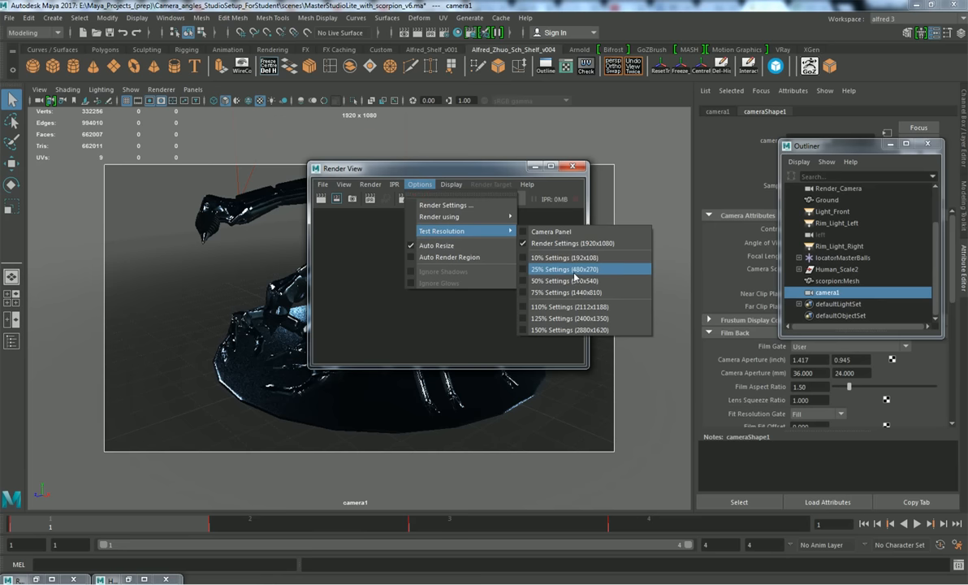
{"action": "left_click", "coordinate": [525, 270]}
{"action": "left_click", "coordinate": [420, 185]}
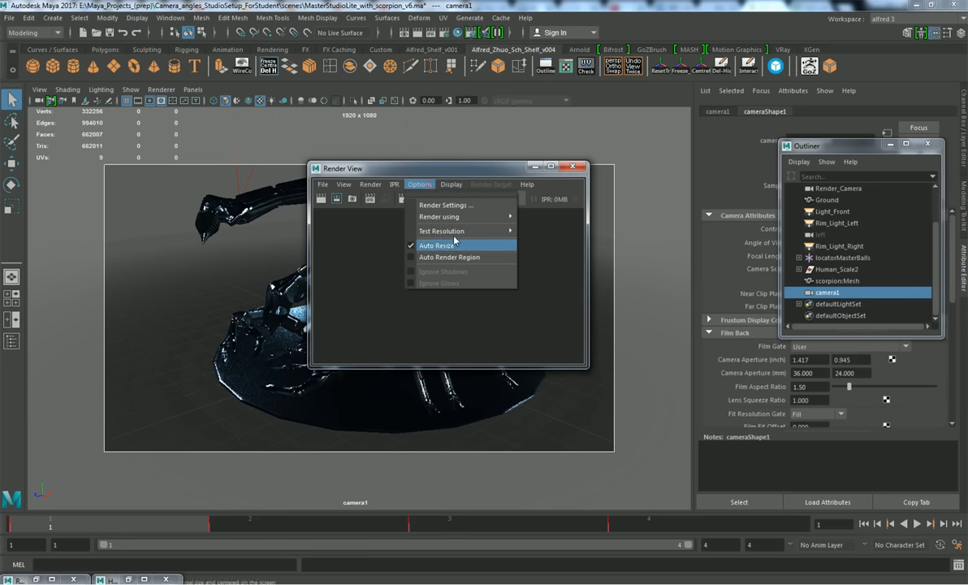
{"action": "mouse_move", "coordinate": [455, 231]}
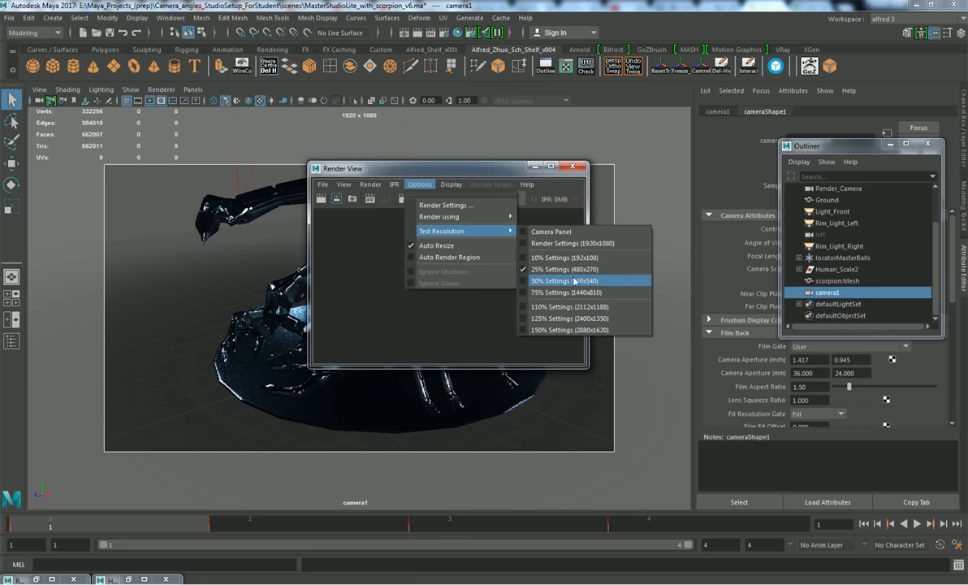
{"action": "left_click", "coordinate": [565, 281]}
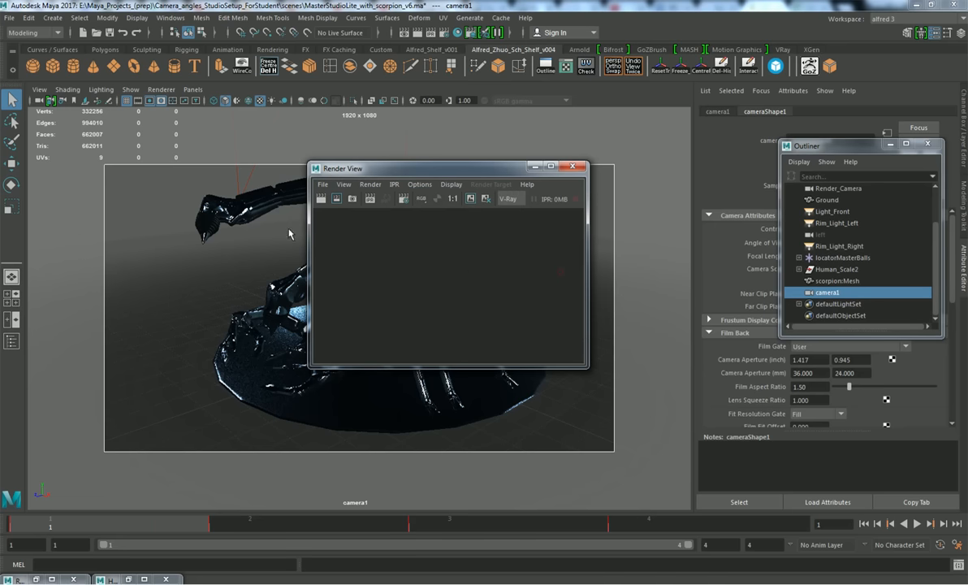
{"action": "left_click", "coordinate": [320, 199]}
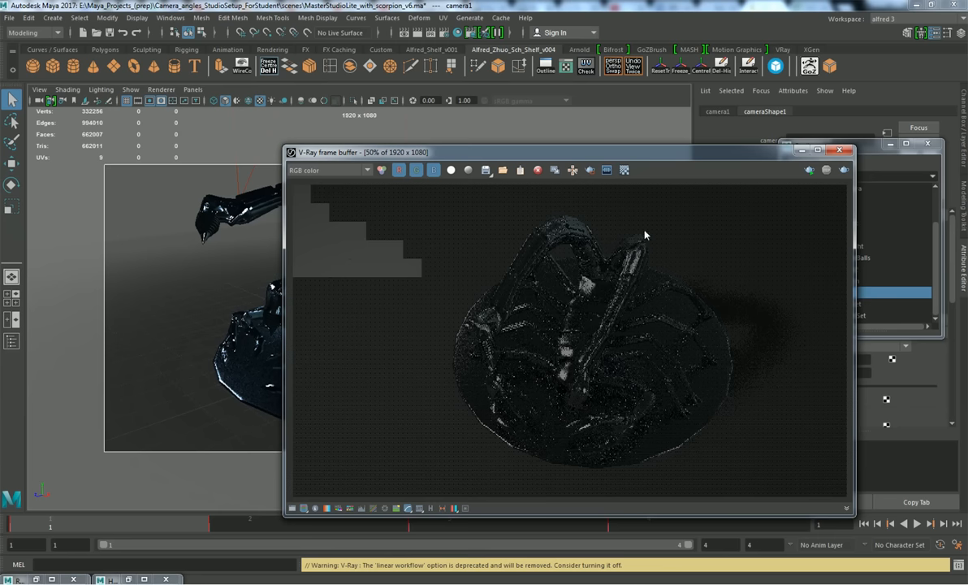
{"action": "left_click", "coordinate": [842, 151]}
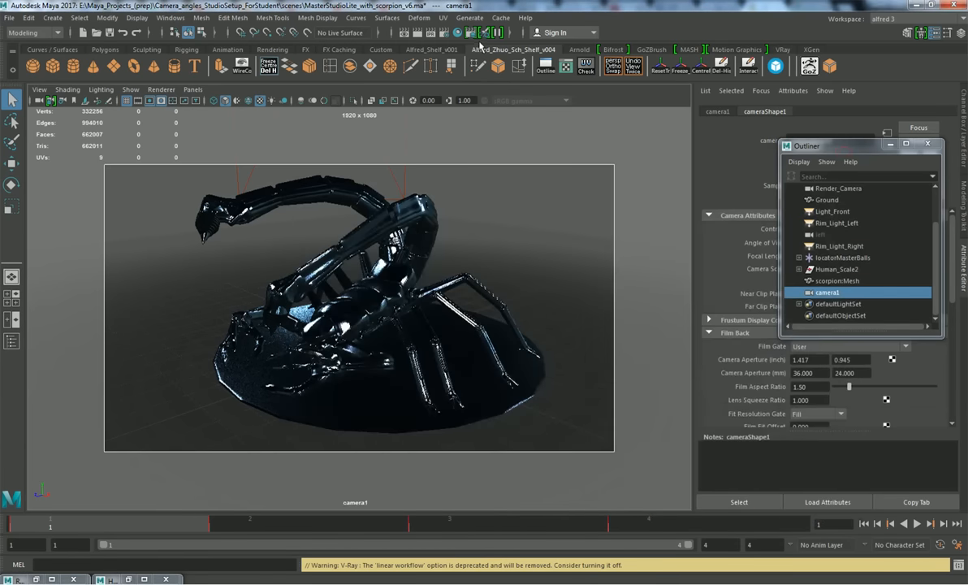
- Render camera1 as a test from the Render View, stop the render and close the V-Ray frame buffer
{"action": "left_click", "coordinate": [403, 33]}
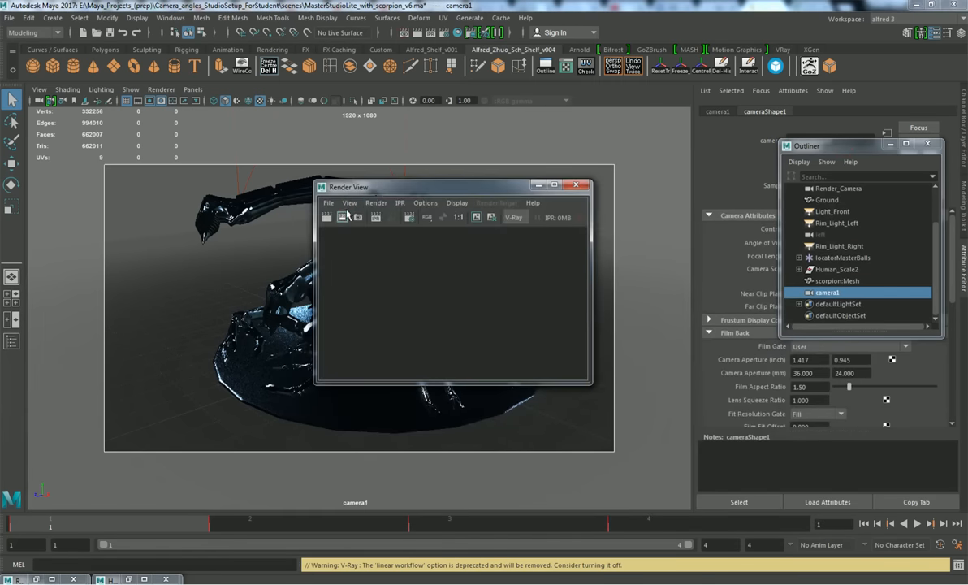
{"action": "left_click", "coordinate": [376, 202]}
{"action": "mouse_move", "coordinate": [405, 265]}
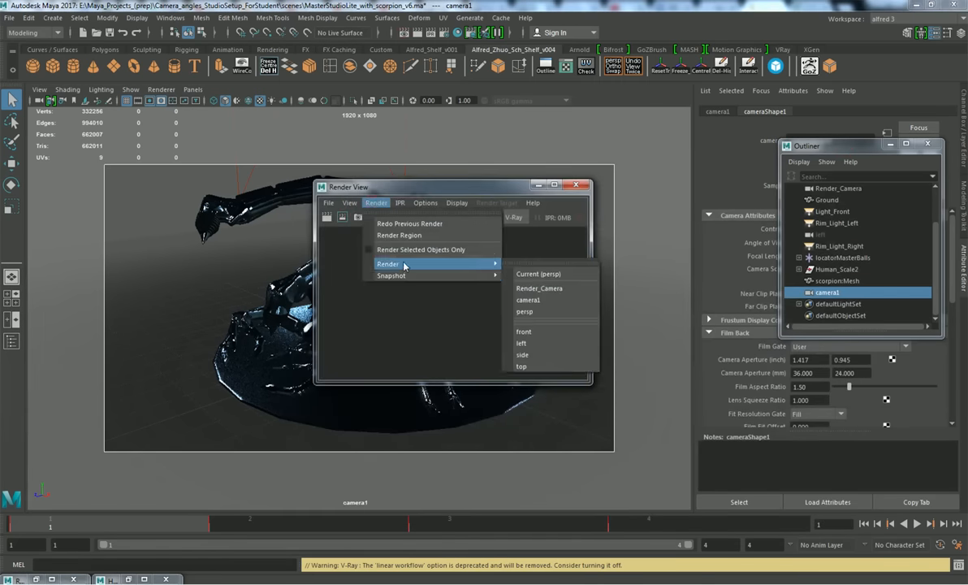
{"action": "left_click", "coordinate": [540, 299]}
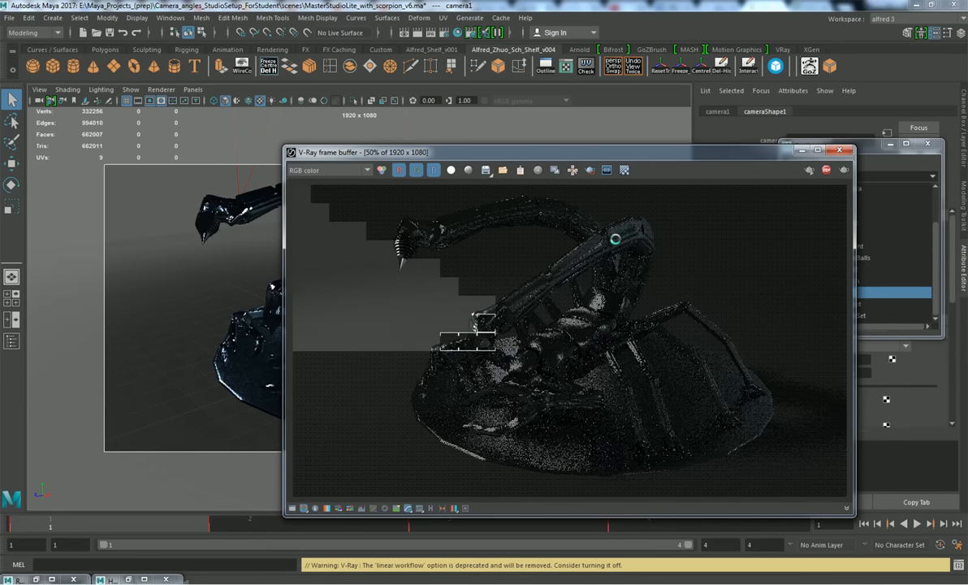
{"action": "key", "text": "Escape"}
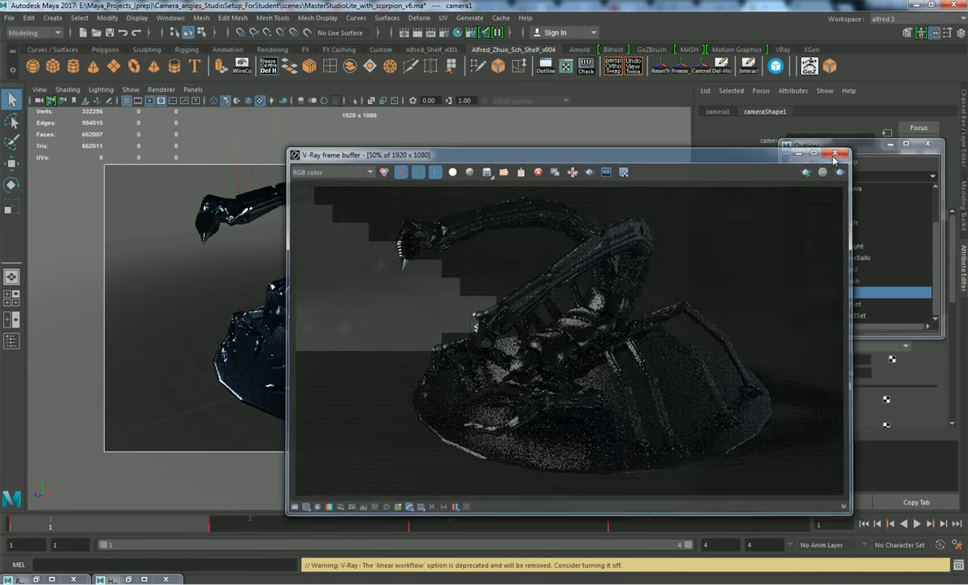
{"action": "left_click", "coordinate": [839, 150]}
- Reopen the Render View and set the test resolution to Render Settings (1920x1080), rechecking the chosen option
{"action": "left_click", "coordinate": [405, 35]}
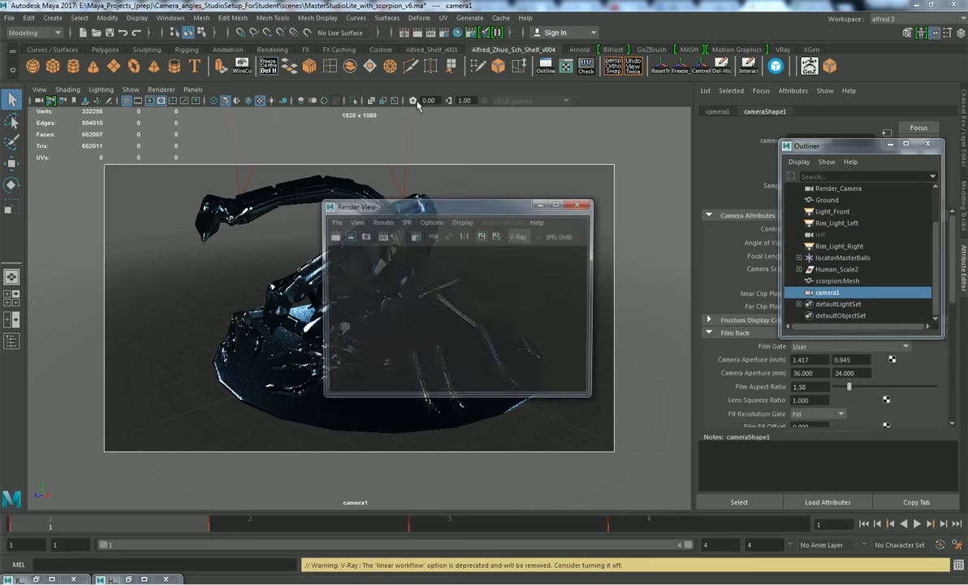
{"action": "left_click", "coordinate": [381, 221]}
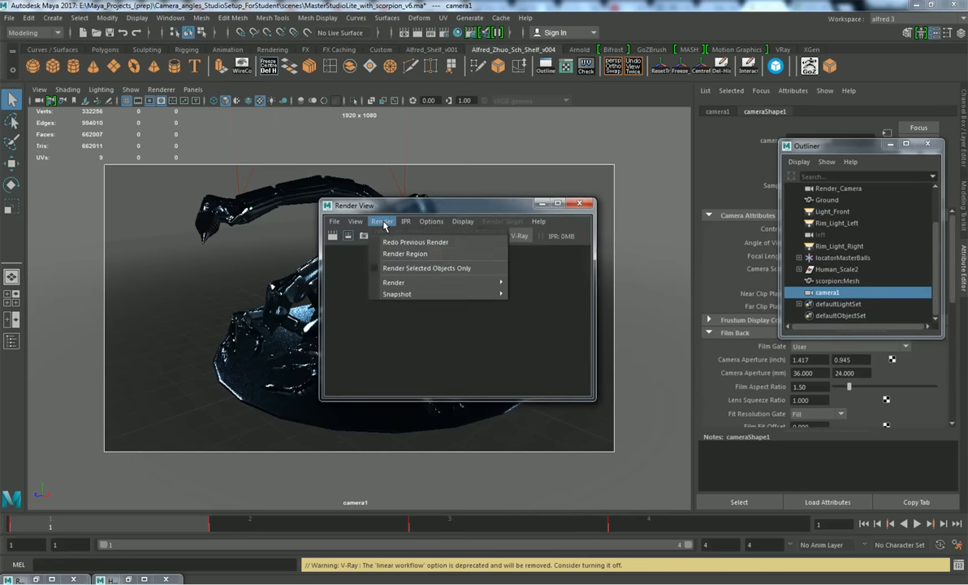
{"action": "left_click", "coordinate": [431, 221]}
{"action": "mouse_move", "coordinate": [513, 268]}
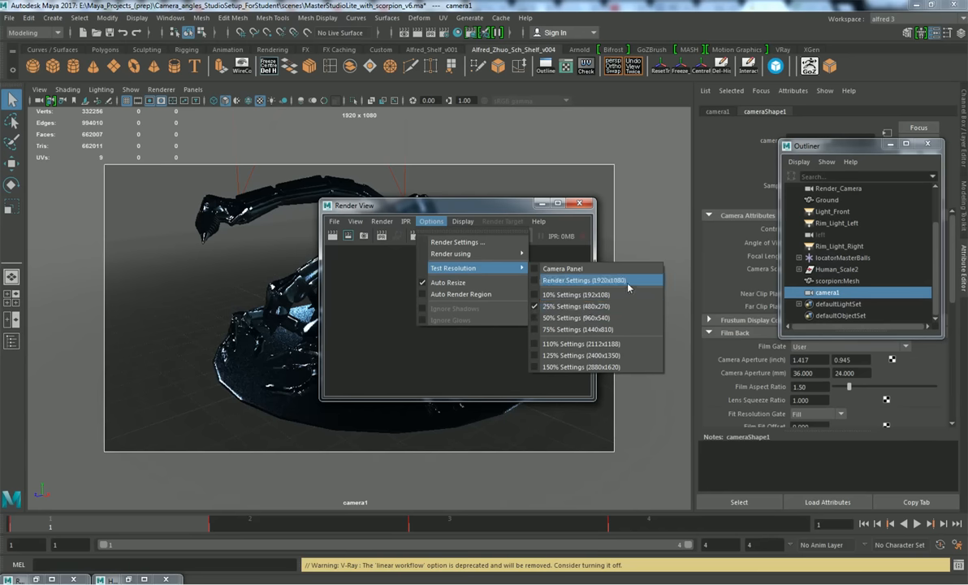
{"action": "left_click", "coordinate": [550, 281]}
{"action": "left_click", "coordinate": [427, 222]}
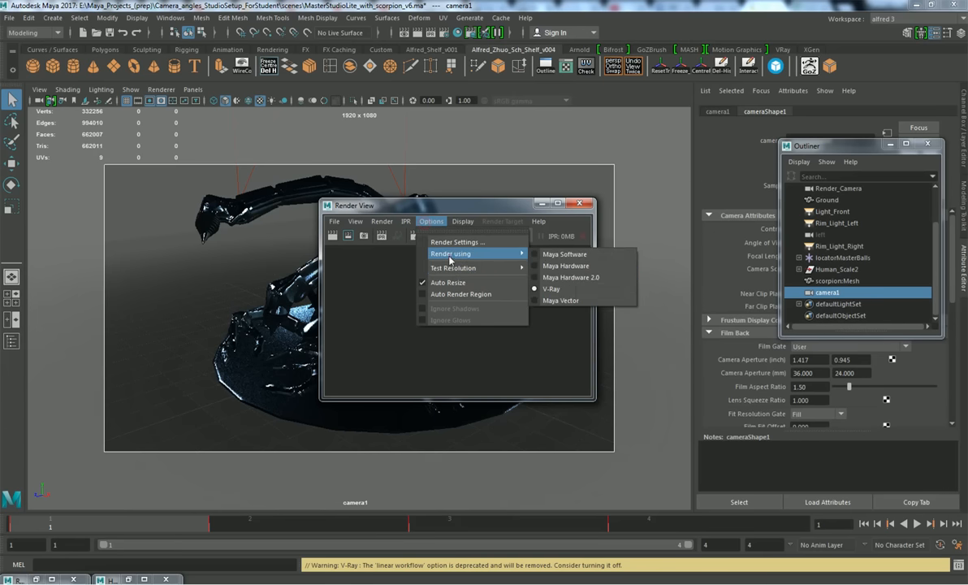
{"action": "mouse_move", "coordinate": [463, 268]}
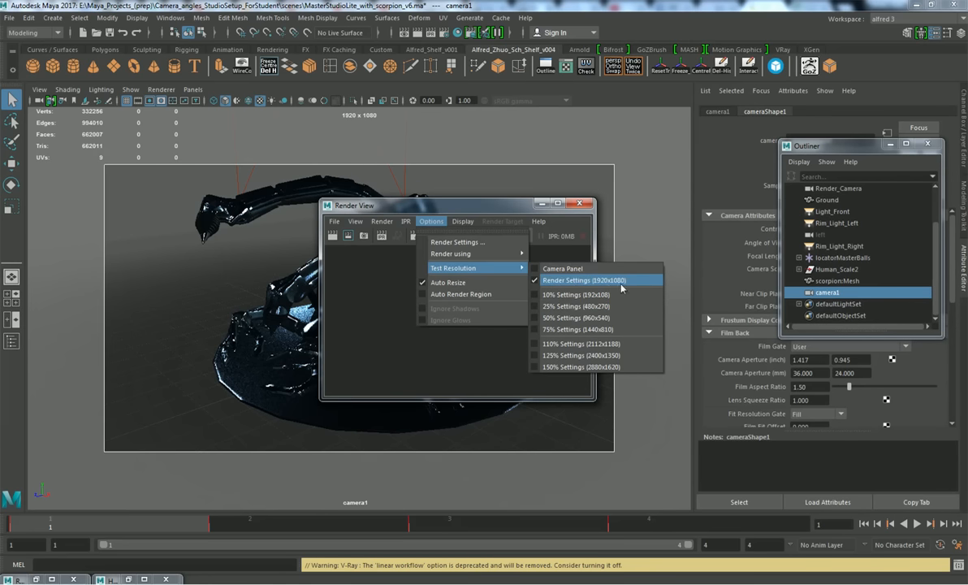
{"action": "left_click", "coordinate": [382, 221]}
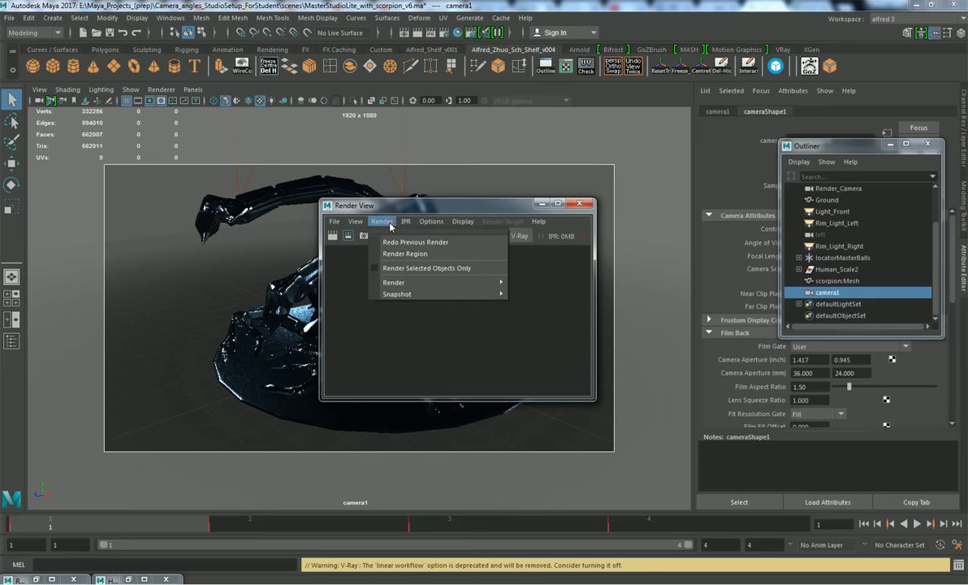
{"action": "left_click", "coordinate": [390, 226]}
{"action": "left_click", "coordinate": [390, 225]}
{"action": "left_click", "coordinate": [385, 221]}
{"action": "left_click_drag", "start_coordinate": [376, 201], "coordinate": [342, 203]}
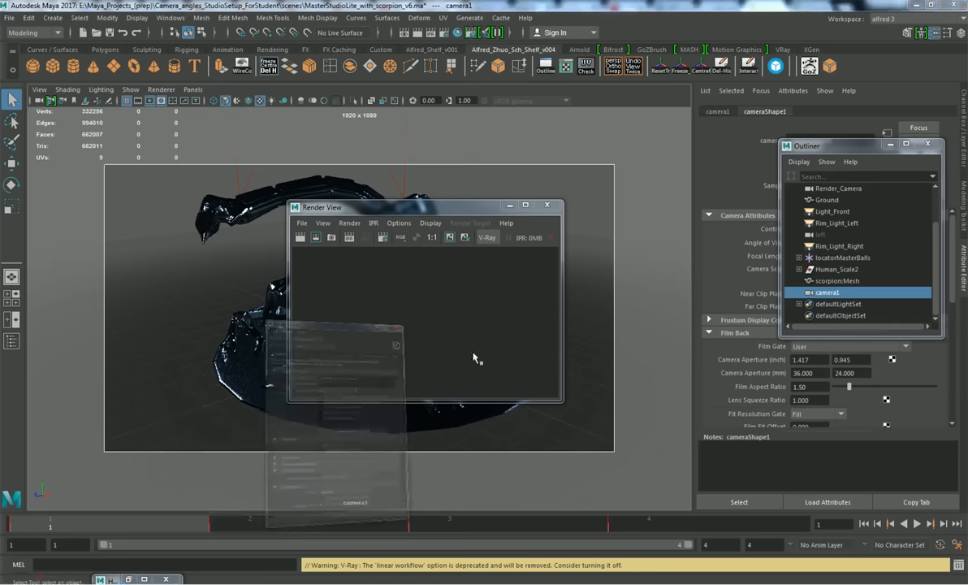
- Open the Render Settings and set the file name prefix to Robotic_Scorpion and the version label to 1
{"action": "left_click", "coordinate": [48, 578]}
{"action": "double_click", "coordinate": [600, 74]}
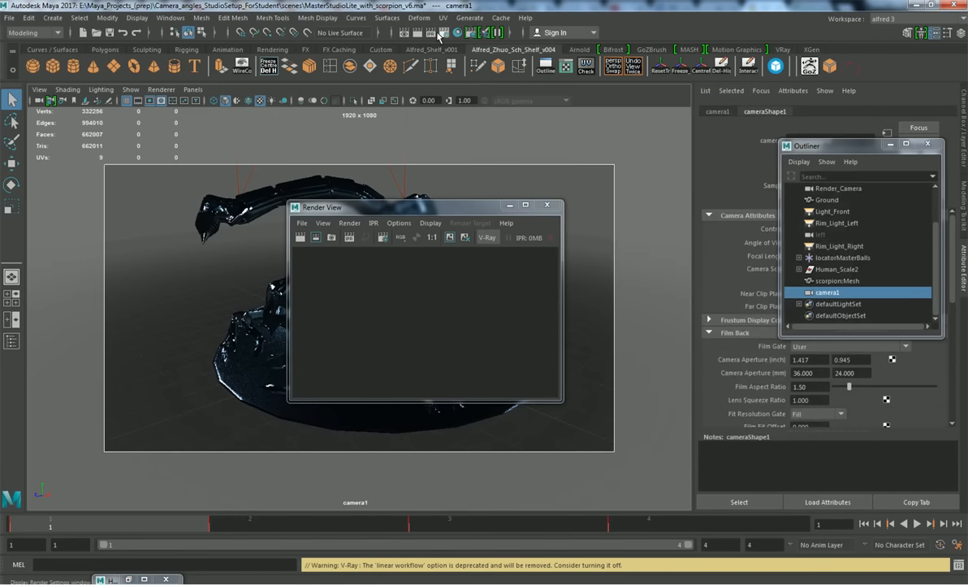
{"action": "left_click", "coordinate": [445, 33]}
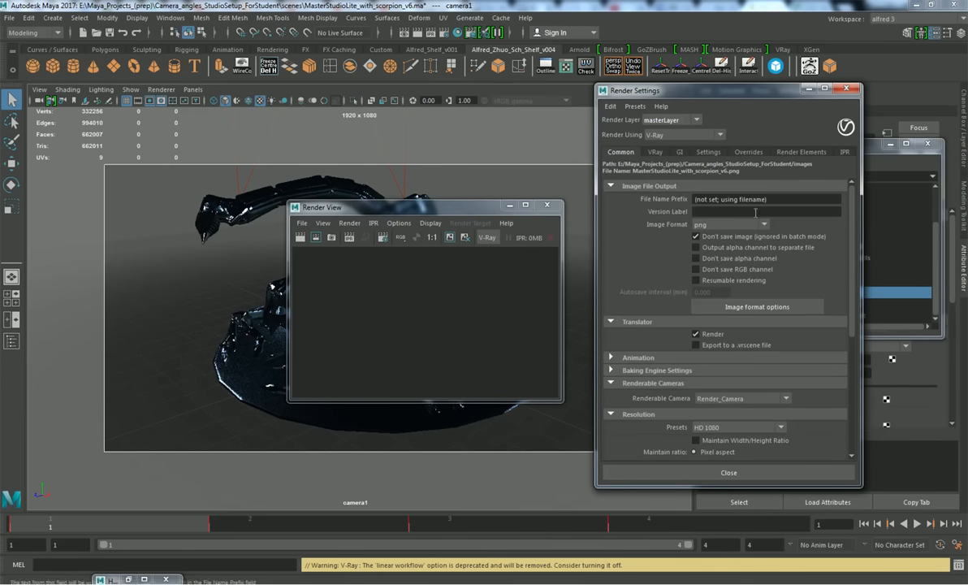
{"action": "left_click_drag", "start_coordinate": [776, 200], "coordinate": [608, 190]}
{"action": "left_click_drag", "start_coordinate": [778, 199], "coordinate": [616, 198]}
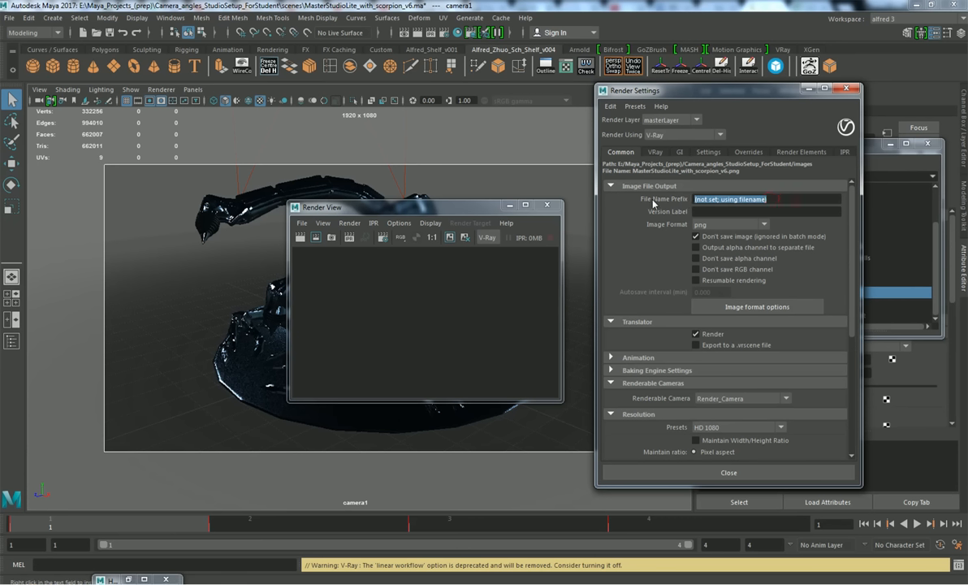
{"action": "type", "text": "Scorpion_"}
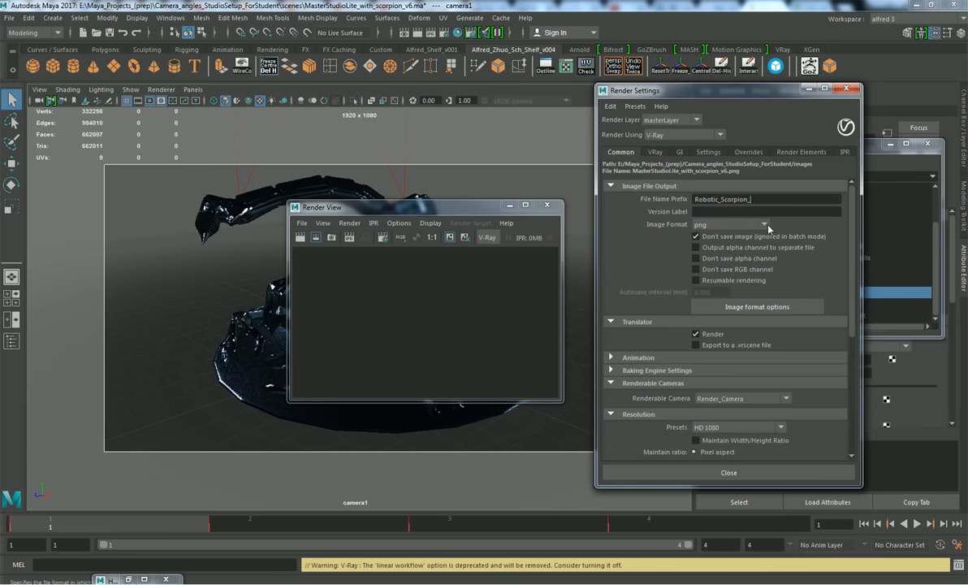
{"action": "left_click", "coordinate": [764, 200]}
{"action": "key", "text": "BackSpace"}
{"action": "left_click", "coordinate": [763, 225]}
{"action": "left_click", "coordinate": [758, 214]}
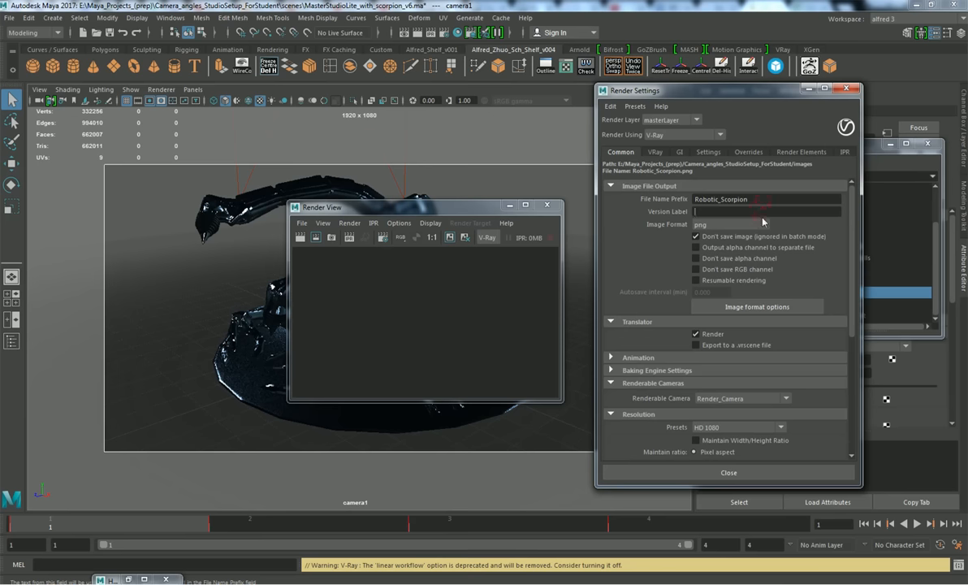
{"action": "type", "text": "1"}
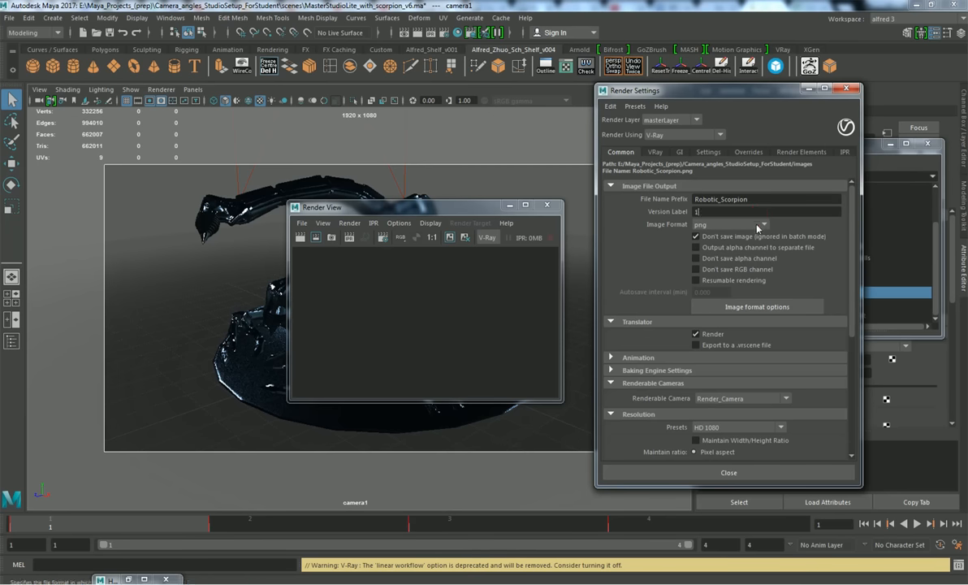
- Set the output image format to jpg, with image saving enabled and the alpha channel not saved
{"action": "left_click", "coordinate": [764, 224]}
{"action": "left_click", "coordinate": [771, 258]}
{"action": "left_click", "coordinate": [763, 224]}
{"action": "left_click_drag", "start_coordinate": [765, 261], "coordinate": [767, 296]}
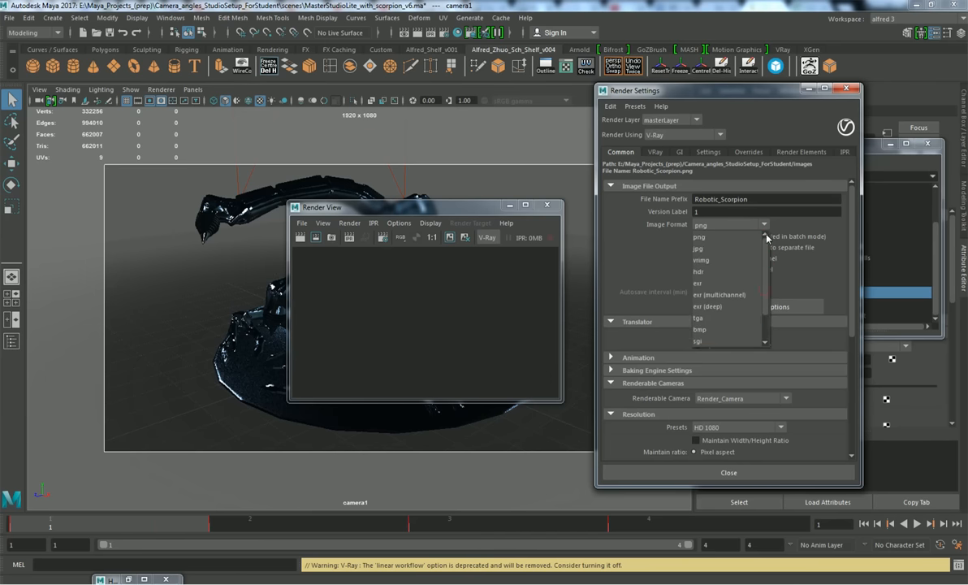
{"action": "scroll", "coordinate": [759, 252], "scroll_direction": "up", "scroll_amount": 1}
{"action": "left_click", "coordinate": [743, 248]}
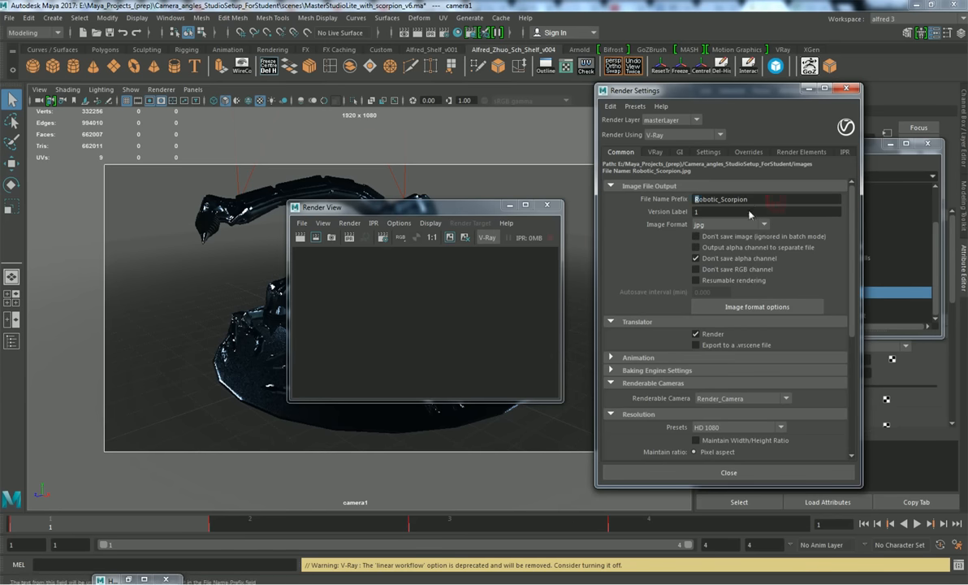
{"action": "left_click", "coordinate": [734, 225]}
{"action": "left_click", "coordinate": [791, 231]}
- Choose camera1 as the renderable camera in the common render settings
{"action": "scroll", "coordinate": [791, 219], "scroll_direction": "down", "scroll_amount": 2}
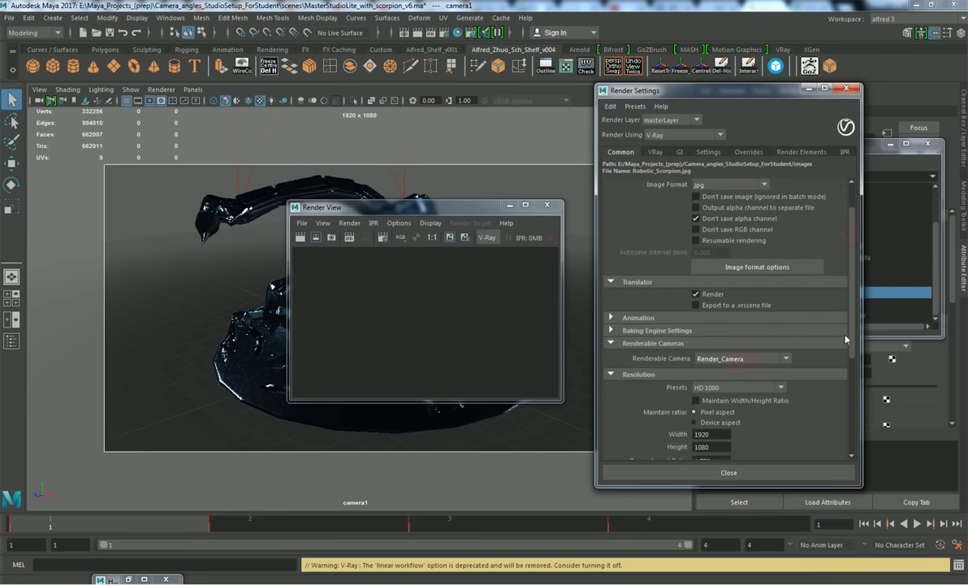
{"action": "scroll", "coordinate": [841, 339], "scroll_direction": "down", "scroll_amount": 4}
{"action": "left_click", "coordinate": [718, 271]}
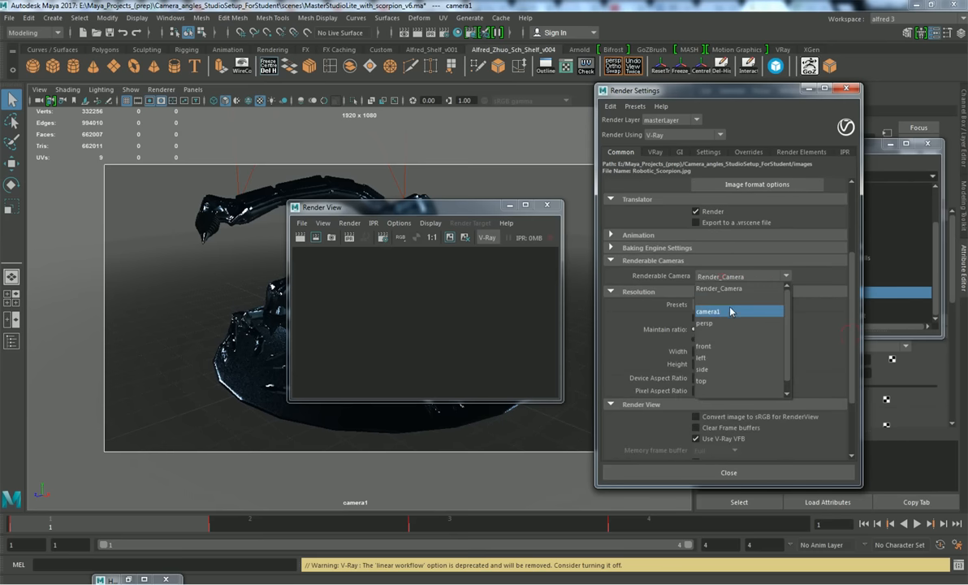
{"action": "left_click", "coordinate": [723, 315]}
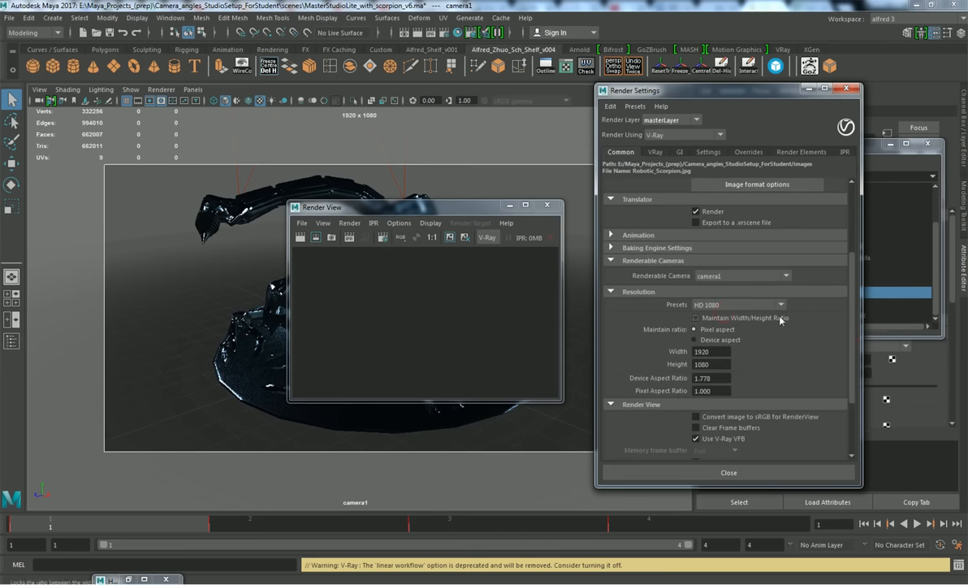
- Review the image file output options and look over the VRay, GI and system render settings
{"action": "left_click_drag", "start_coordinate": [855, 299], "coordinate": [866, 228]}
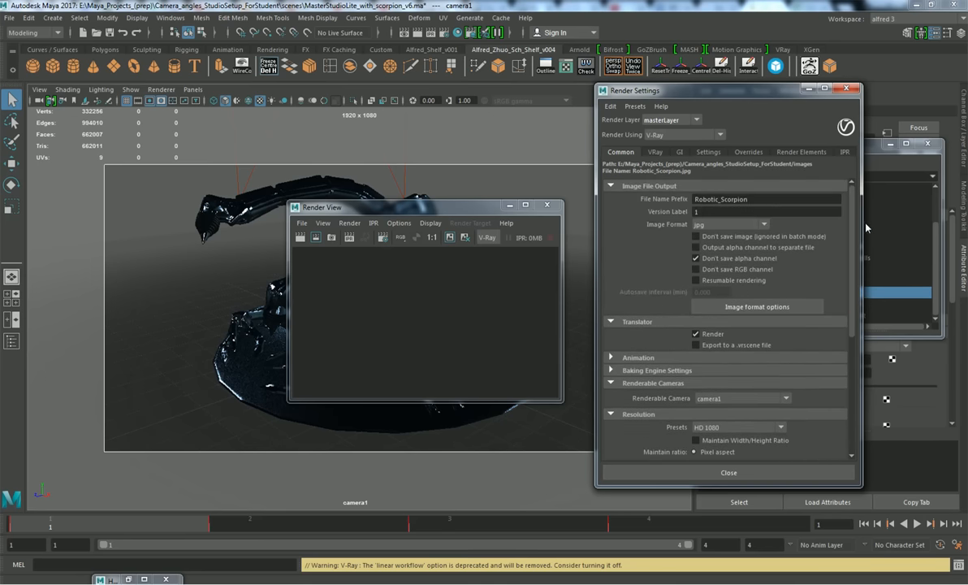
{"action": "double_click", "coordinate": [762, 211]}
{"action": "left_click", "coordinate": [656, 152]}
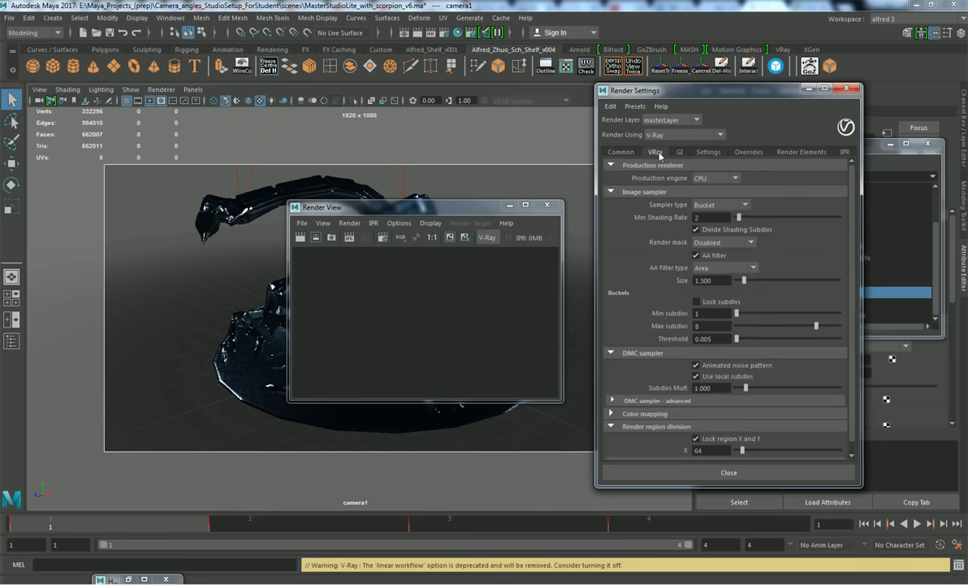
{"action": "left_click", "coordinate": [681, 154]}
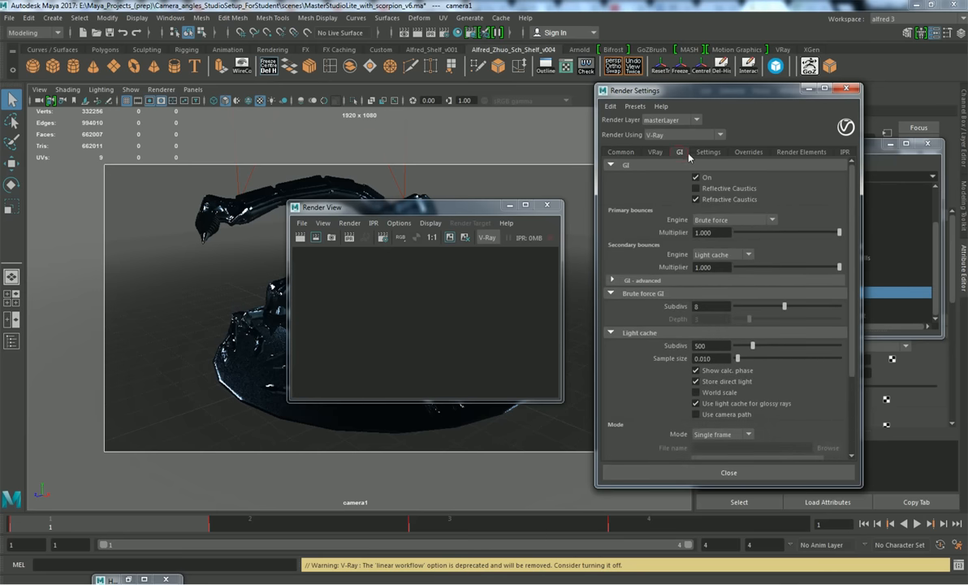
{"action": "left_click_drag", "start_coordinate": [852, 276], "coordinate": [854, 195]}
{"action": "left_click", "coordinate": [705, 154]}
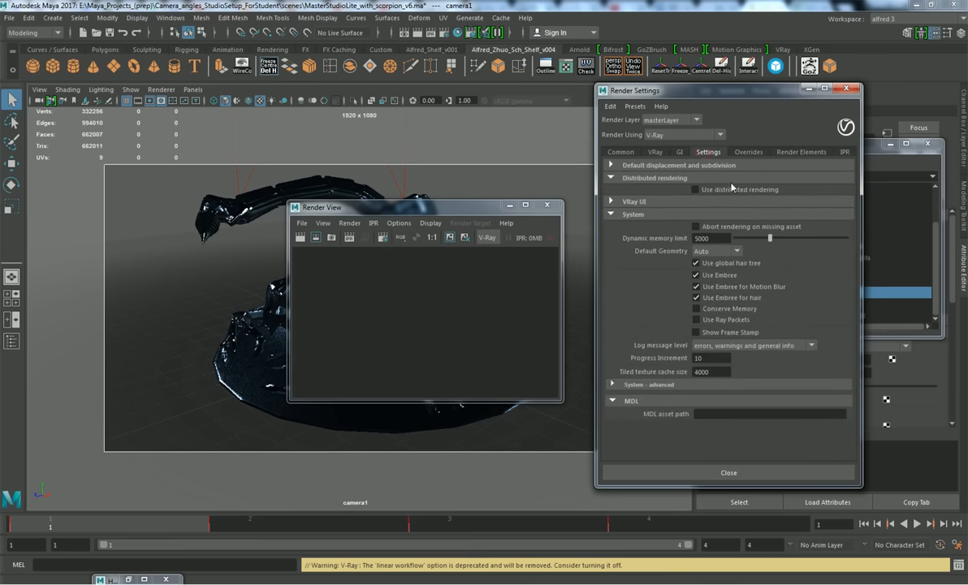
{"action": "left_click", "coordinate": [682, 152]}
{"action": "left_click", "coordinate": [706, 155]}
{"action": "left_click", "coordinate": [680, 152]}
{"action": "left_click", "coordinate": [707, 155]}
{"action": "left_click", "coordinate": [734, 154]}
{"action": "left_click", "coordinate": [714, 152]}
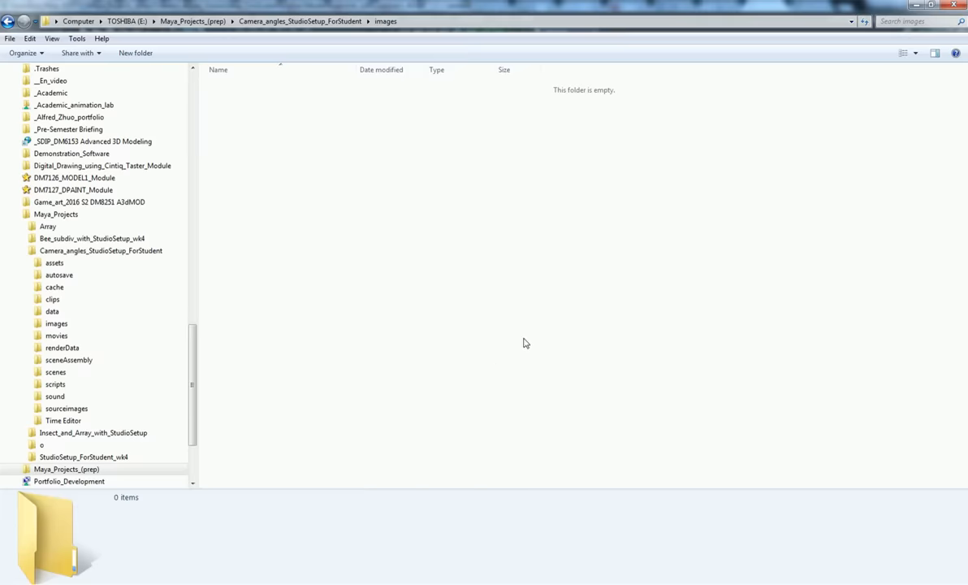
- Look over the GI and Overrides render settings, return to the common settings, and put away the Render Settings and Render View windows
{"action": "left_click_drag", "start_coordinate": [523, 339], "coordinate": [277, 40]}
{"action": "left_click_drag", "start_coordinate": [506, 385], "coordinate": [268, 54]}
{"action": "left_click", "coordinate": [572, 581]}
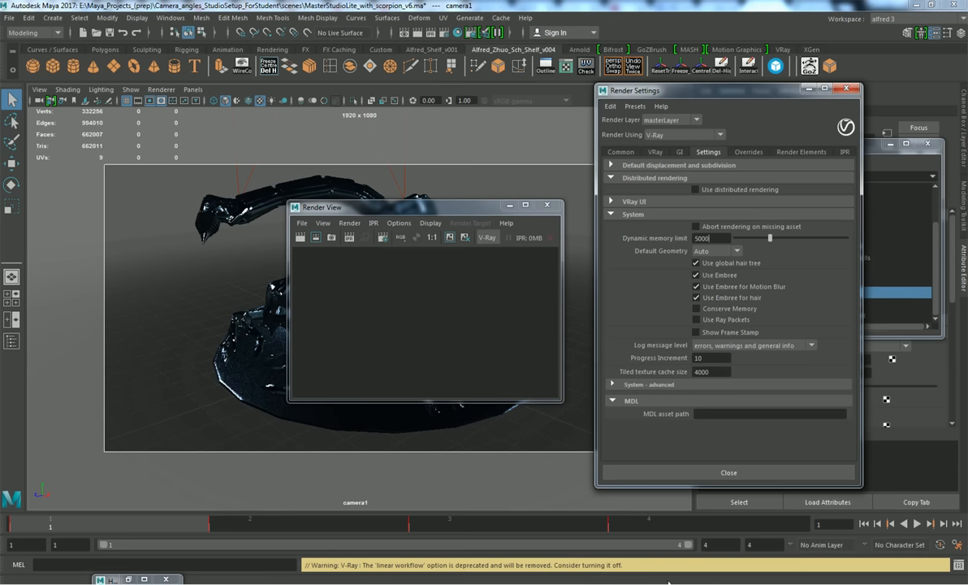
{"action": "left_click", "coordinate": [679, 151]}
{"action": "left_click", "coordinate": [730, 153]}
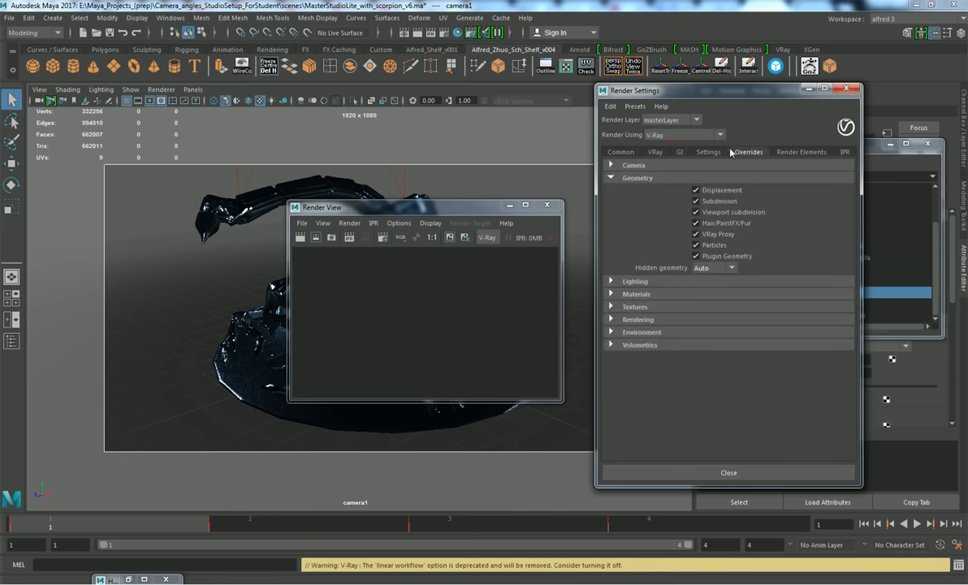
{"action": "scroll", "coordinate": [730, 153], "scroll_direction": "up", "scroll_amount": 4}
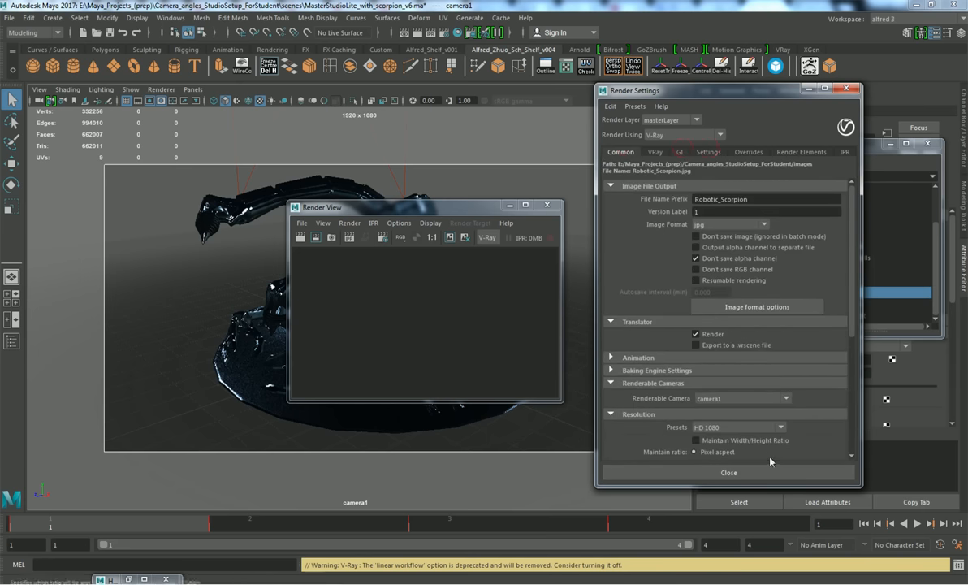
{"action": "left_click", "coordinate": [729, 472]}
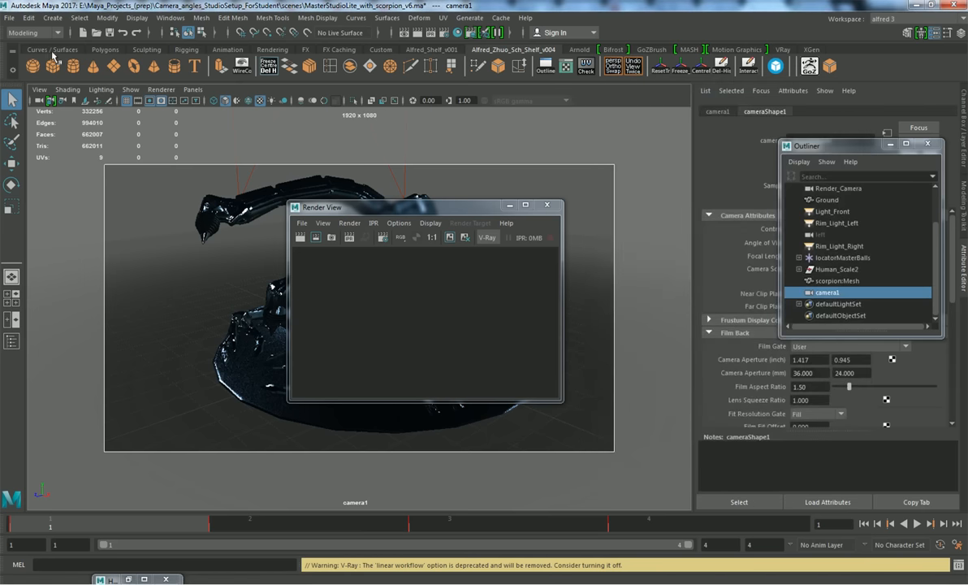
{"action": "left_click", "coordinate": [510, 205]}
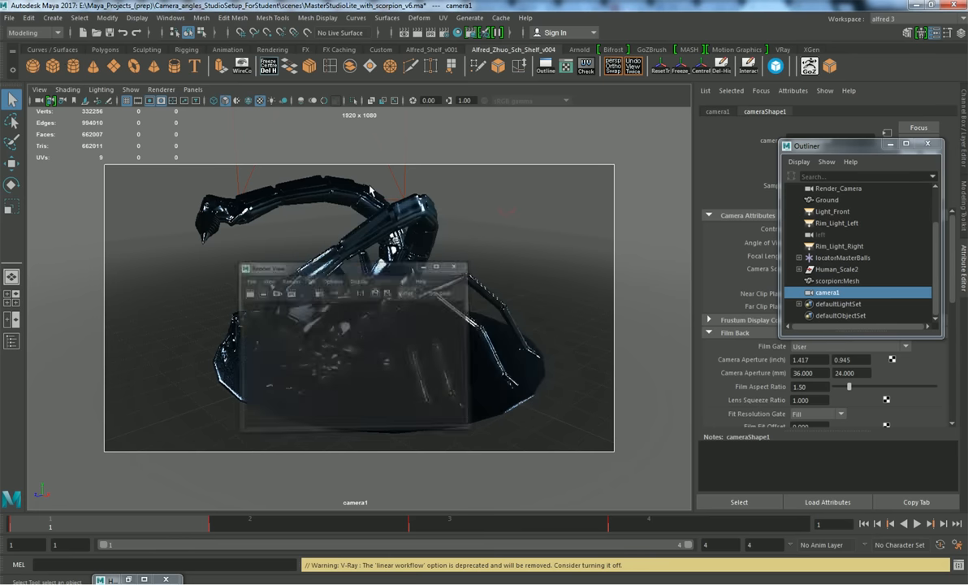
- Switch to the Rendering menu set and look at its render commands, leaving nothing selected in the scene
{"action": "left_click", "coordinate": [32, 32]}
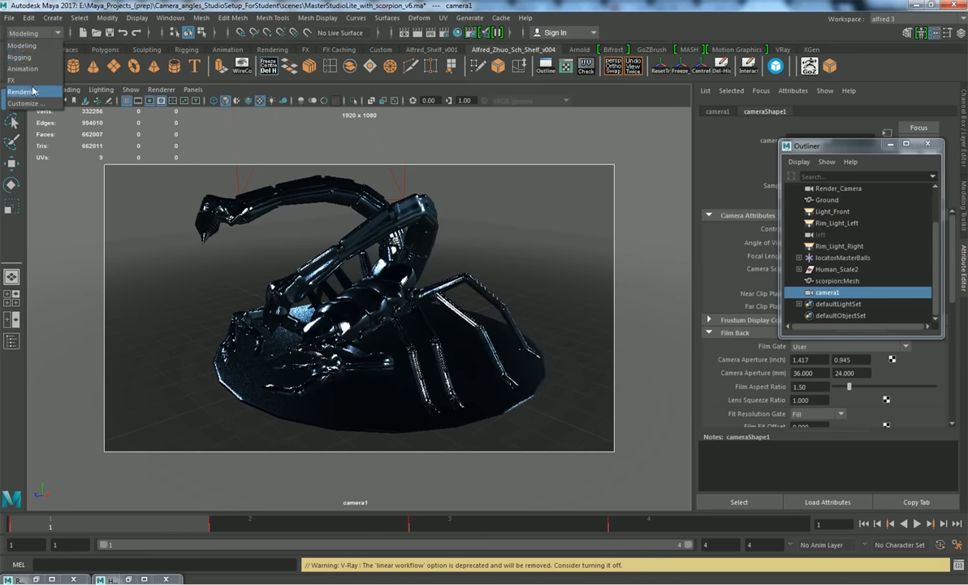
{"action": "left_click", "coordinate": [24, 92]}
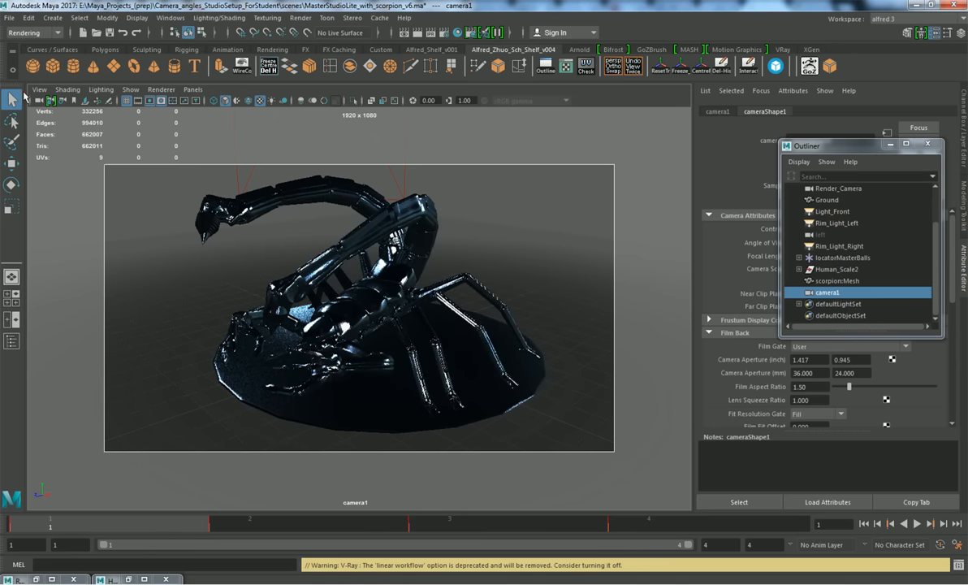
{"action": "left_click", "coordinate": [37, 35]}
{"action": "left_click", "coordinate": [37, 39]}
{"action": "left_click", "coordinate": [300, 20]}
{"action": "left_click", "coordinate": [300, 23]}
{"action": "left_click", "coordinate": [469, 281]}
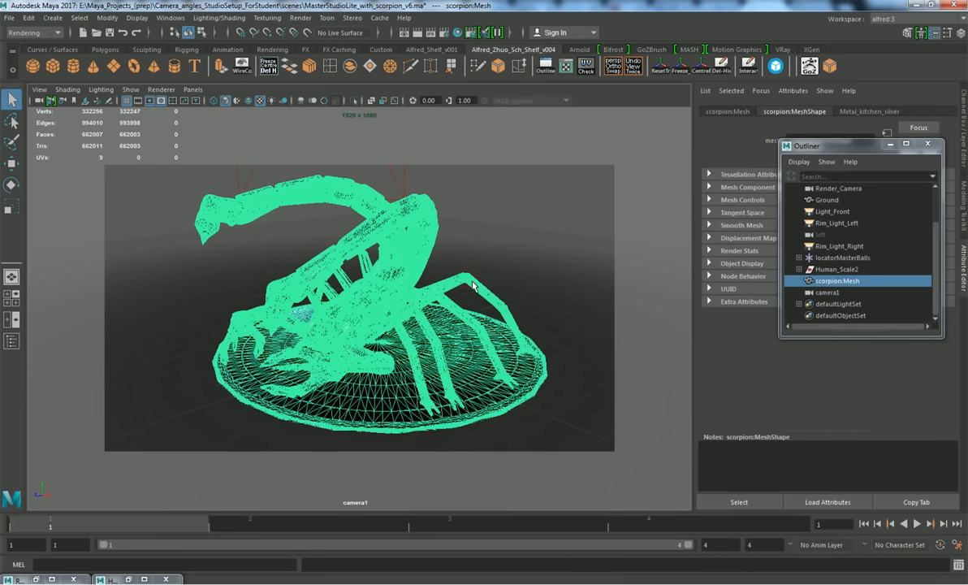
{"action": "left_click", "coordinate": [496, 257]}
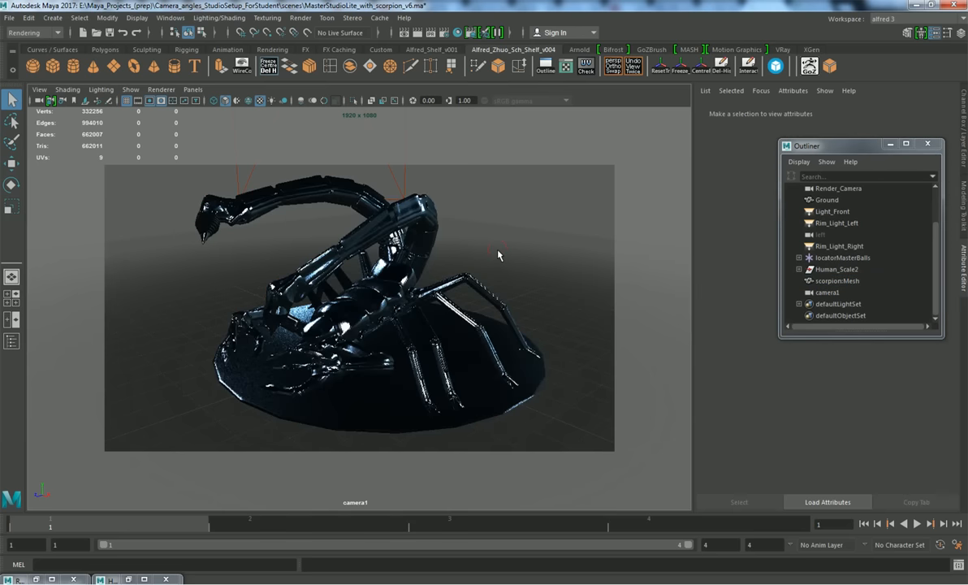
- Create a polygon cube, raise it and move it forward along its Z axis, clear of the scorpion
{"action": "left_click", "coordinate": [53, 66]}
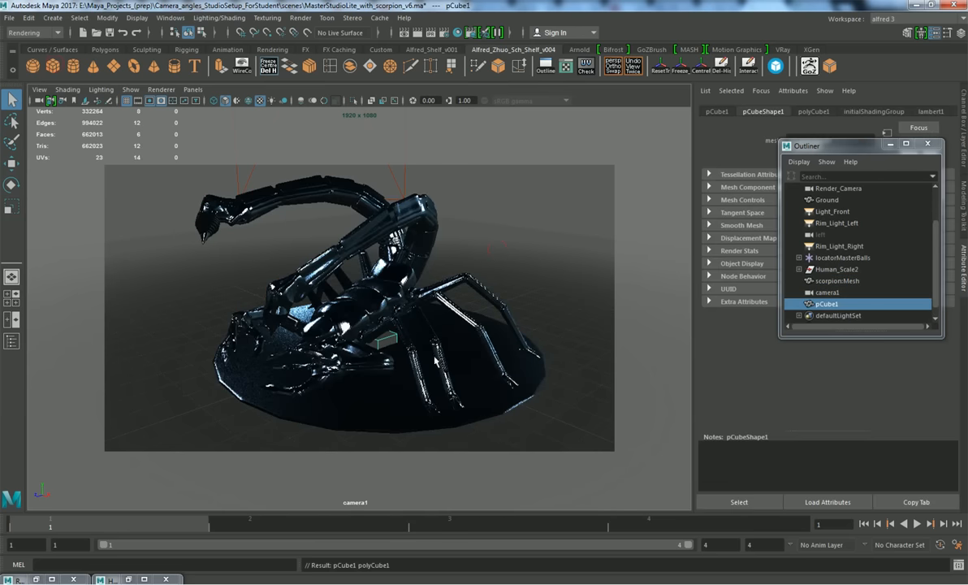
{"action": "key", "text": "r"}
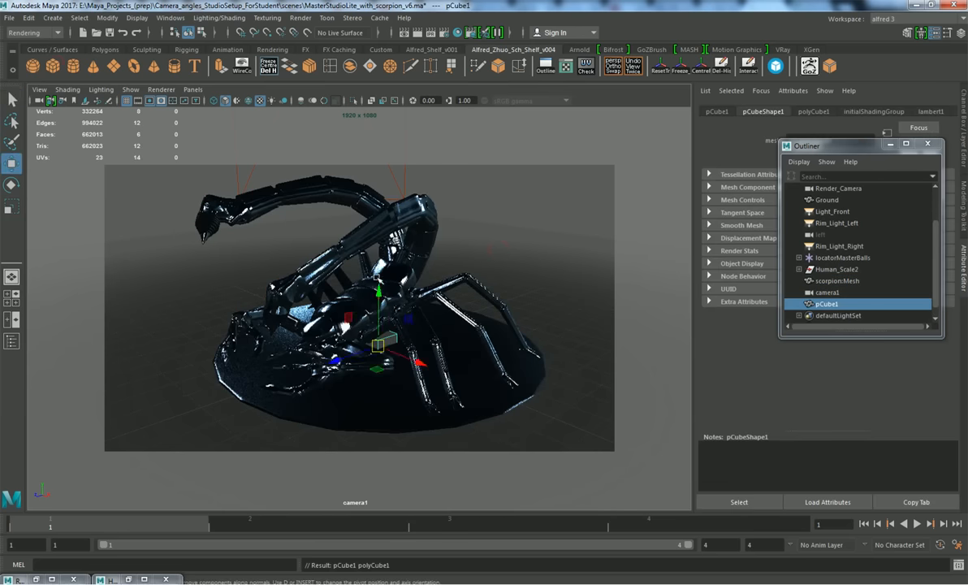
{"action": "left_click_drag", "start_coordinate": [380, 291], "coordinate": [381, 238]}
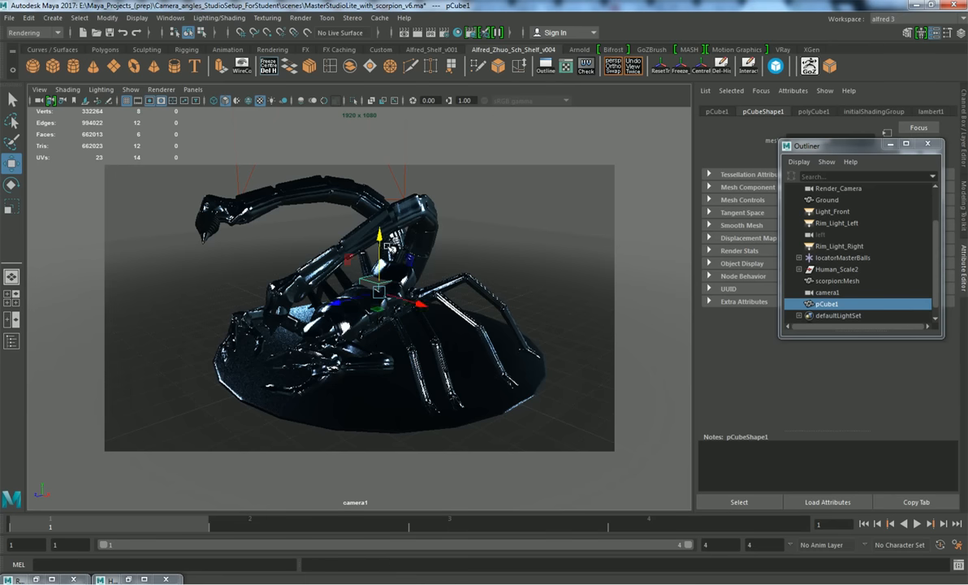
{"action": "left_click_drag", "start_coordinate": [334, 305], "coordinate": [188, 328]}
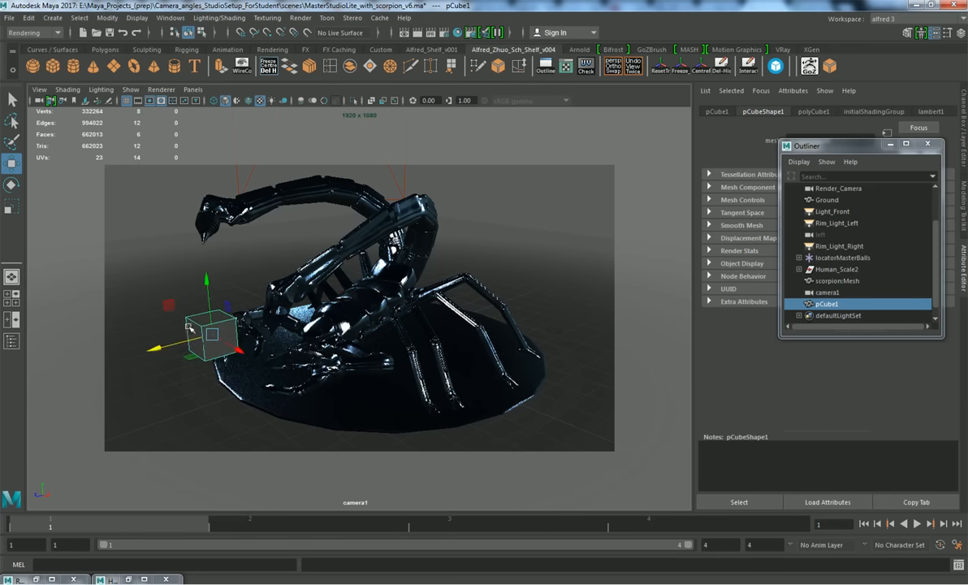
- Insert three edge loops on the cube, one just below the top edge and one on each side of the front vertical edge
{"action": "key", "text": "f"}
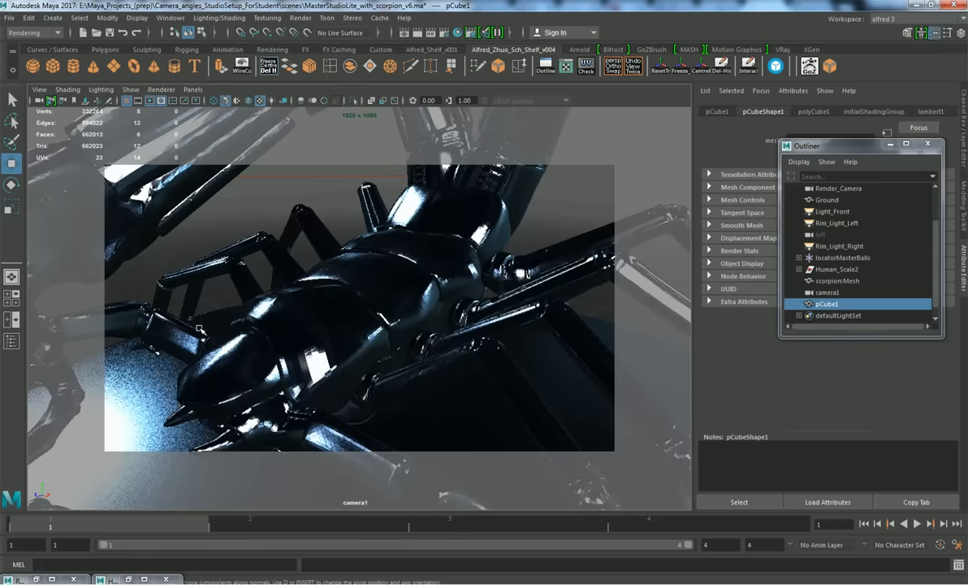
{"action": "left_click_drag", "start_coordinate": [345, 219], "coordinate": [371, 227], "text": "alt"}
{"action": "right_click_drag", "start_coordinate": [370, 227], "coordinate": [329, 211], "text": "shift"}
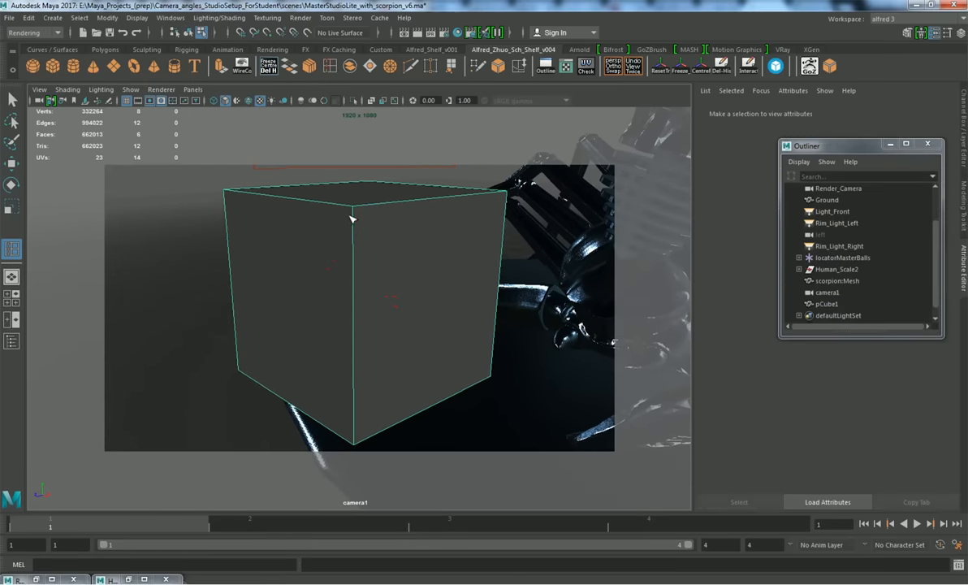
{"action": "left_click", "coordinate": [355, 208]}
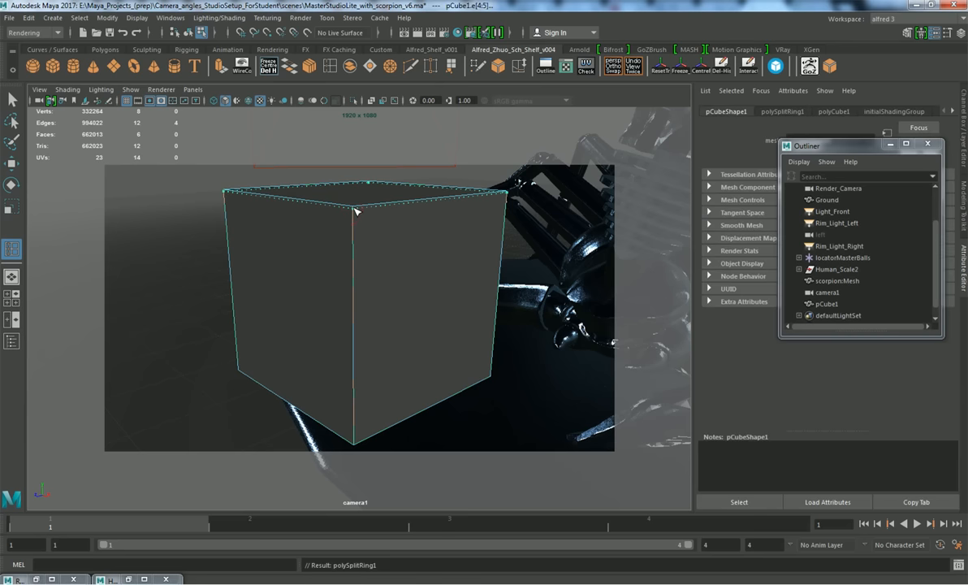
{"action": "left_click", "coordinate": [356, 209]}
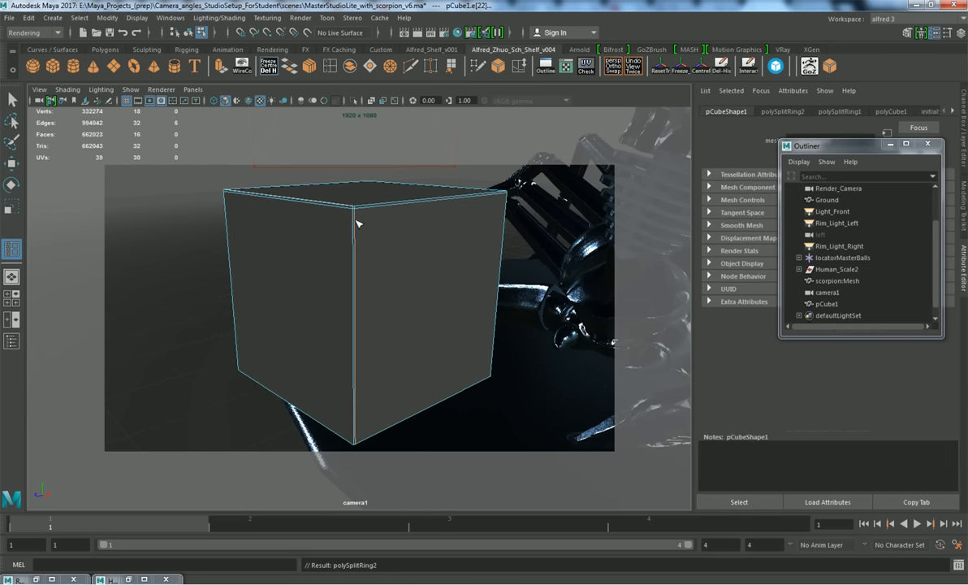
{"action": "left_click", "coordinate": [354, 209]}
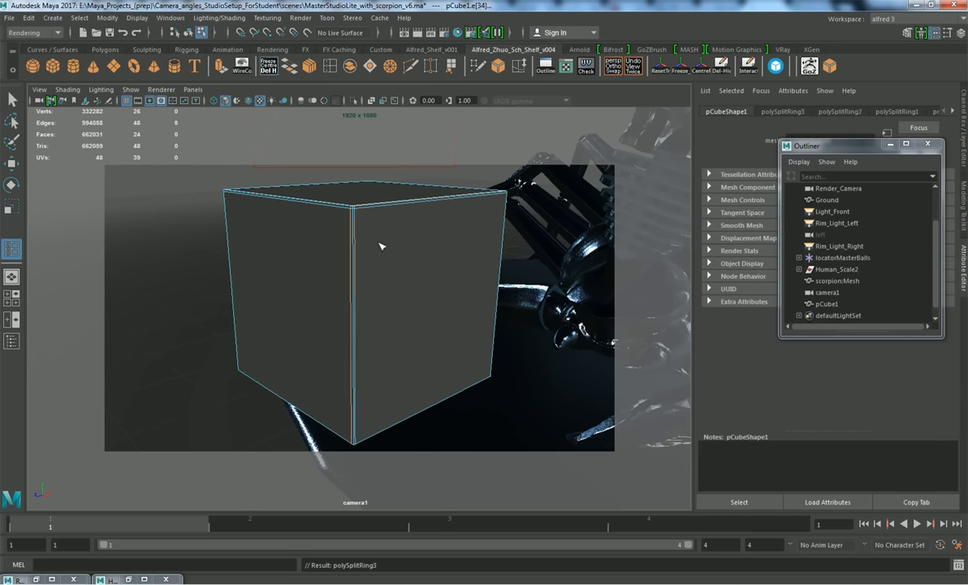
- Show the cube in smooth mesh preview and return from edge selection to object mode
{"action": "key", "text": "w"}
{"action": "key", "text": "3"}
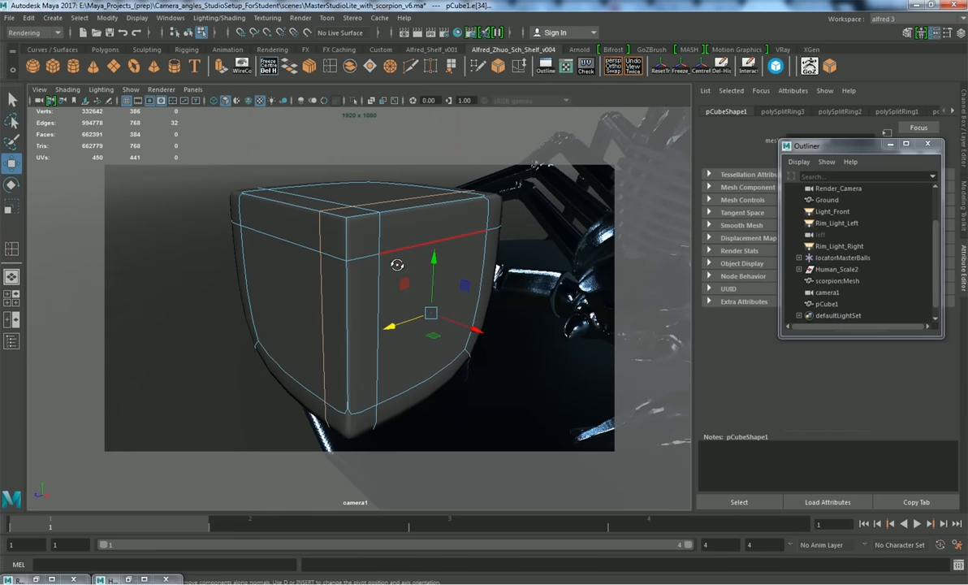
{"action": "right_click_drag", "start_coordinate": [398, 215], "coordinate": [447, 201]}
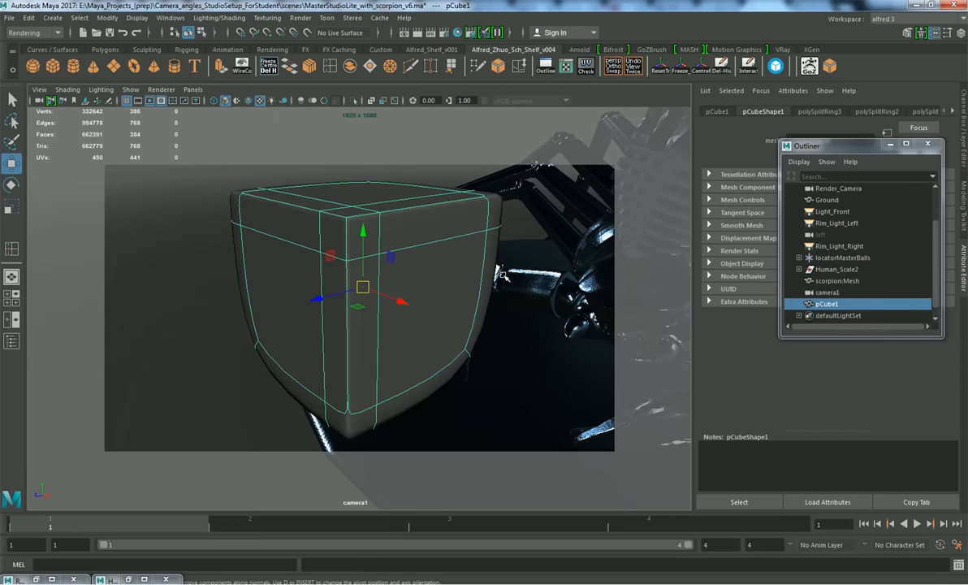
- Compare the cube's smooth mesh preview with its unsmoothed display, leaving the cube unsmoothed
{"action": "left_click", "coordinate": [505, 288]}
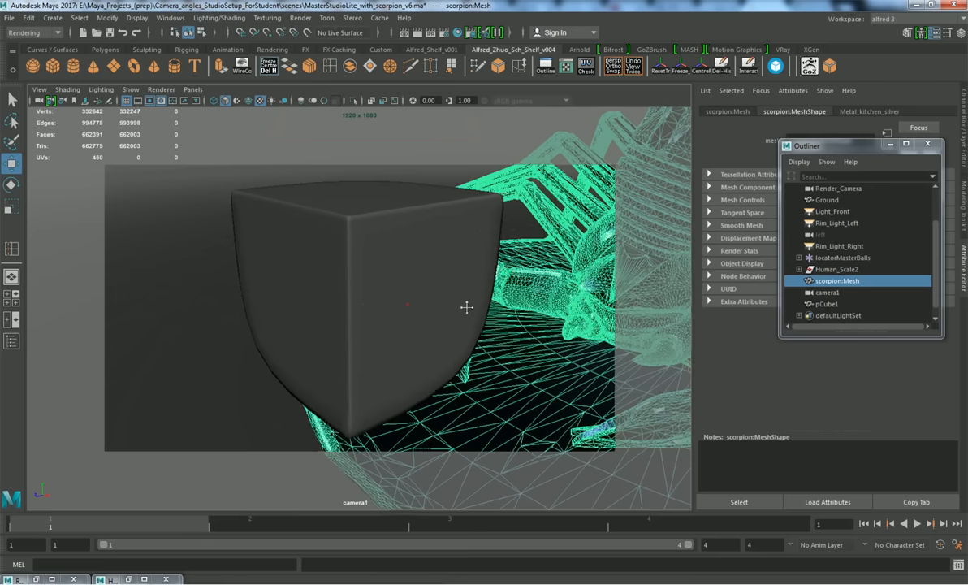
{"action": "left_click", "coordinate": [476, 315]}
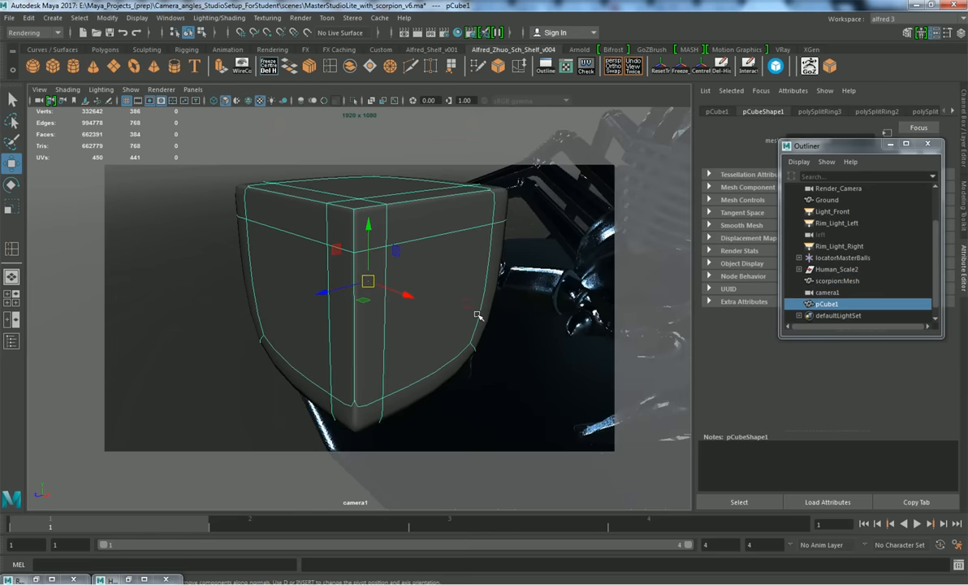
{"action": "left_click", "coordinate": [520, 325]}
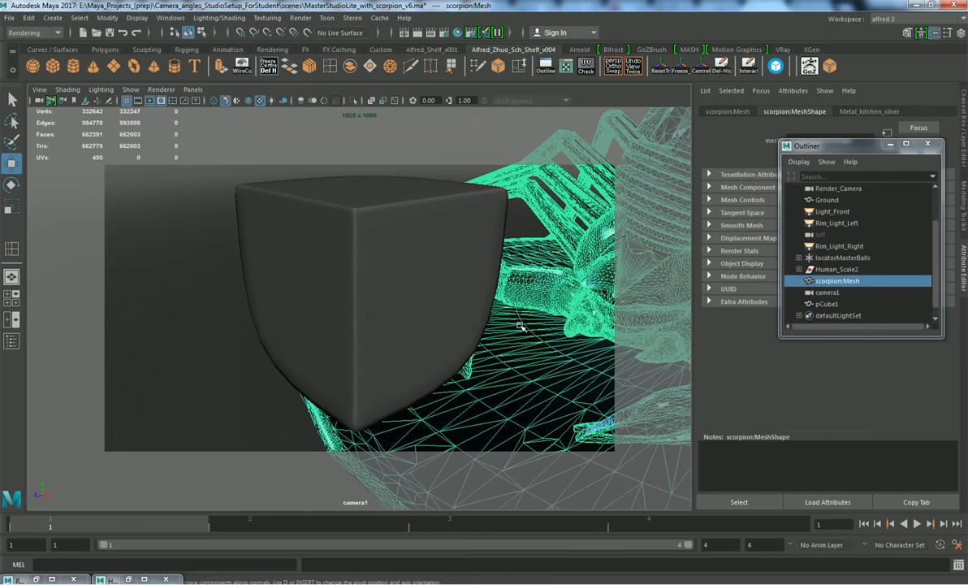
{"action": "left_click", "coordinate": [471, 304]}
{"action": "key", "text": "1"}
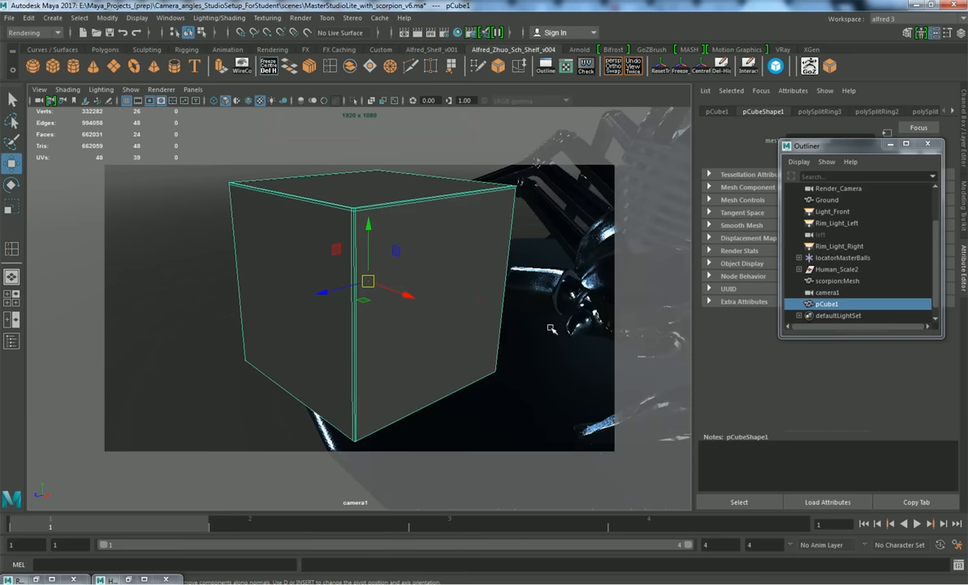
{"action": "left_click", "coordinate": [550, 333]}
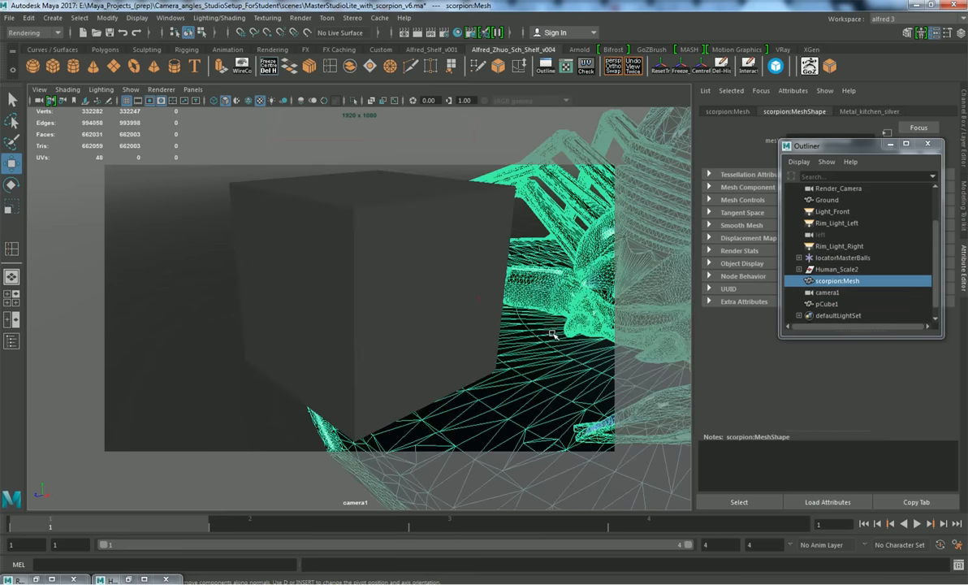
{"action": "left_click", "coordinate": [406, 277]}
{"action": "key", "text": "3"}
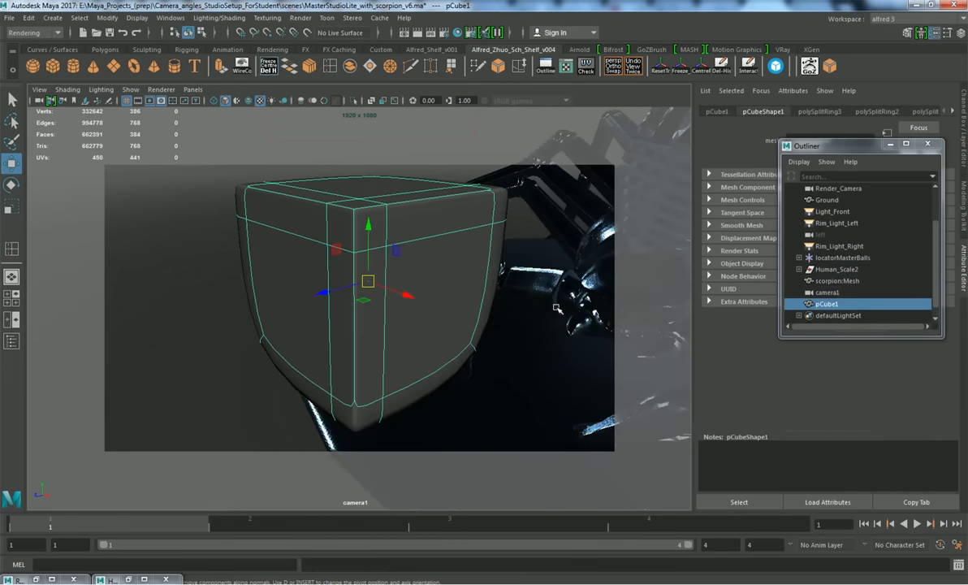
{"action": "left_click", "coordinate": [503, 280]}
{"action": "left_click", "coordinate": [417, 282]}
{"action": "key", "text": "1"}
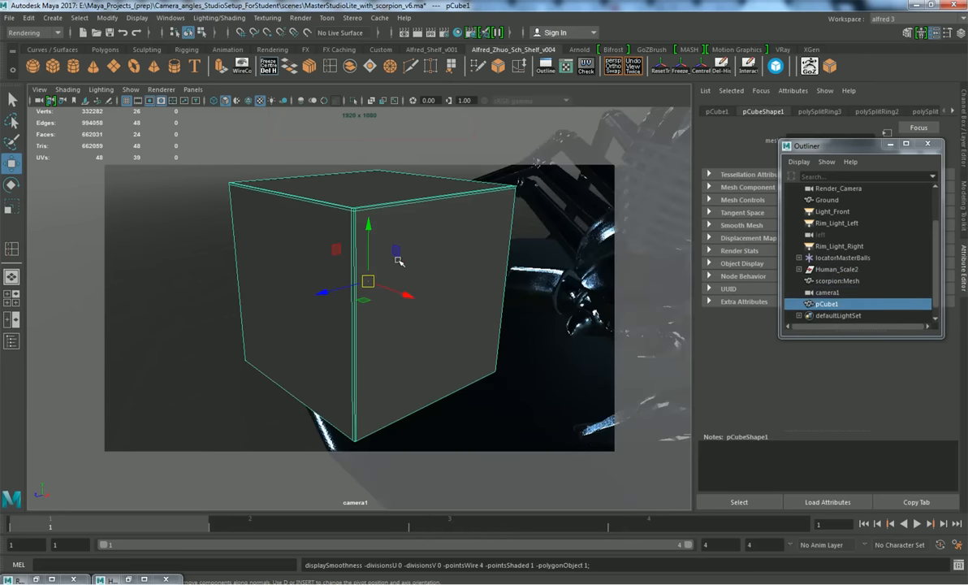
{"action": "key", "text": "3"}
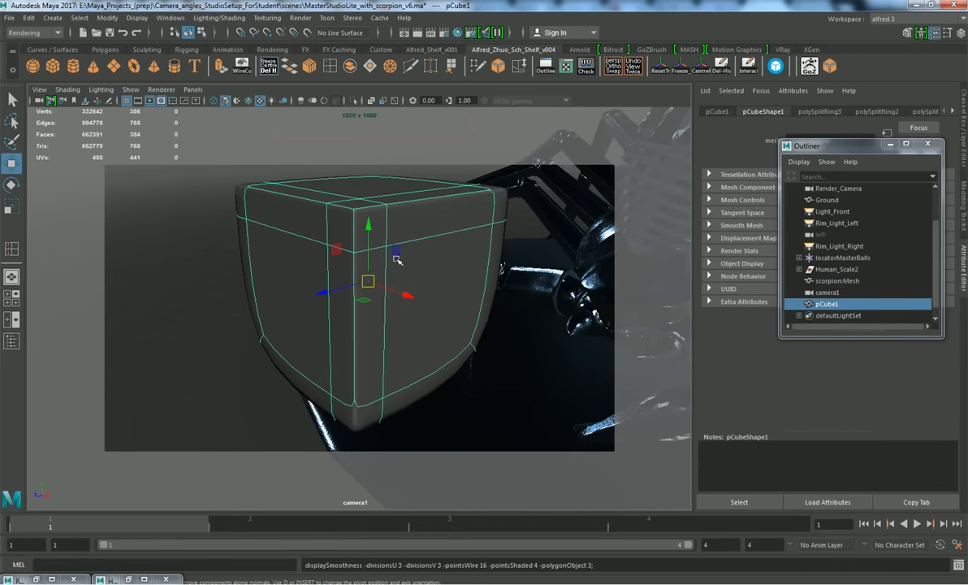
{"action": "key", "text": "1"}
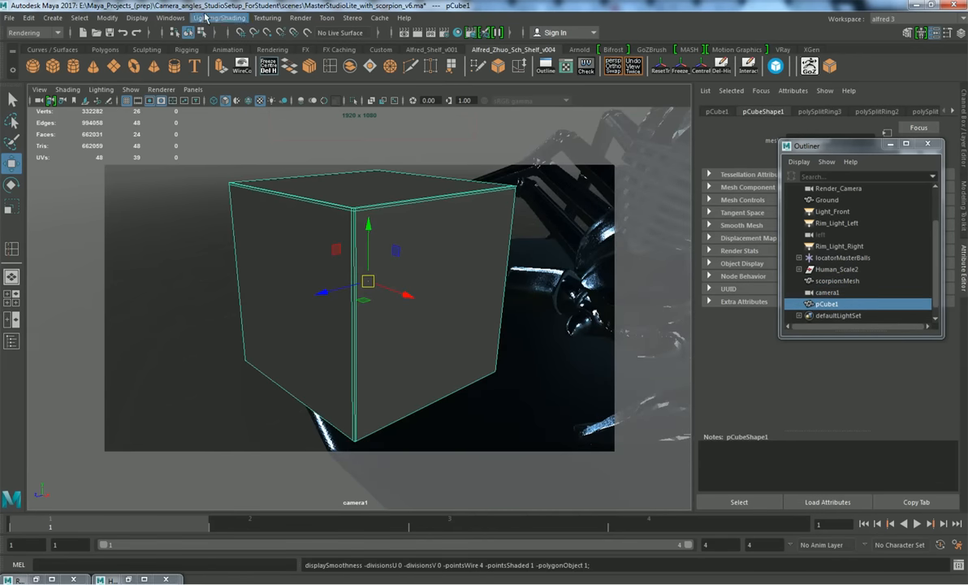
- Switch to the Modeling menu set, apply Mesh Smooth to the cube with 1 division, and deselect it
{"action": "left_click", "coordinate": [49, 35]}
{"action": "left_click", "coordinate": [47, 46]}
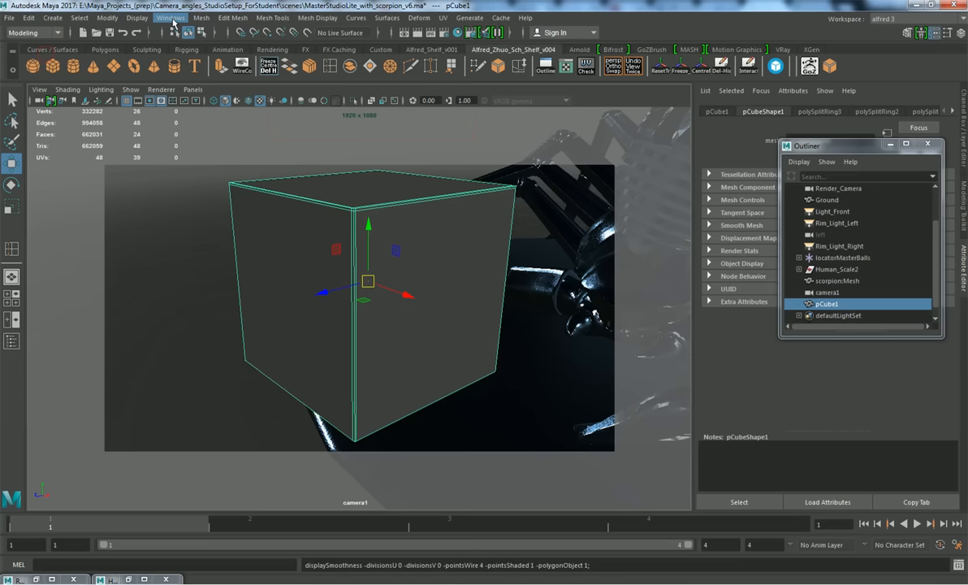
{"action": "left_click", "coordinate": [201, 17]}
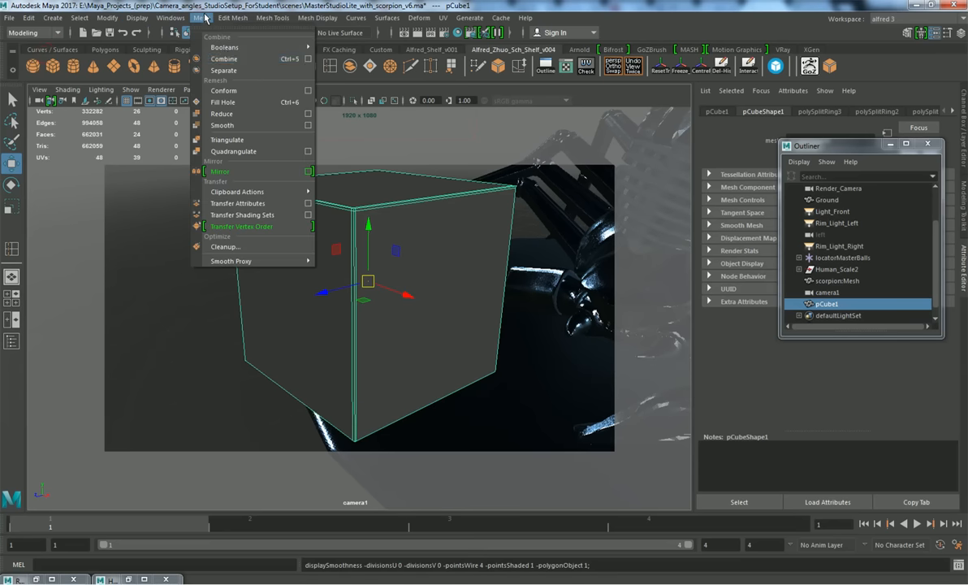
{"action": "left_click", "coordinate": [227, 125]}
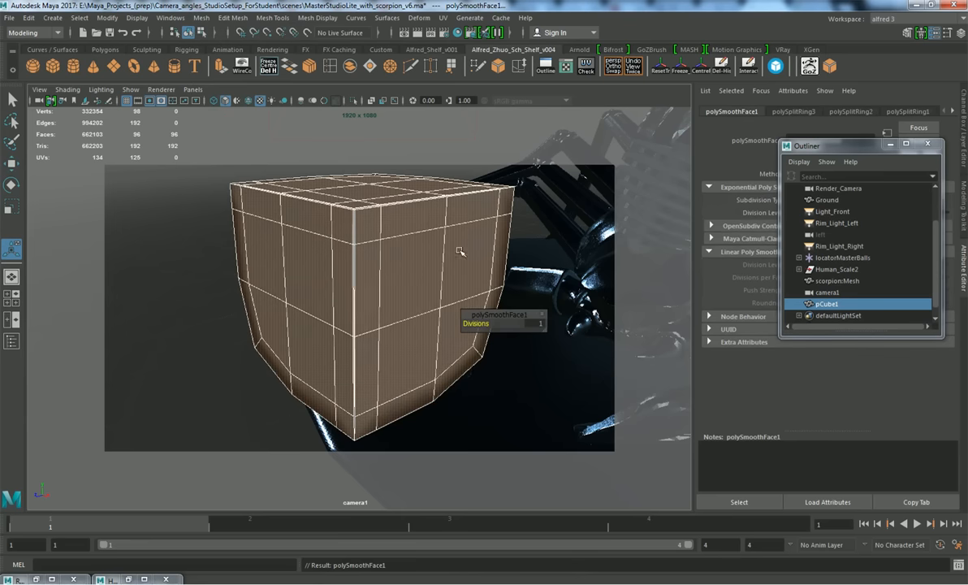
{"action": "left_click", "coordinate": [517, 221]}
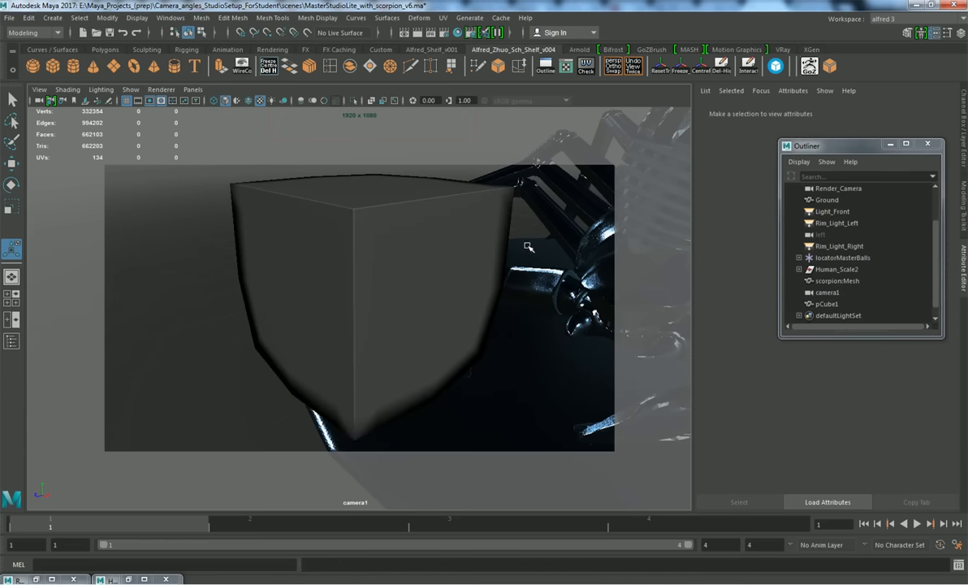
- Examine the smoothed cube's rounded sides and edges from several angles
{"action": "left_click_drag", "start_coordinate": [460, 232], "coordinate": [398, 230], "text": "alt"}
{"action": "right_click_drag", "start_coordinate": [398, 230], "coordinate": [426, 238], "text": "alt"}
{"action": "mouse_move", "coordinate": [427, 237]}
{"action": "left_mouse_down", "text": "alt"}
{"action": "mouse_move", "coordinate": [432, 246]}
{"action": "mouse_move", "coordinate": [417, 252]}
{"action": "left_mouse_up", "text": "alt"}
{"action": "middle_click_drag", "start_coordinate": [417, 253], "coordinate": [420, 238], "text": "alt"}
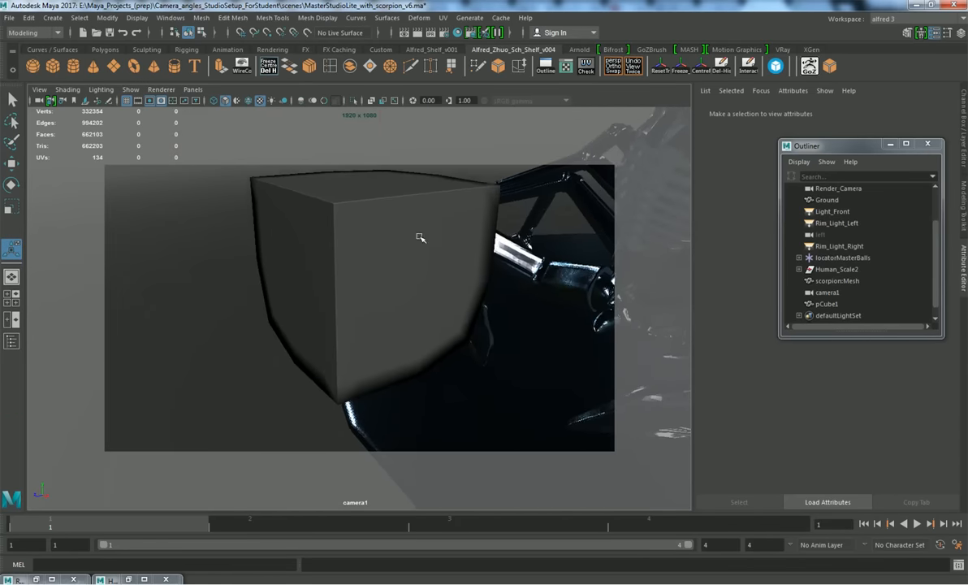
{"action": "right_click_drag", "start_coordinate": [420, 237], "coordinate": [439, 240], "text": "alt"}
{"action": "middle_click_drag", "start_coordinate": [493, 302], "coordinate": [475, 286], "text": "alt"}
{"action": "left_click_drag", "start_coordinate": [475, 286], "coordinate": [414, 217], "text": "alt"}
{"action": "left_click", "coordinate": [435, 281]}
{"action": "left_click_drag", "start_coordinate": [541, 221], "coordinate": [475, 181], "text": "alt"}
{"action": "left_click", "coordinate": [475, 181]}
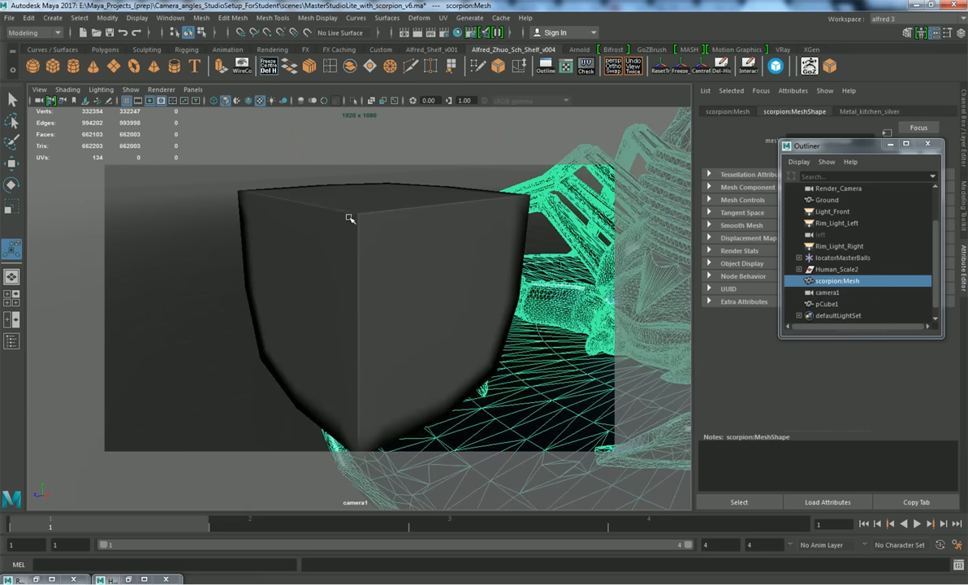
- Examine the smoothed cube up close and select it to show its subdivided edges
{"action": "left_click_drag", "start_coordinate": [365, 223], "coordinate": [415, 246], "text": "alt"}
{"action": "right_click_drag", "start_coordinate": [415, 246], "coordinate": [511, 248], "text": "alt"}
{"action": "left_click_drag", "start_coordinate": [511, 249], "coordinate": [387, 275], "text": "alt"}
{"action": "left_click_drag", "start_coordinate": [442, 277], "coordinate": [426, 267], "text": "alt"}
{"action": "left_click", "coordinate": [407, 263]}
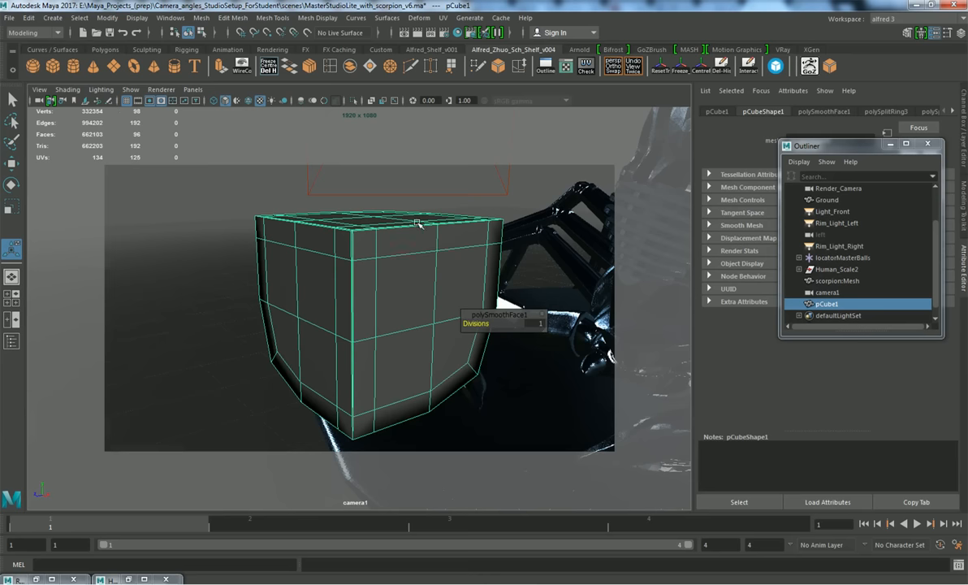
{"action": "scroll", "coordinate": [449, 221], "scroll_direction": "down", "scroll_amount": 1}
{"action": "scroll", "coordinate": [453, 223], "scroll_direction": "down", "scroll_amount": 1}
{"action": "scroll", "coordinate": [464, 226], "scroll_direction": "up", "scroll_amount": 1}
{"action": "scroll", "coordinate": [449, 215], "scroll_direction": "up", "scroll_amount": 2}
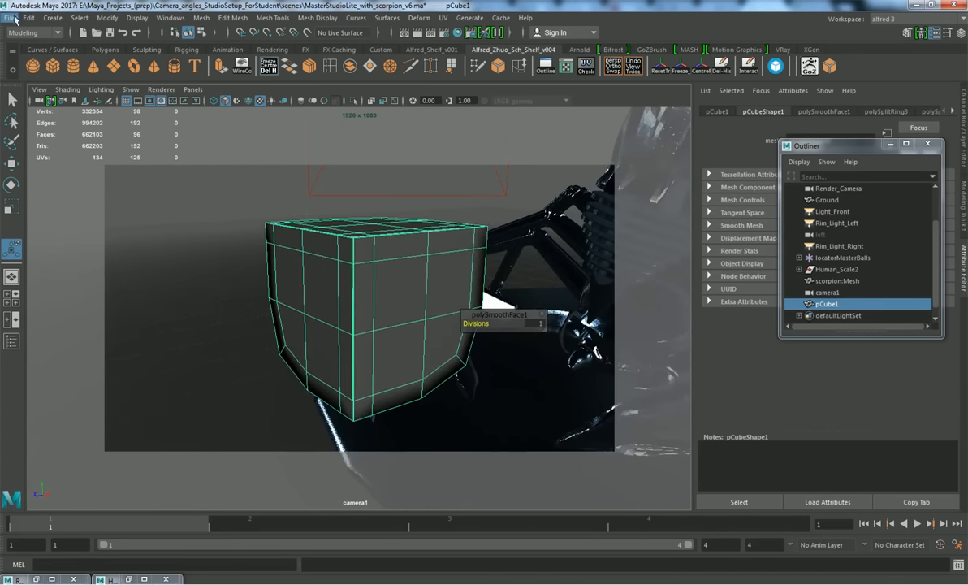
{"action": "left_click", "coordinate": [15, 18]}
{"action": "left_click", "coordinate": [54, 72]}
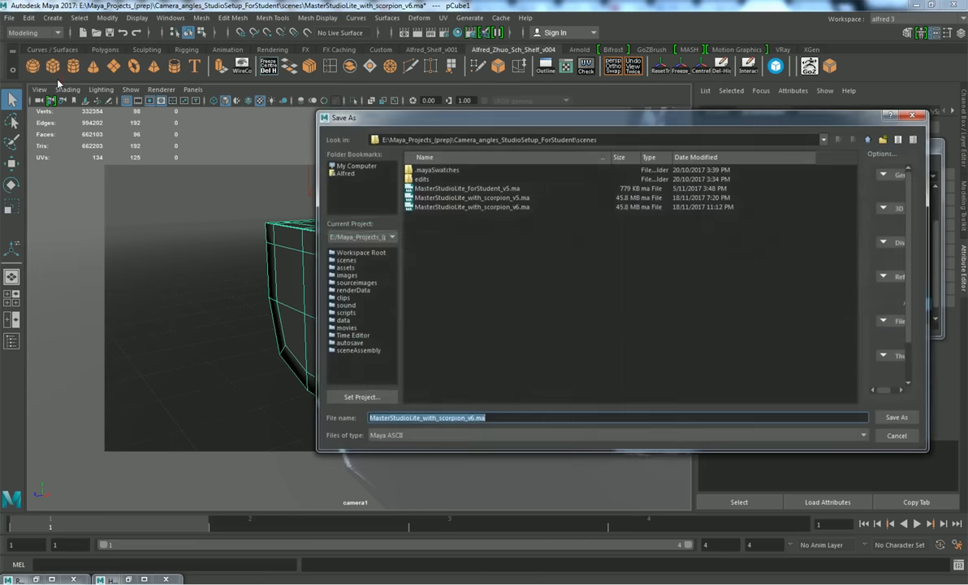
{"action": "left_click", "coordinate": [469, 417]}
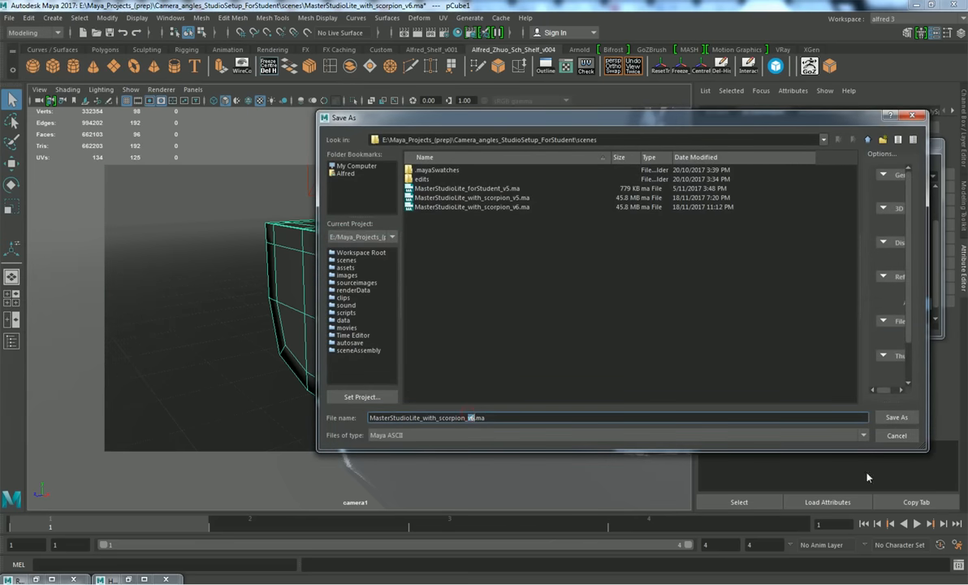
{"action": "left_click", "coordinate": [896, 436]}
{"action": "left_click", "coordinate": [437, 220]}
{"action": "left_click", "coordinate": [437, 220]}
- Try naming a scene copy MasterStudioLite_with_scorpion_meshed_smoothed_v6.ma in Save As, and cancel without saving
{"action": "left_click", "coordinate": [9, 17]}
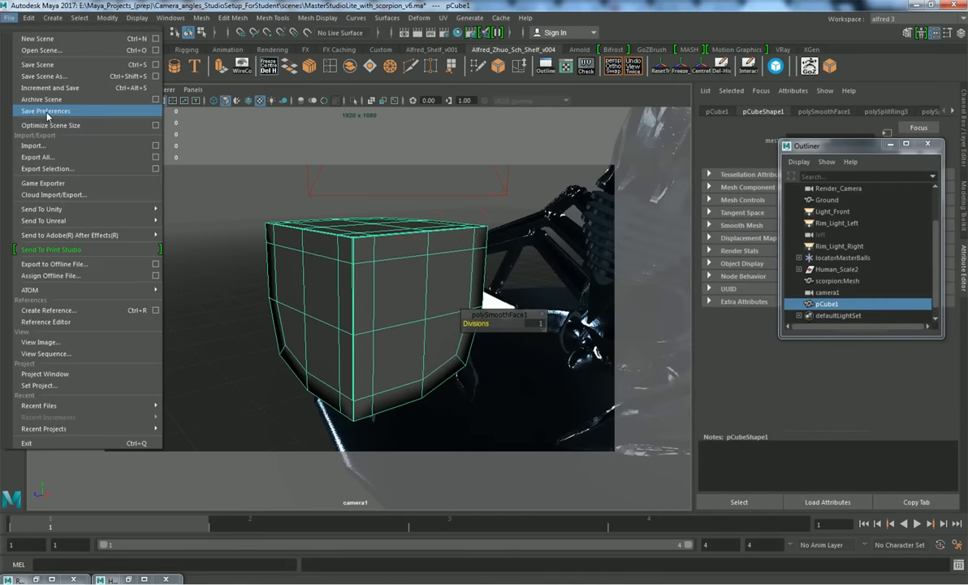
{"action": "left_click", "coordinate": [52, 76]}
{"action": "left_click", "coordinate": [469, 418]}
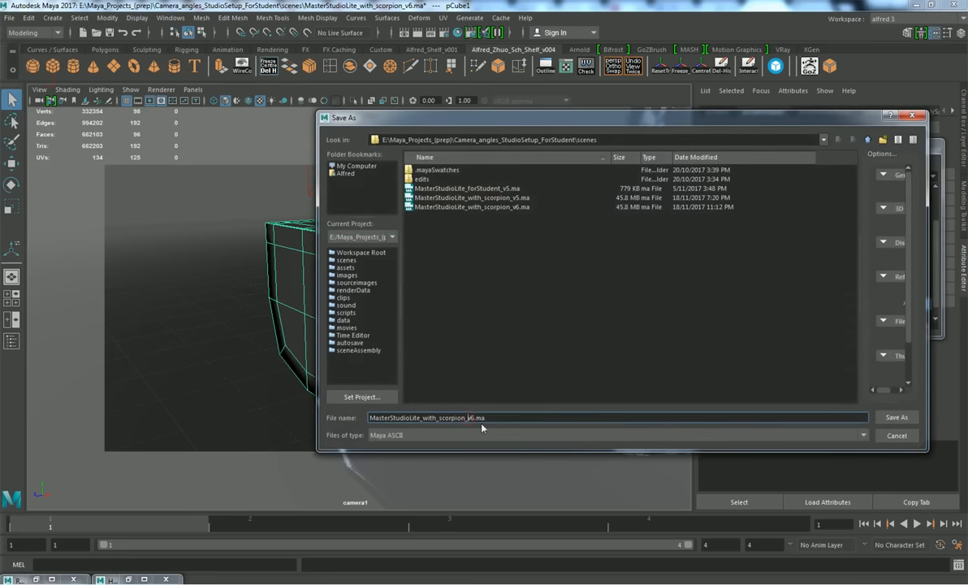
{"action": "type", "text": "meshed_smoothed_"}
{"action": "left_click_drag", "start_coordinate": [475, 117], "coordinate": [447, 110]}
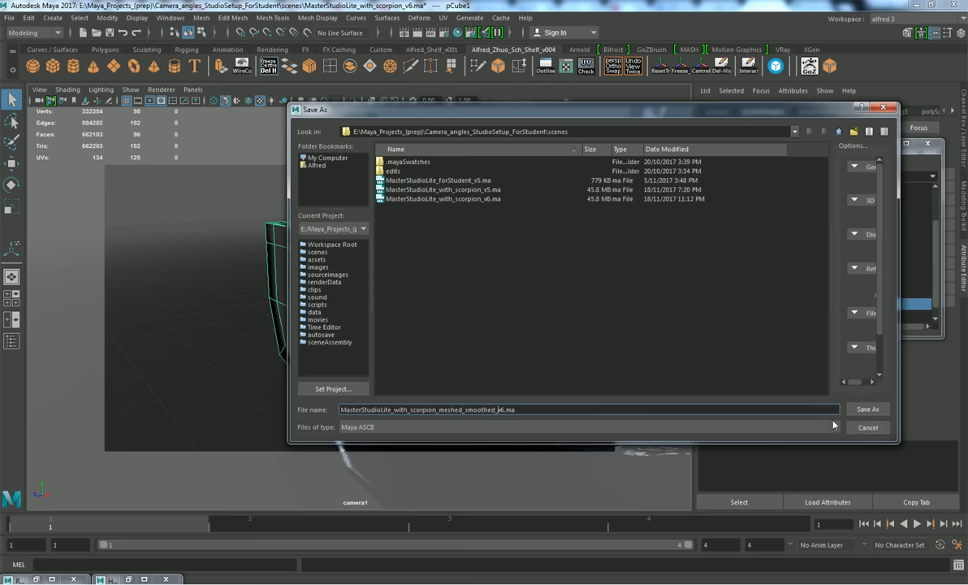
{"action": "left_click", "coordinate": [479, 198]}
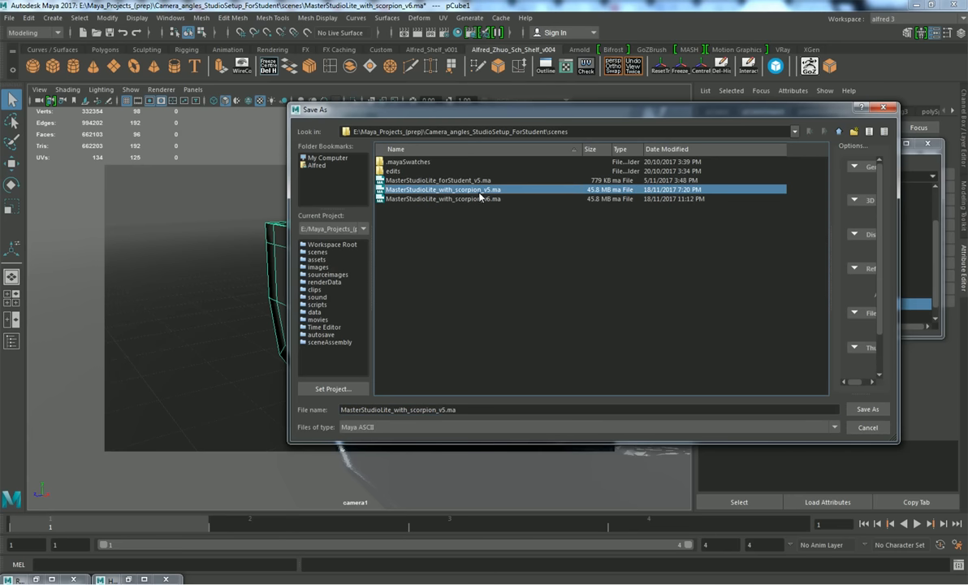
{"action": "left_click", "coordinate": [874, 431]}
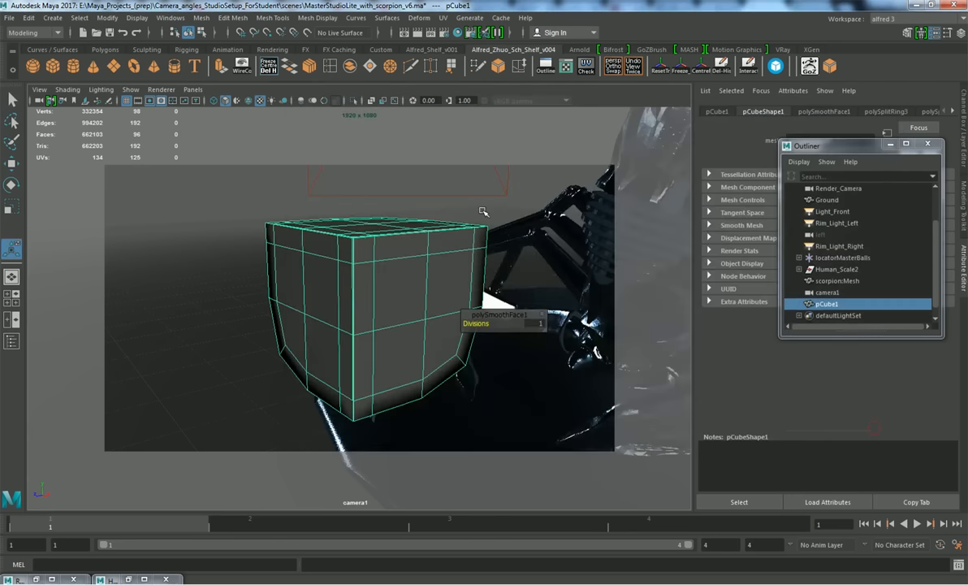
- Delete the smoothed demonstration cube from the scene
{"action": "left_click", "coordinate": [470, 199]}
{"action": "scroll", "coordinate": [468, 201], "scroll_direction": "up", "scroll_amount": 2}
{"action": "left_click", "coordinate": [464, 217]}
{"action": "scroll", "coordinate": [479, 221], "scroll_direction": "down", "scroll_amount": 3}
{"action": "mouse_move", "coordinate": [458, 253]}
{"action": "left_mouse_down", "text": "alt"}
{"action": "mouse_move", "coordinate": [430, 308]}
{"action": "mouse_move", "coordinate": [455, 249]}
{"action": "left_mouse_up", "text": "alt"}
{"action": "right_click_drag", "start_coordinate": [455, 250], "coordinate": [543, 264], "text": "alt"}
{"action": "left_click_drag", "start_coordinate": [527, 271], "coordinate": [452, 454], "text": "alt"}
{"action": "key", "text": "Delete"}
- Scrub through the keyed camera1 views and return to frame 1
{"action": "left_click_drag", "start_coordinate": [409, 528], "coordinate": [254, 520]}
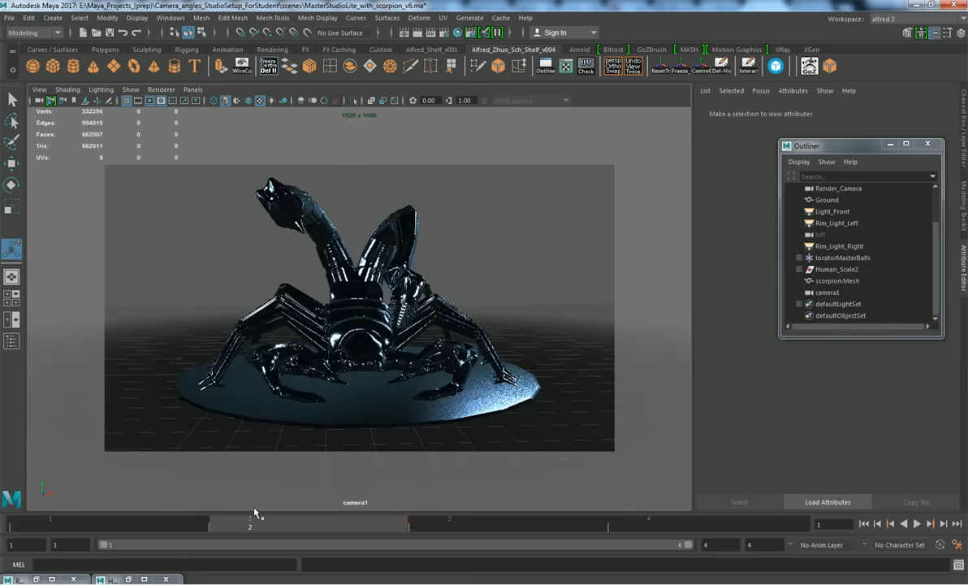
{"action": "left_click", "coordinate": [166, 523]}
{"action": "left_click", "coordinate": [368, 302]}
{"action": "left_click", "coordinate": [505, 222]}
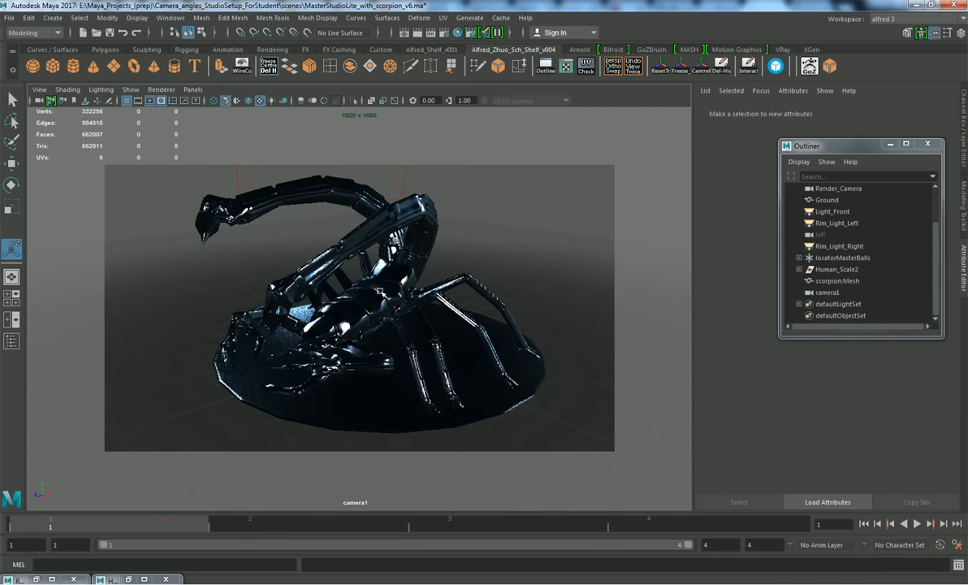
- Switch to the Rendering menu set and try to open the Batch Render options
{"action": "left_click", "coordinate": [37, 32]}
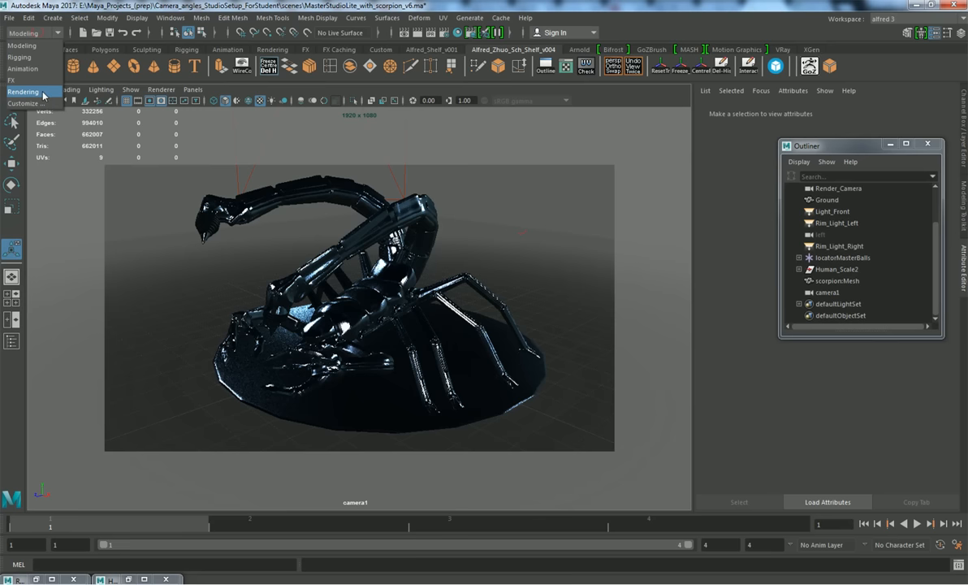
{"action": "left_click", "coordinate": [42, 92]}
{"action": "left_click", "coordinate": [300, 17]}
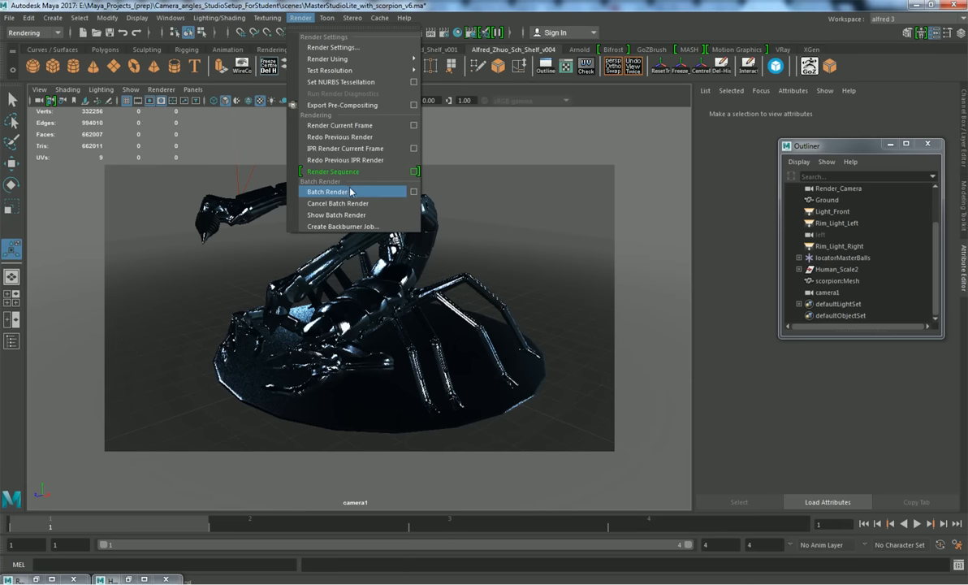
{"action": "left_click", "coordinate": [414, 193]}
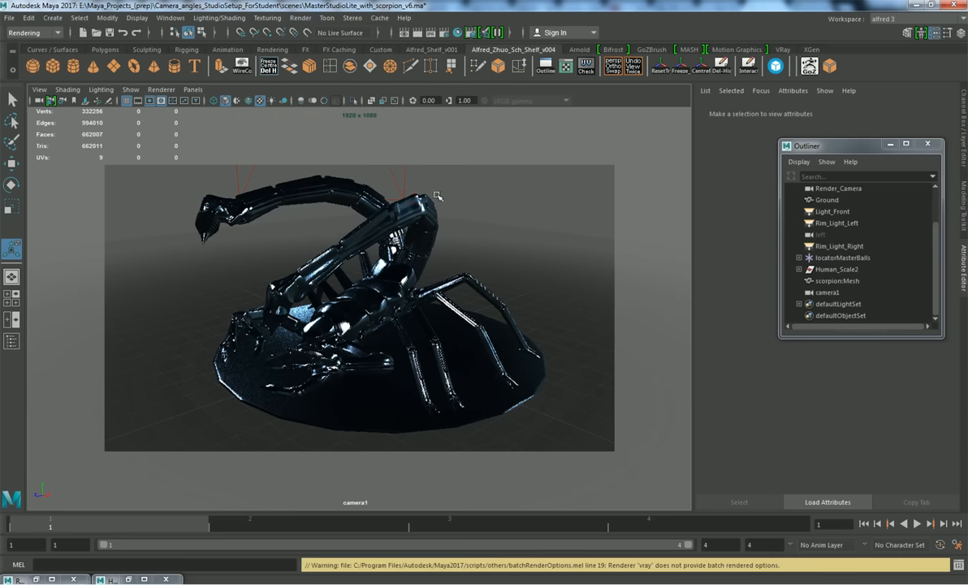
- Open the Render Settings and review the V-Ray system settings and the common image file output
{"action": "left_click", "coordinate": [445, 33]}
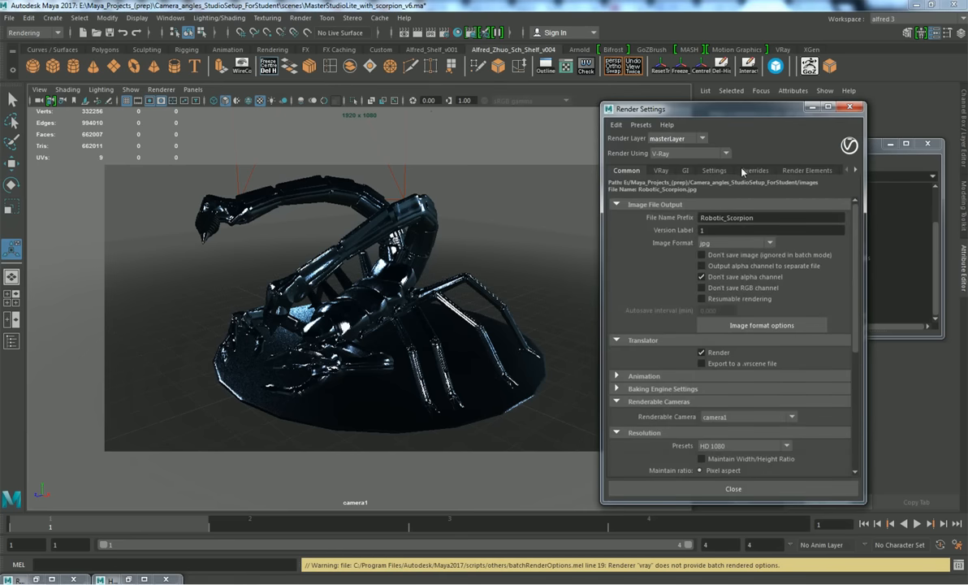
{"action": "left_click", "coordinate": [715, 170]}
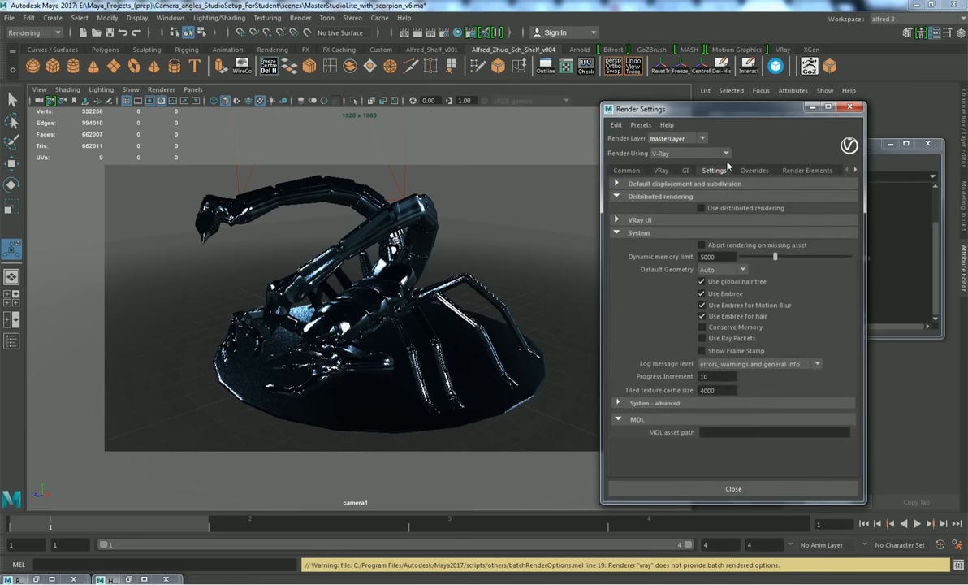
{"action": "left_click", "coordinate": [626, 170]}
{"action": "left_click_drag", "start_coordinate": [855, 227], "coordinate": [852, 224]}
{"action": "left_click_drag", "start_coordinate": [652, 108], "coordinate": [616, 91]}
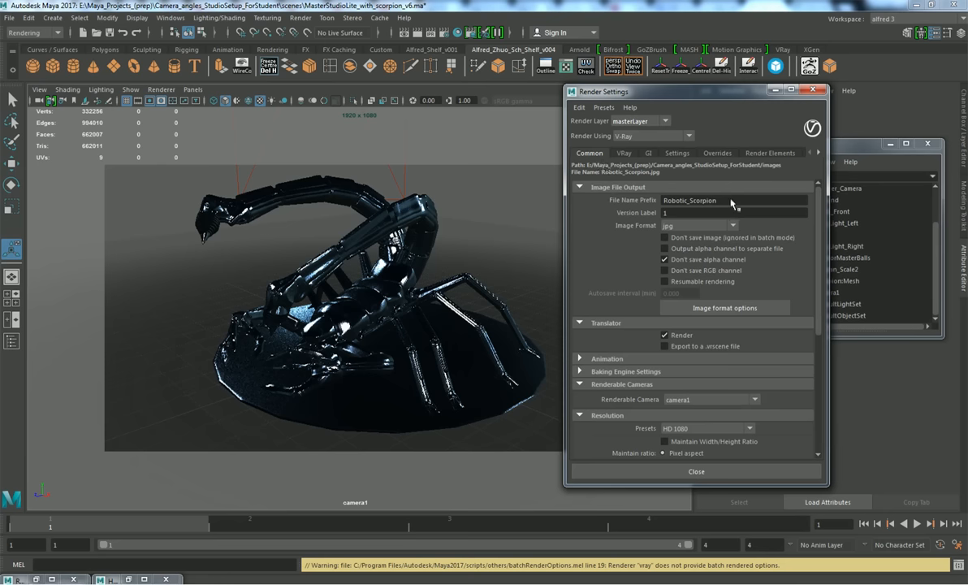
{"action": "left_click_drag", "start_coordinate": [725, 201], "coordinate": [660, 213]}
- Set the render animation mode to Standard with an end frame of 4
{"action": "left_click", "coordinate": [609, 359]}
{"action": "left_click", "coordinate": [700, 372]}
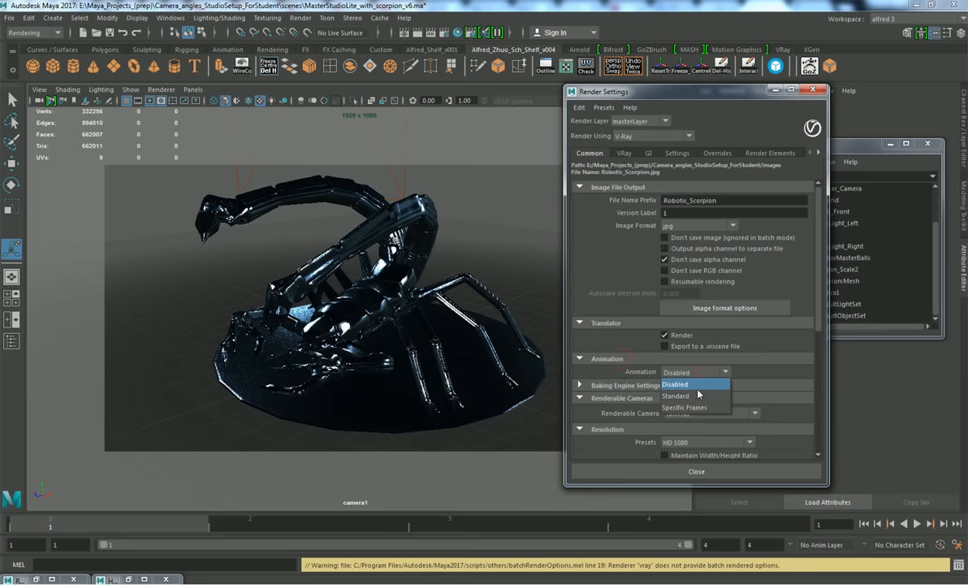
{"action": "left_click", "coordinate": [687, 394]}
{"action": "scroll", "coordinate": [821, 286], "scroll_direction": "down", "scroll_amount": 3}
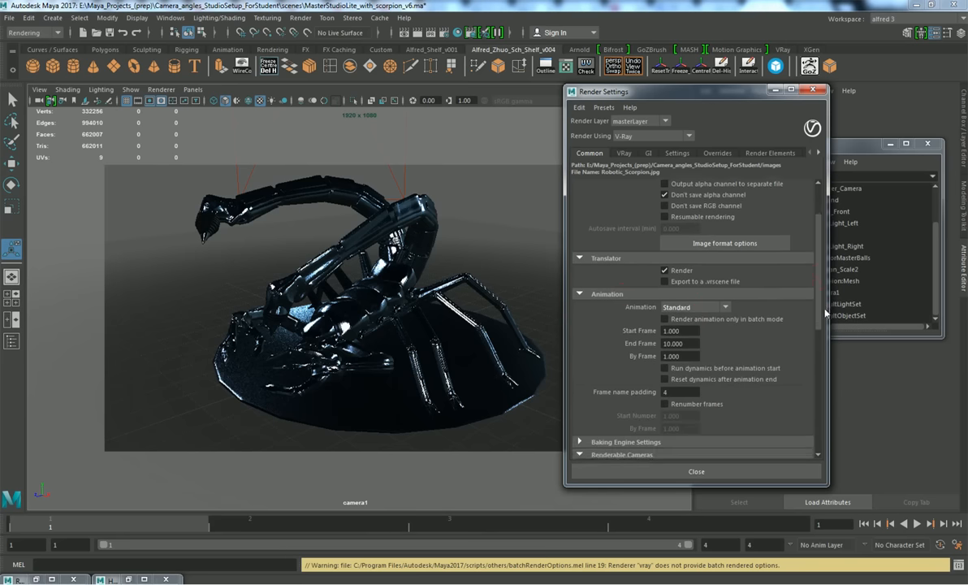
{"action": "left_click", "coordinate": [692, 319]}
{"action": "type", "text": "4"}
{"action": "left_click", "coordinate": [691, 307]}
{"action": "left_click", "coordinate": [695, 320]}
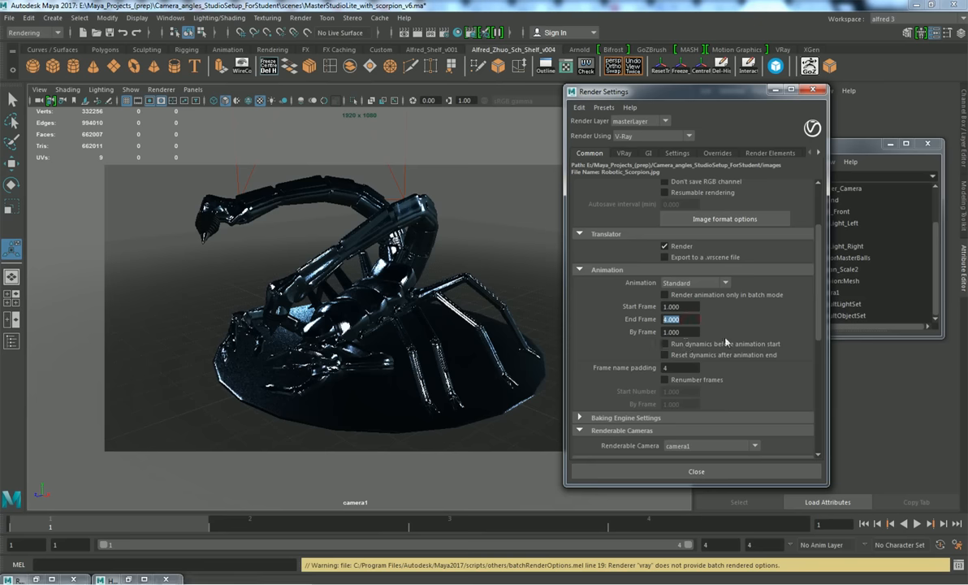
- Review the animation mode and the start and end frames in the Render Settings
{"action": "scroll", "coordinate": [822, 317], "scroll_direction": "down", "scroll_amount": 1}
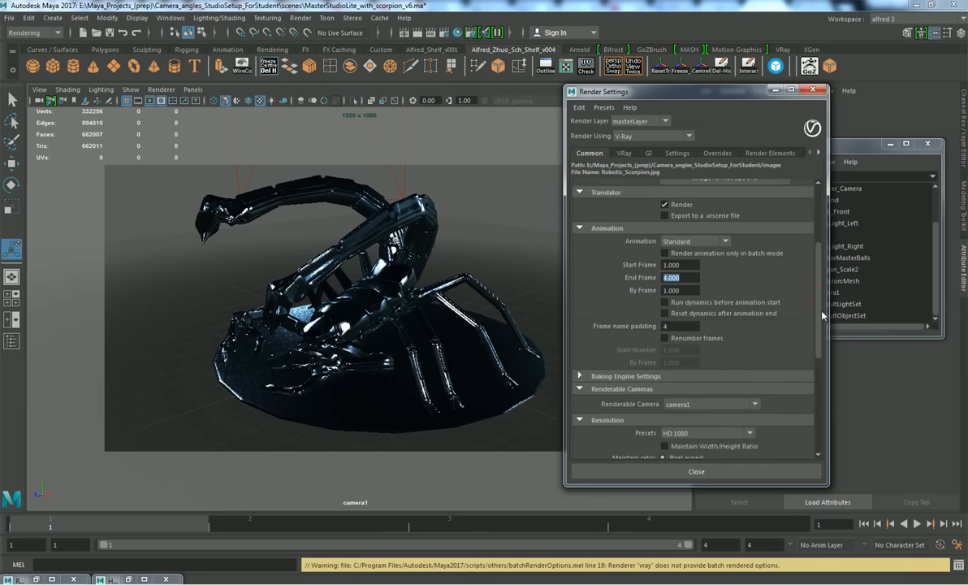
{"action": "scroll", "coordinate": [821, 313], "scroll_direction": "up", "scroll_amount": 1}
{"action": "scroll", "coordinate": [822, 309], "scroll_direction": "up", "scroll_amount": 1}
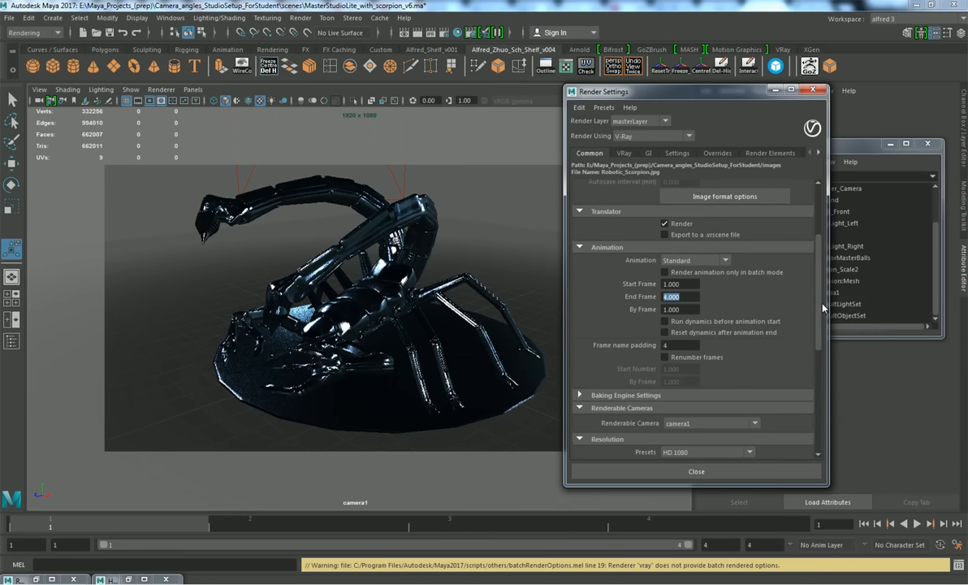
{"action": "left_click", "coordinate": [686, 301]}
{"action": "key", "text": "shift+Tab"}
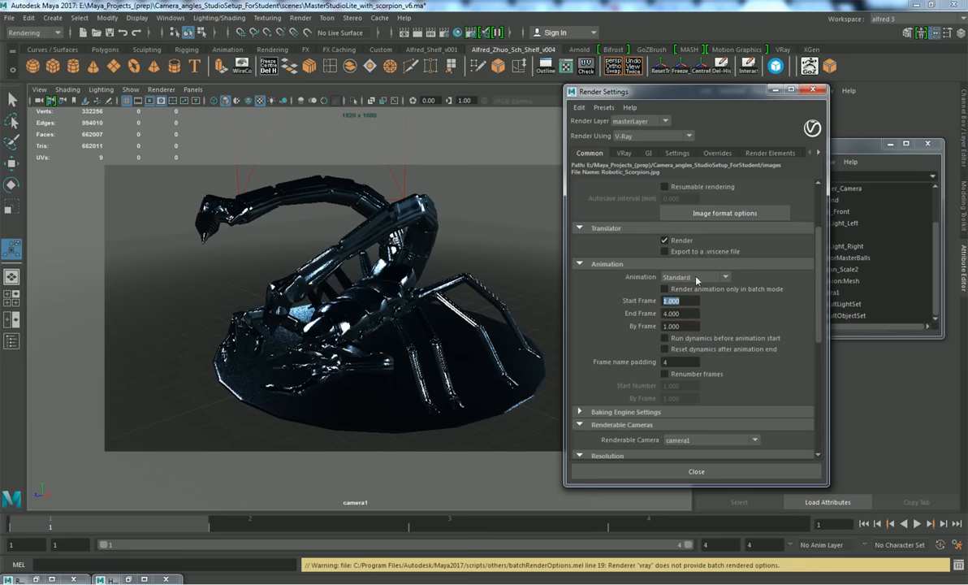
{"action": "key", "text": "Tab"}
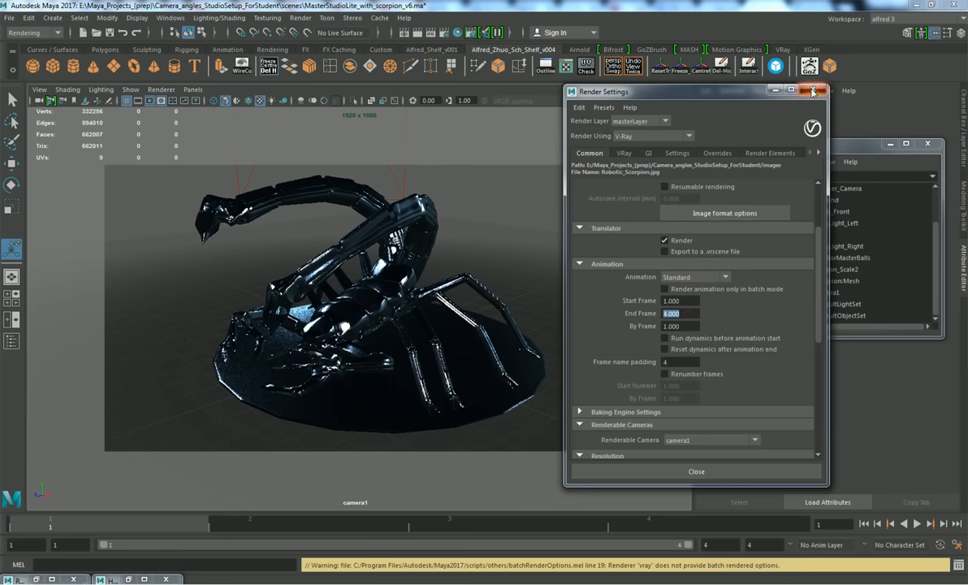
- Close the Render Settings and start a batch render
{"action": "left_click", "coordinate": [813, 89]}
{"action": "left_click", "coordinate": [300, 17]}
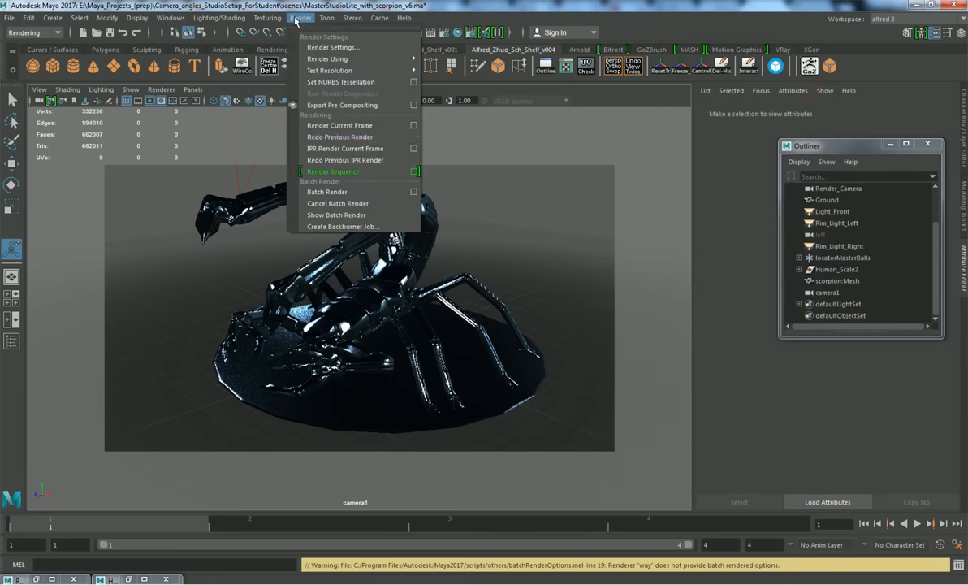
{"action": "left_click", "coordinate": [391, 195]}
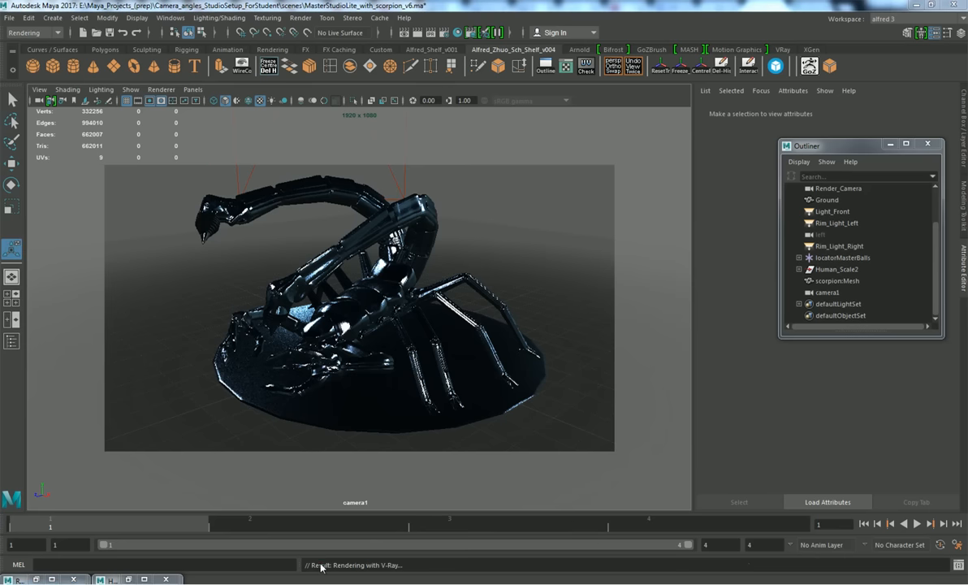
- Examine the render status message and the V-Ray log in the Output Window
{"action": "left_click_drag", "start_coordinate": [312, 566], "coordinate": [436, 567]}
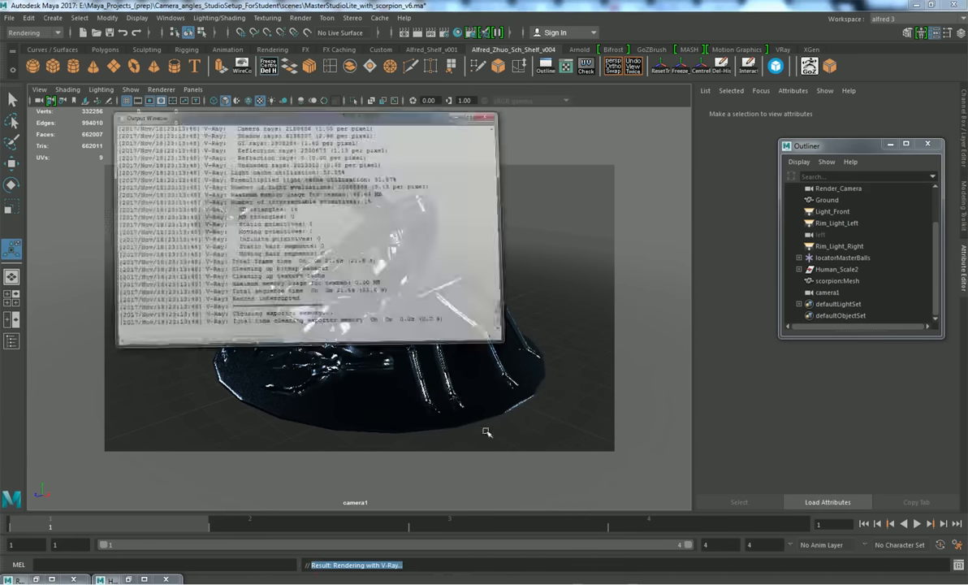
{"action": "left_click_drag", "start_coordinate": [368, 7], "coordinate": [795, 114]}
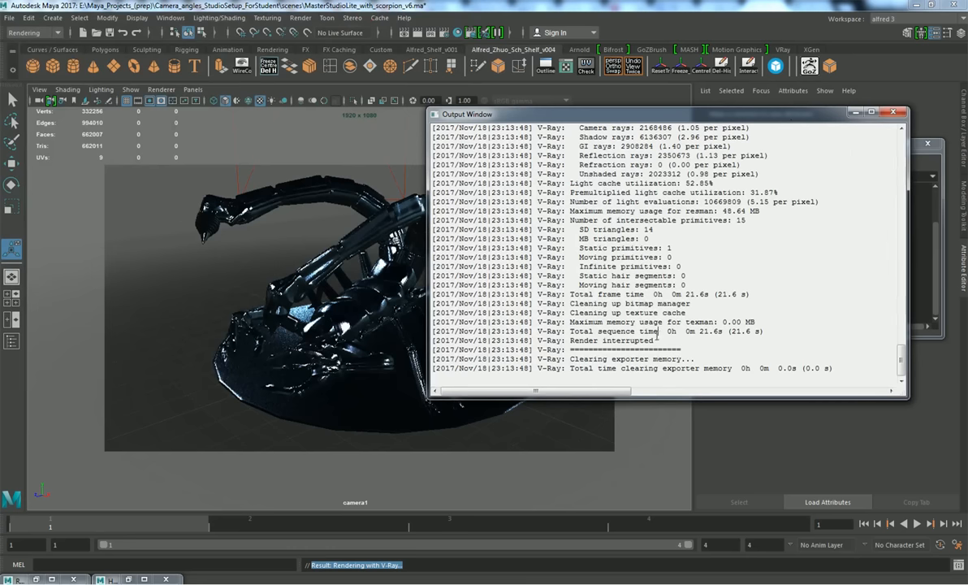
{"action": "left_click_drag", "start_coordinate": [710, 369], "coordinate": [780, 363]}
{"action": "left_click", "coordinate": [578, 377]}
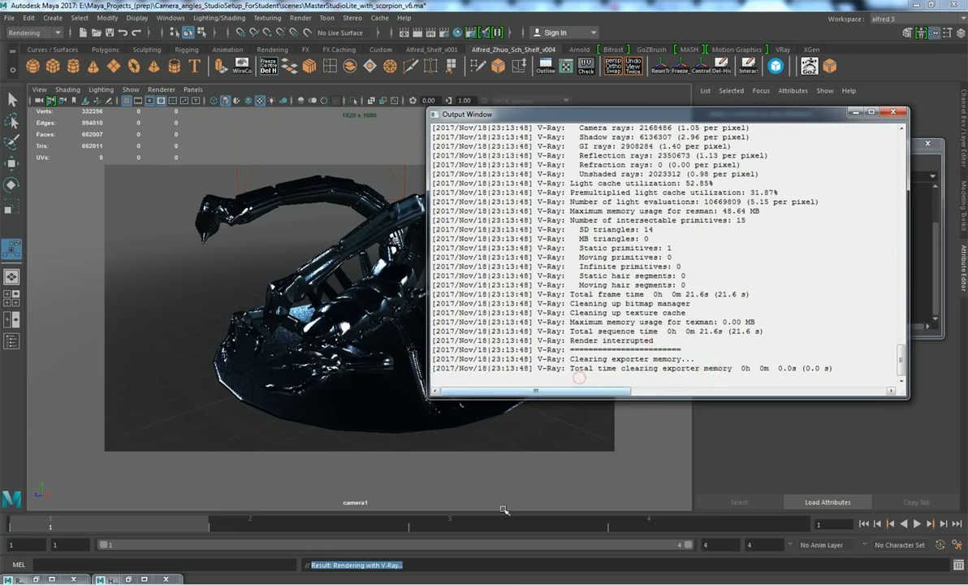
{"action": "left_click_drag", "start_coordinate": [418, 563], "coordinate": [385, 570]}
- Switch to Windows Explorer, check the project's images folder for rendered files, and return to Maya
{"action": "left_click", "coordinate": [450, 578]}
{"action": "left_click_drag", "start_coordinate": [402, 187], "coordinate": [324, 65]}
{"action": "left_click_drag", "start_coordinate": [393, 258], "coordinate": [200, 68]}
{"action": "left_click", "coordinate": [685, 260]}
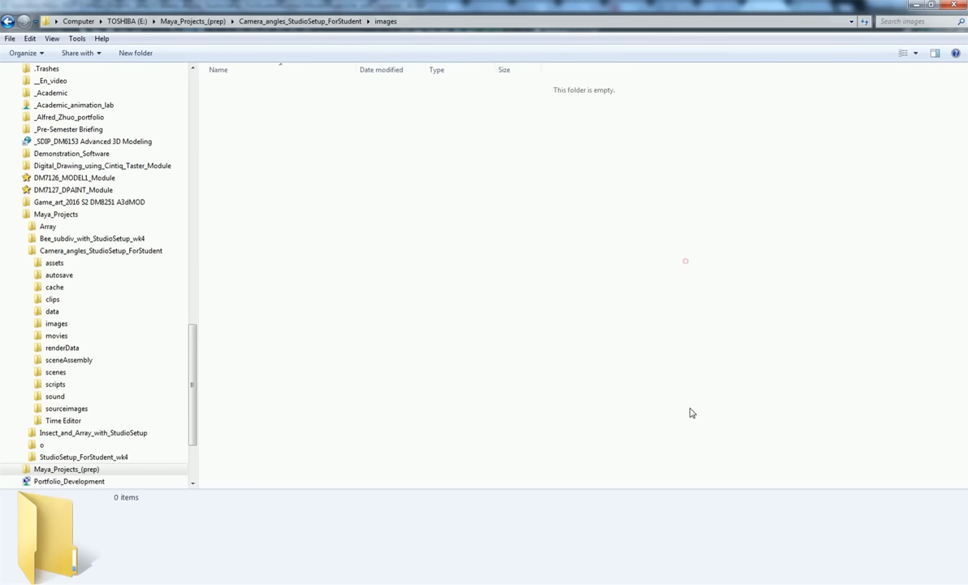
{"action": "left_click", "coordinate": [710, 582]}
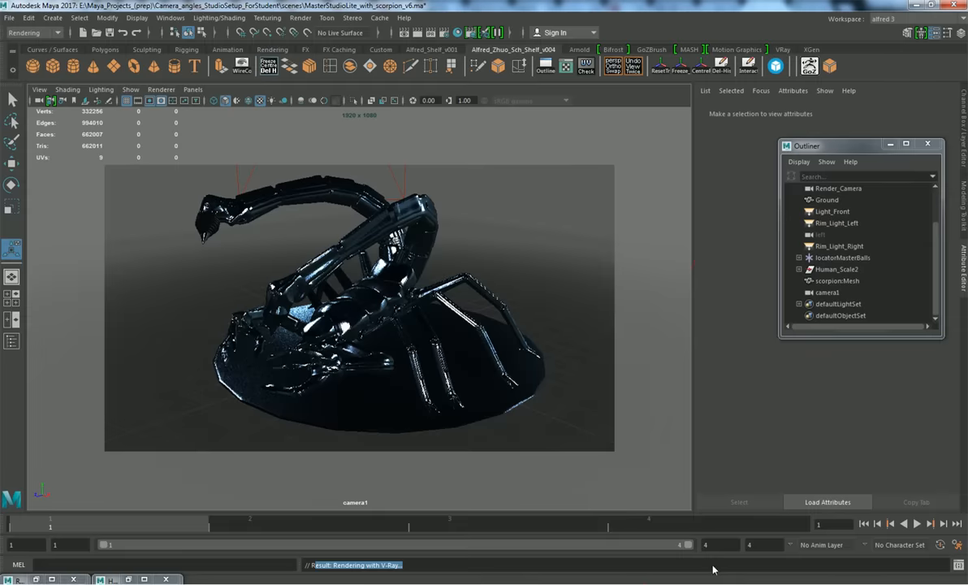
{"action": "left_click", "coordinate": [488, 566]}
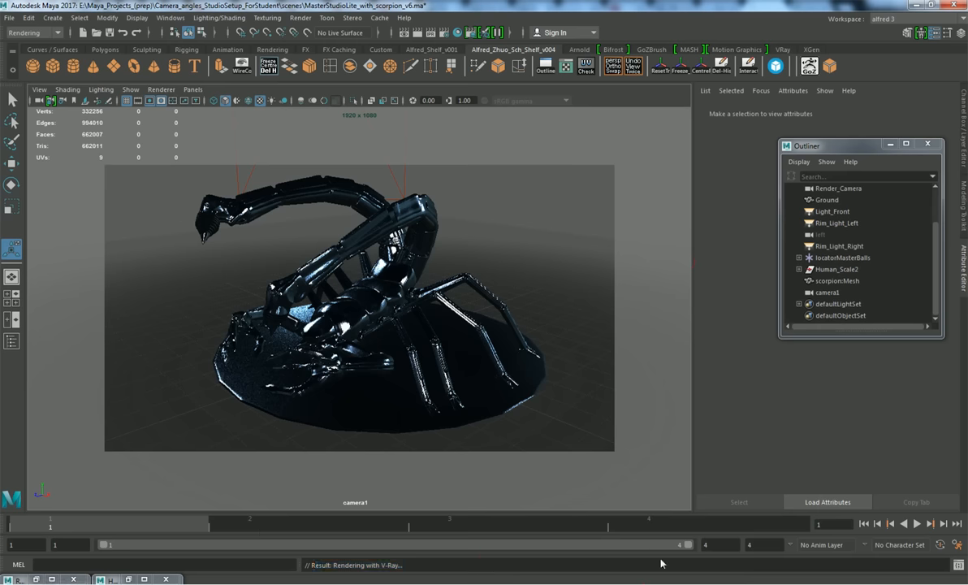
{"action": "left_click", "coordinate": [836, 280]}
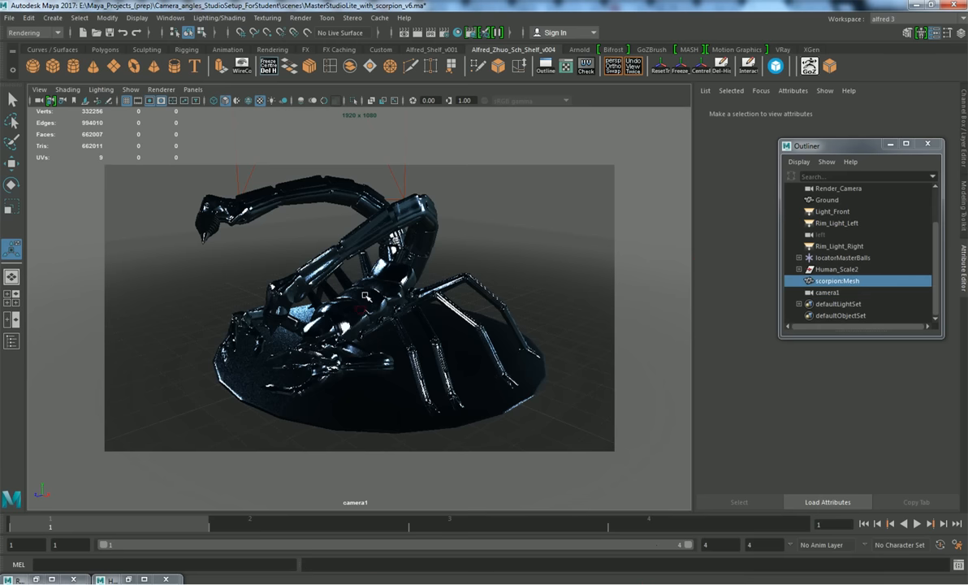
{"action": "left_click", "coordinate": [504, 243]}
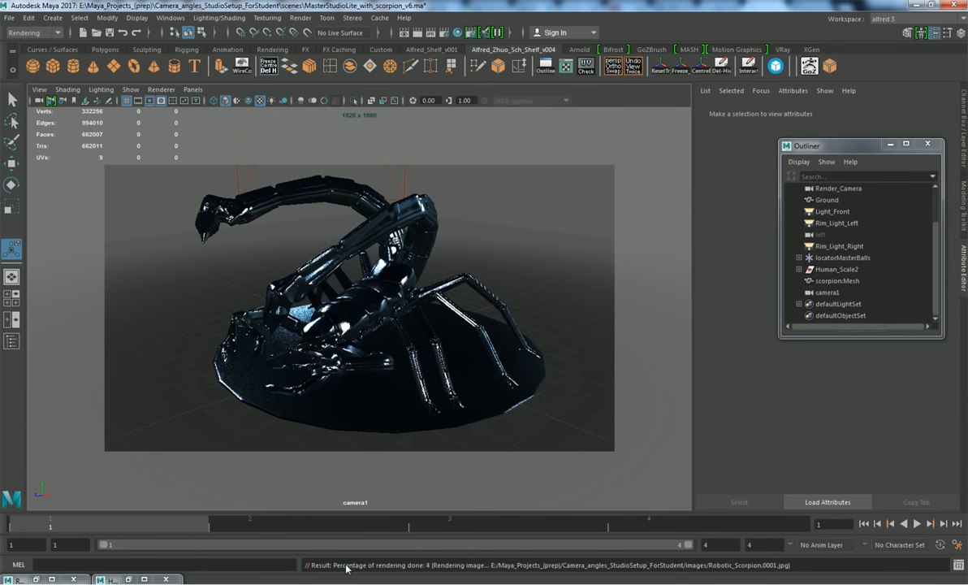
- Copy the output path of Robotic_Scorpion.0001.jpg from the render progress message and paste it into Windows Explorer's address bar
{"action": "left_click_drag", "start_coordinate": [307, 567], "coordinate": [793, 574]}
{"action": "key", "text": "ctrl+c"}
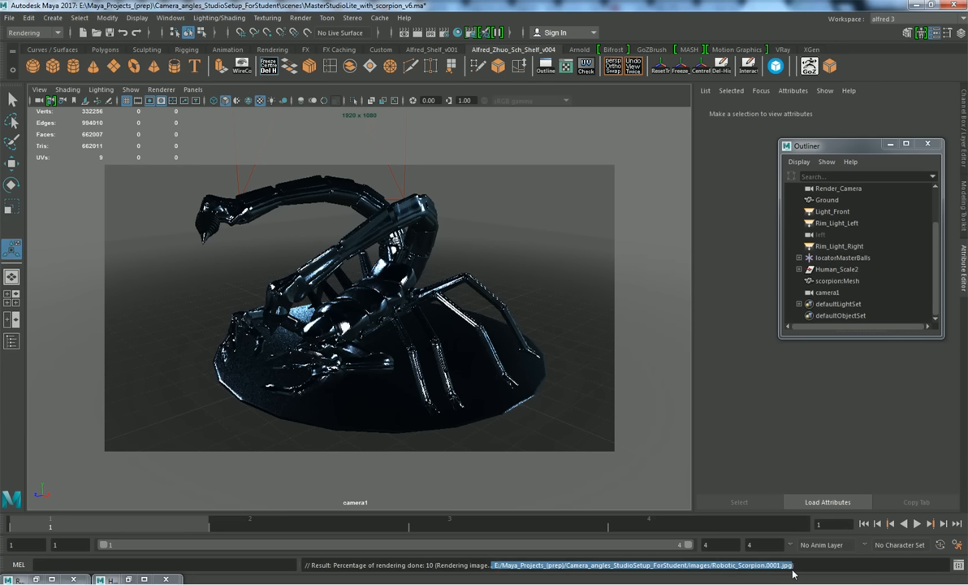
{"action": "left_click_drag", "start_coordinate": [793, 574], "coordinate": [504, 574]}
{"action": "key", "text": "alt+Tab"}
{"action": "left_click", "coordinate": [424, 21]}
{"action": "key", "text": "ctrl+v"}
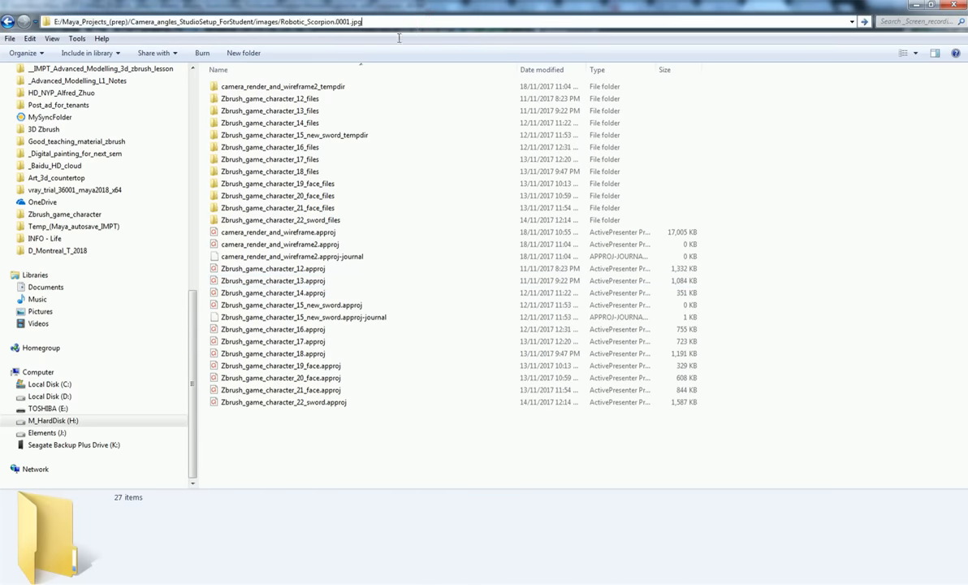
- Recheck the project's images folder in Windows Explorer for the rendered frame and return to Maya
{"action": "left_click", "coordinate": [915, 4]}
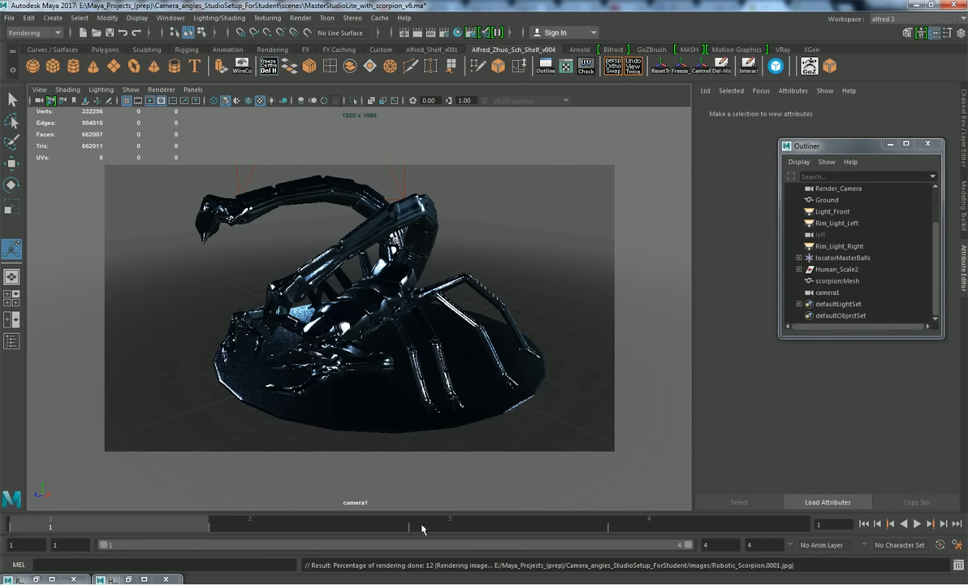
{"action": "left_click", "coordinate": [398, 581]}
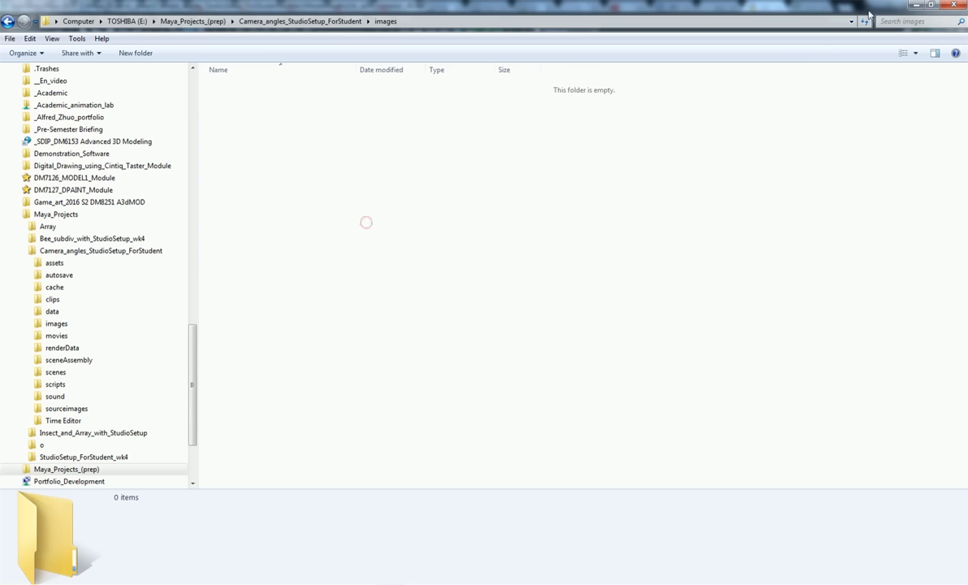
{"action": "left_click", "coordinate": [914, 7]}
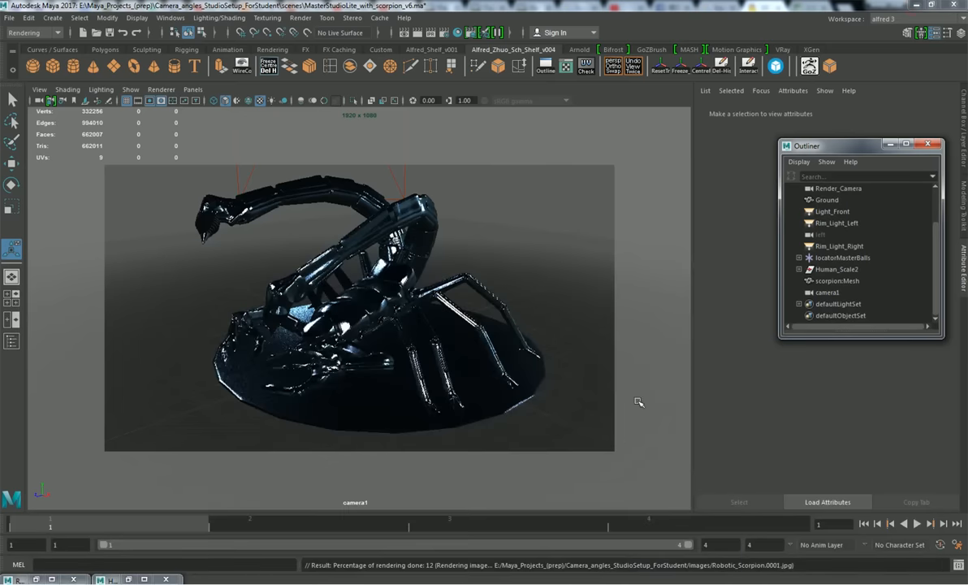